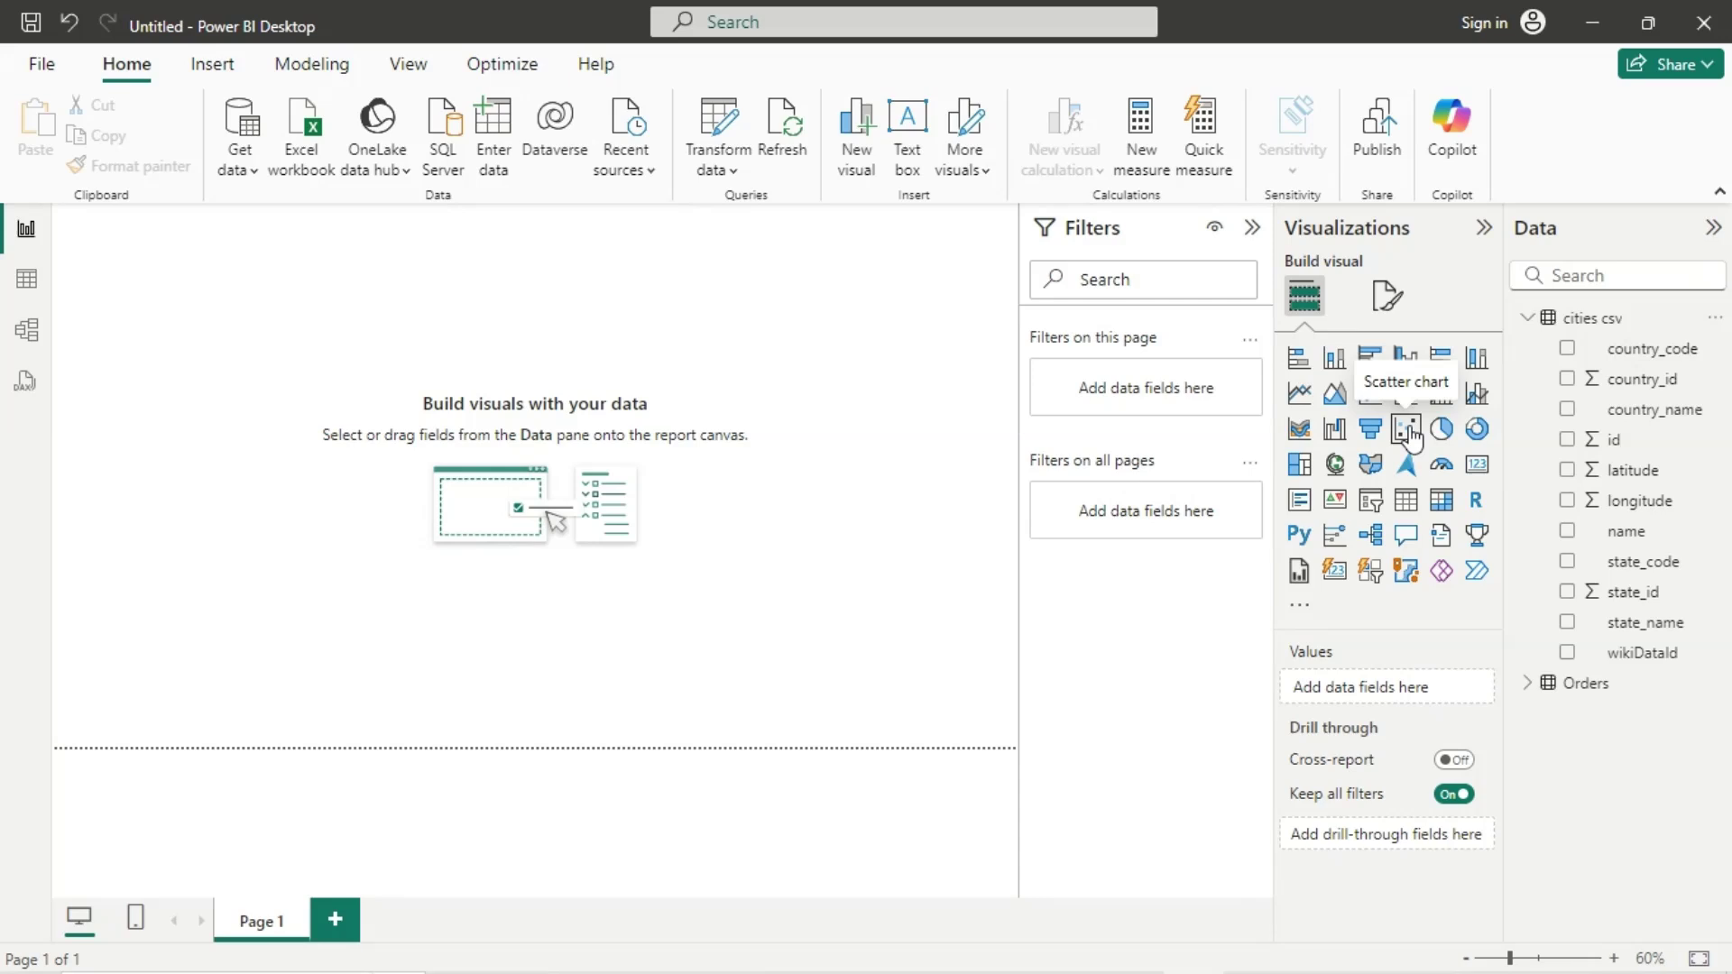
# Step: Add a map visual to the report page and enlarge it to fill most of the canvas
pyautogui.click(1335, 464)
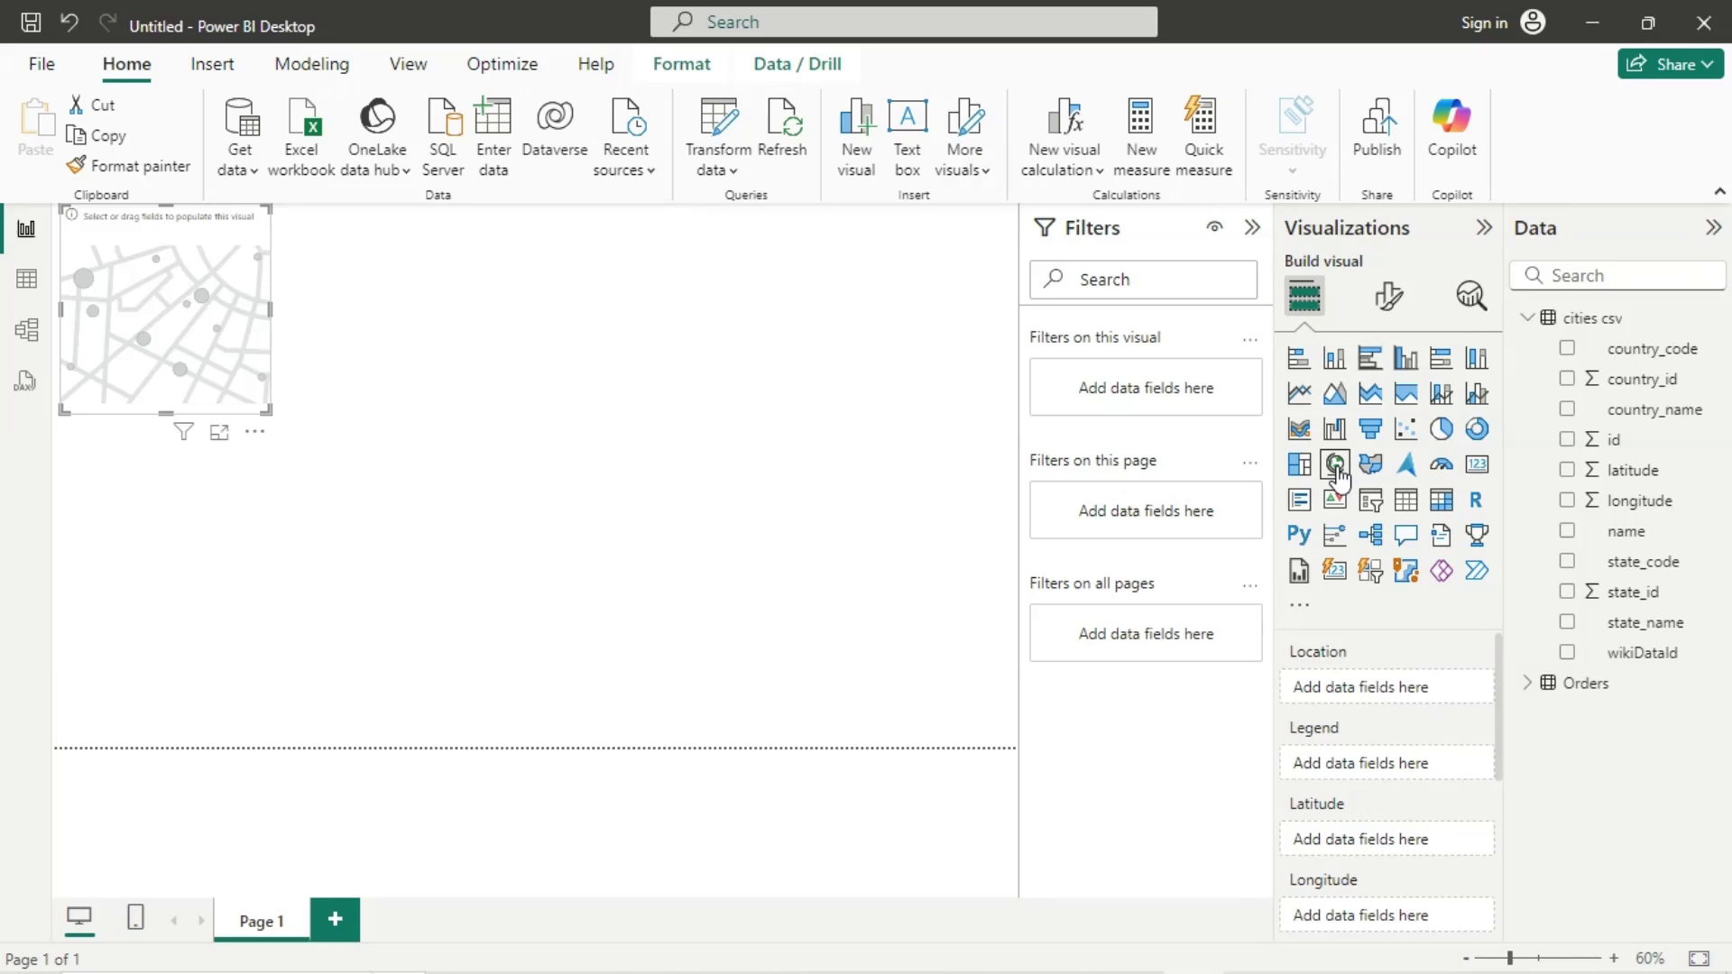
pyautogui.moveTo(268, 412); pyautogui.dragTo(910, 650)
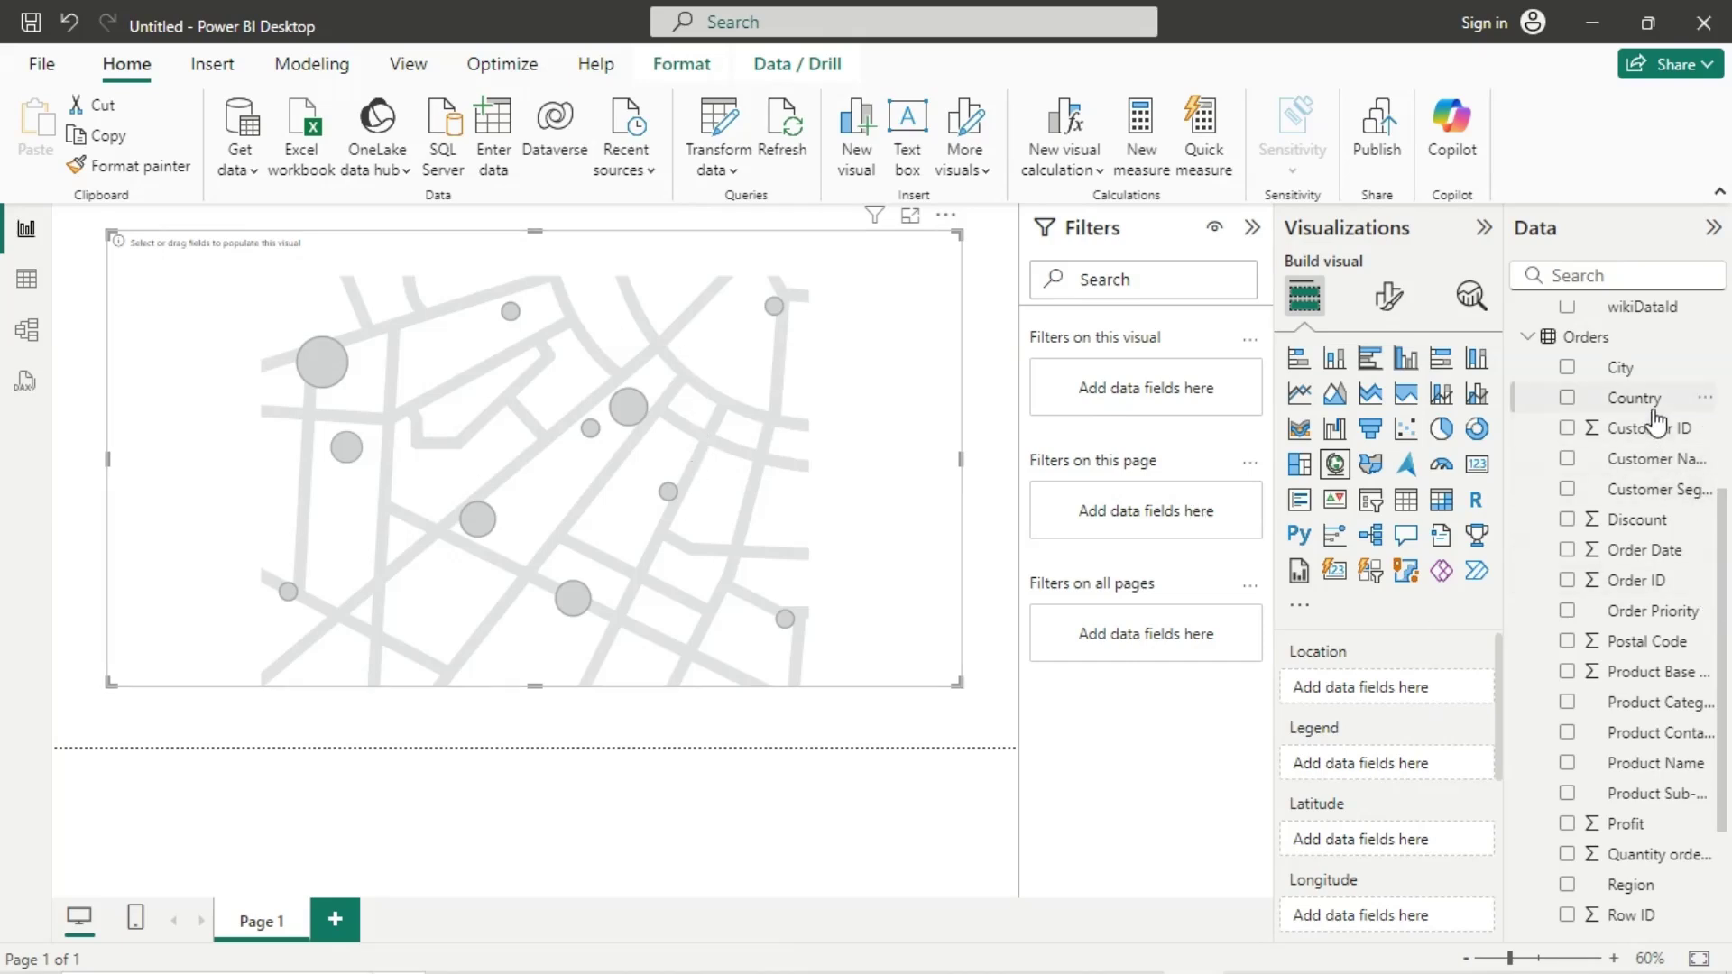
# Step: Assign Country from the Orders table as the map's location and Region as its legend
pyautogui.moveTo(1637, 408); pyautogui.dragTo(1419, 700)
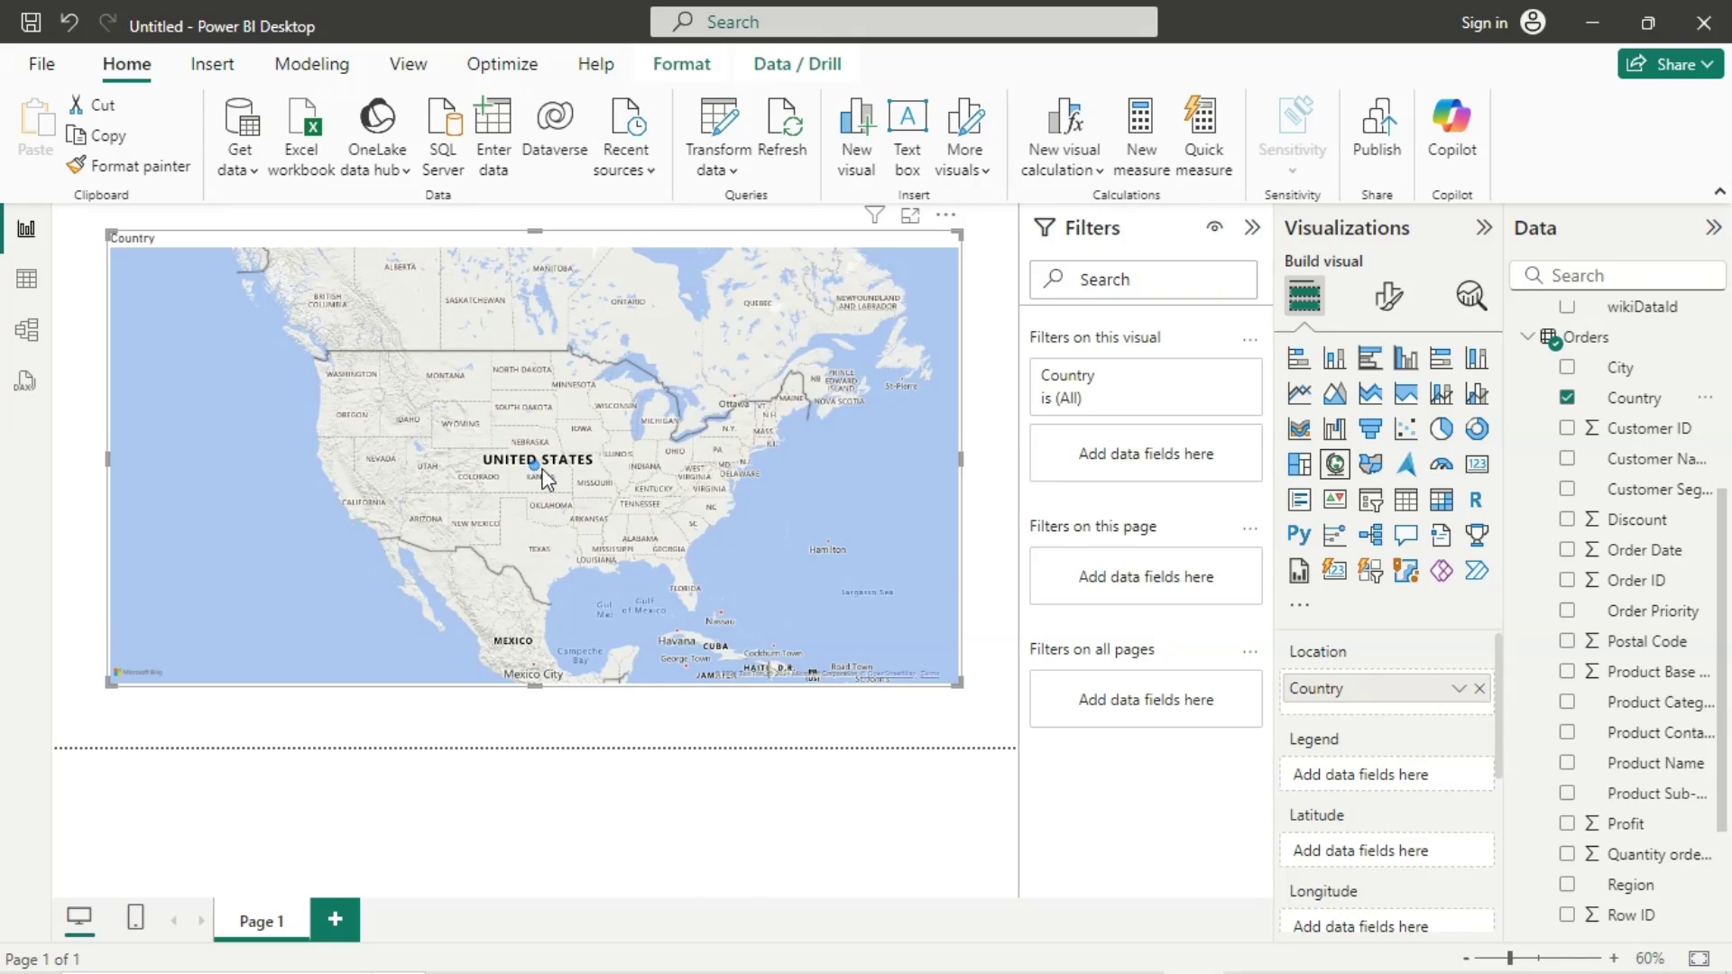
pyautogui.moveTo(536, 466)
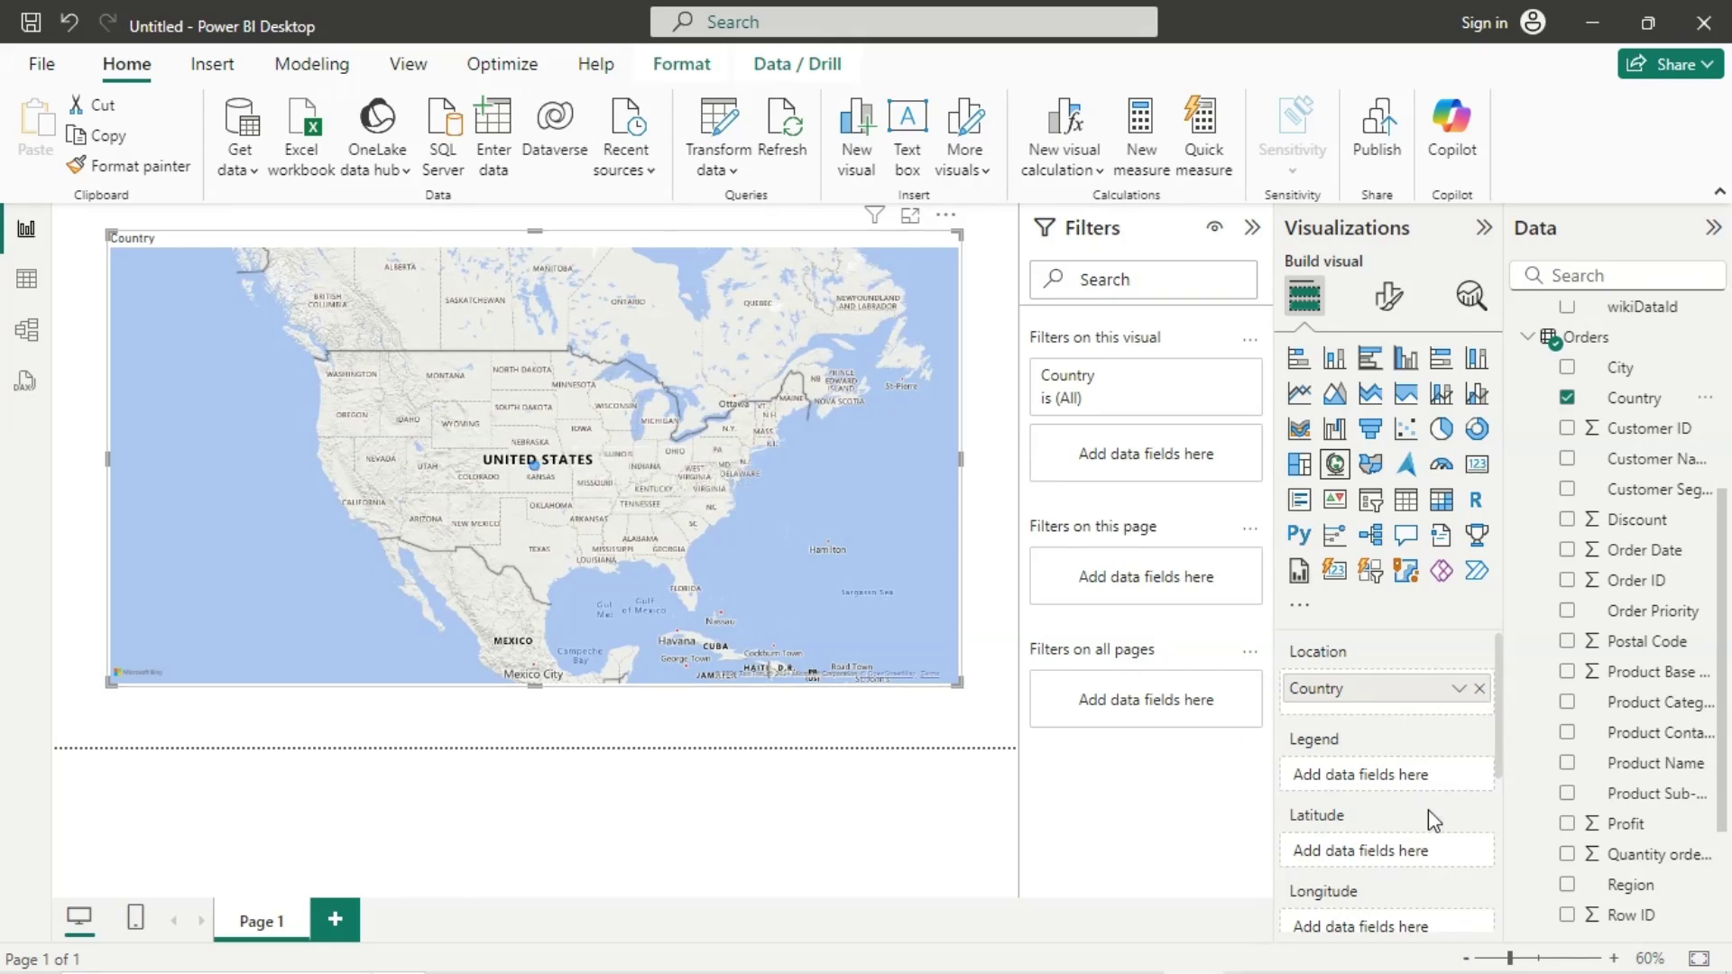
pyautogui.moveTo(1610, 886); pyautogui.dragTo(1416, 792)
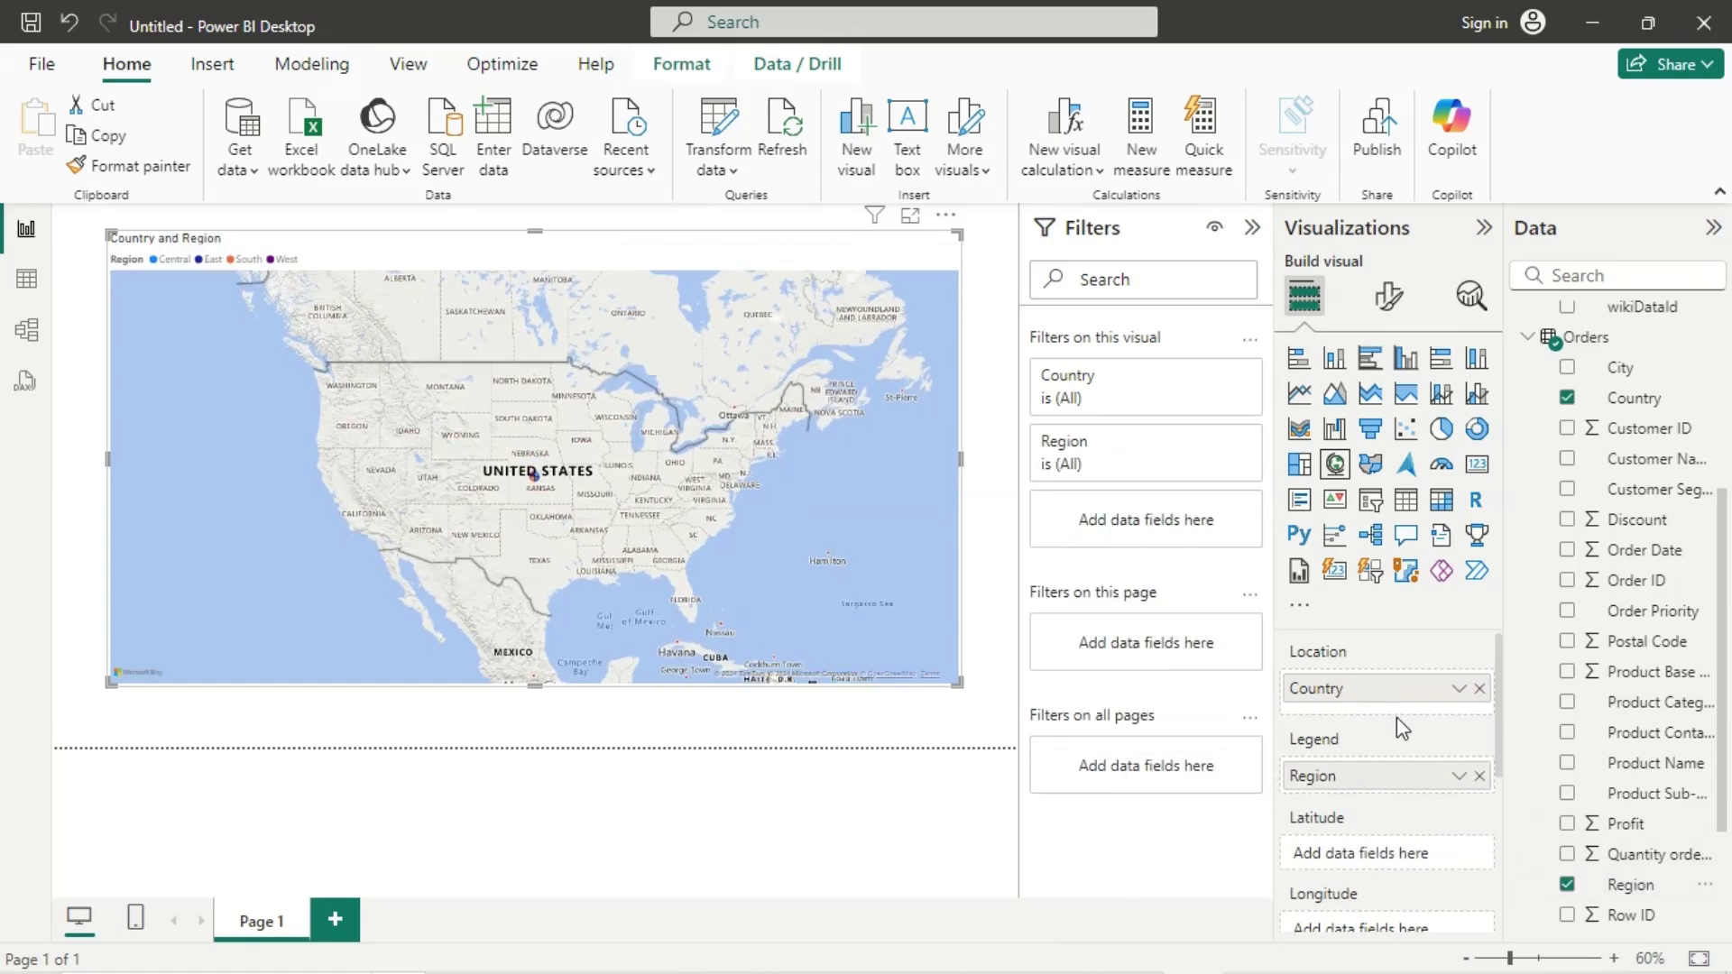
# Step: Size the map's bubbles by the count of the Customer Name field from Orders
pyautogui.scroll(-2, 1396, 717)
pyautogui.scroll(-1, 1398, 727)
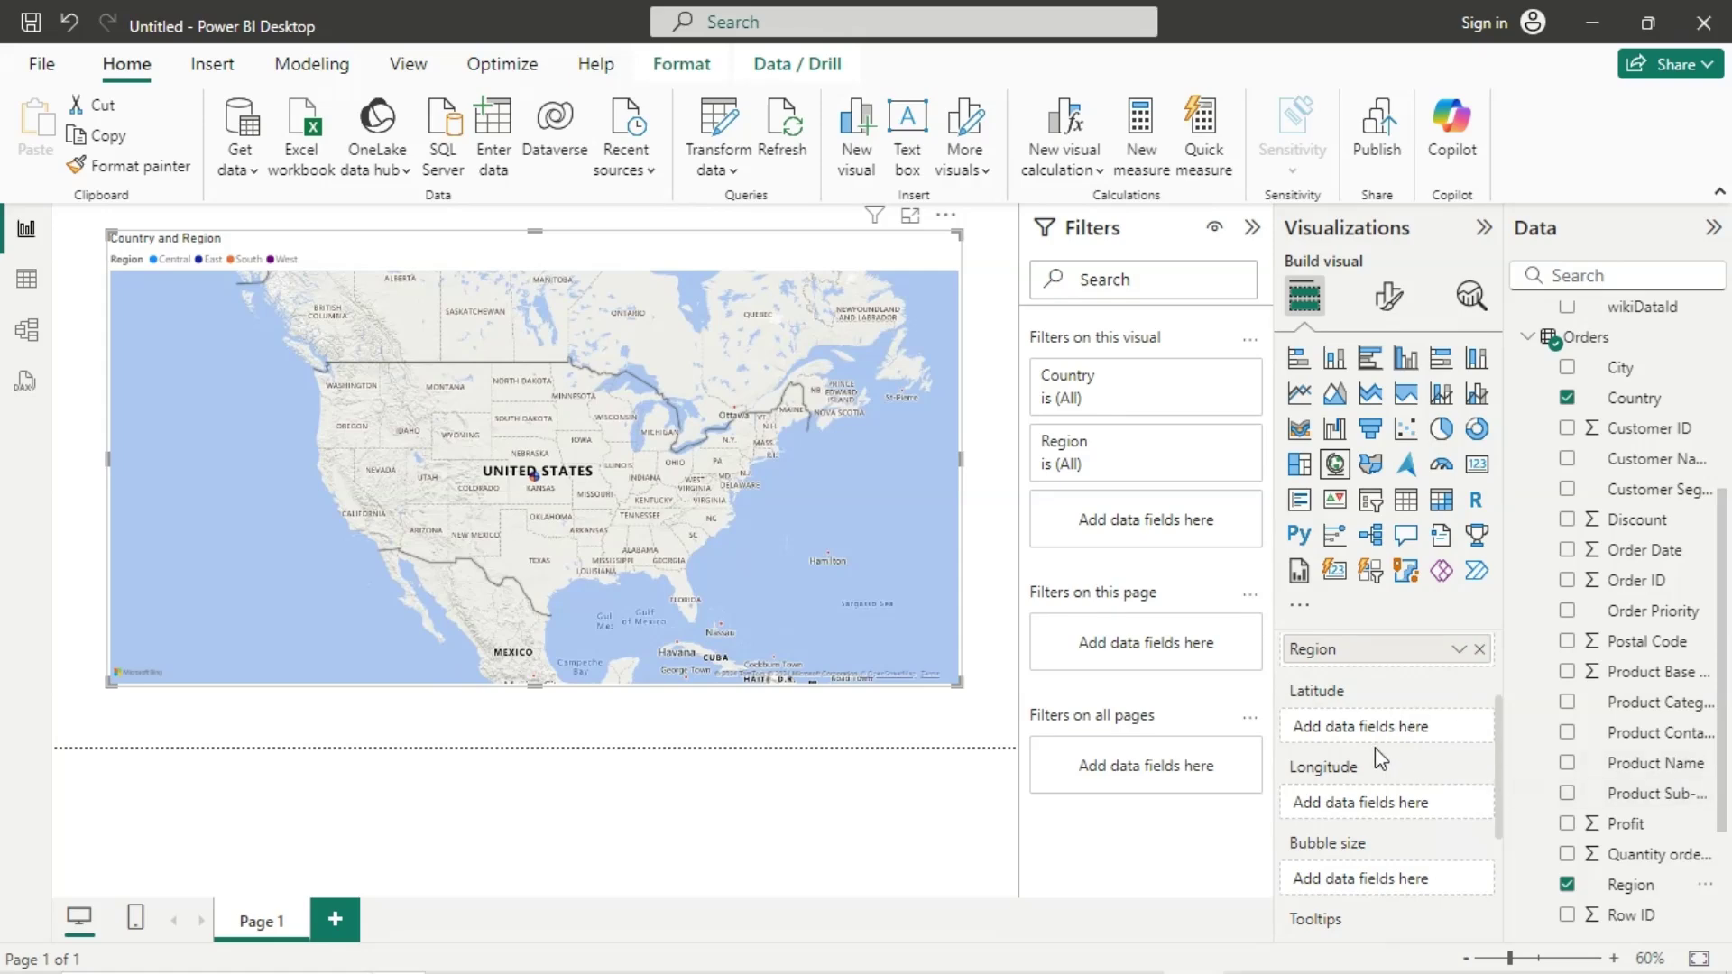
pyautogui.scroll(-2, 1374, 747)
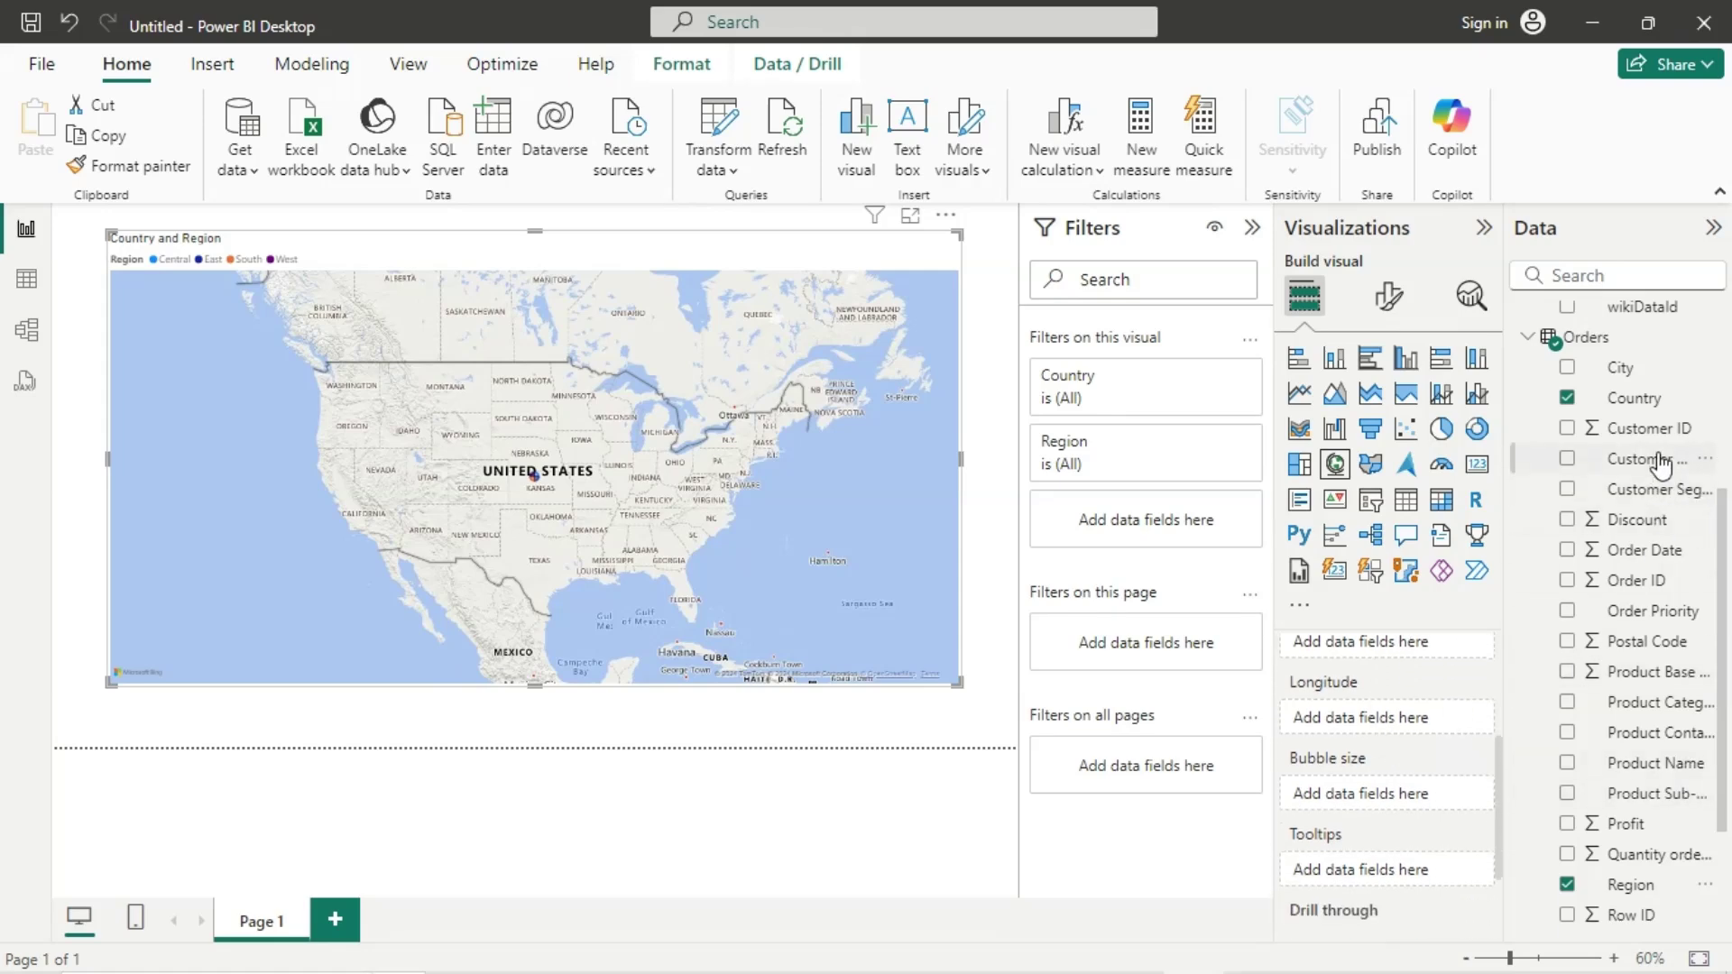
pyautogui.moveTo(1662, 465); pyautogui.dragTo(1434, 800)
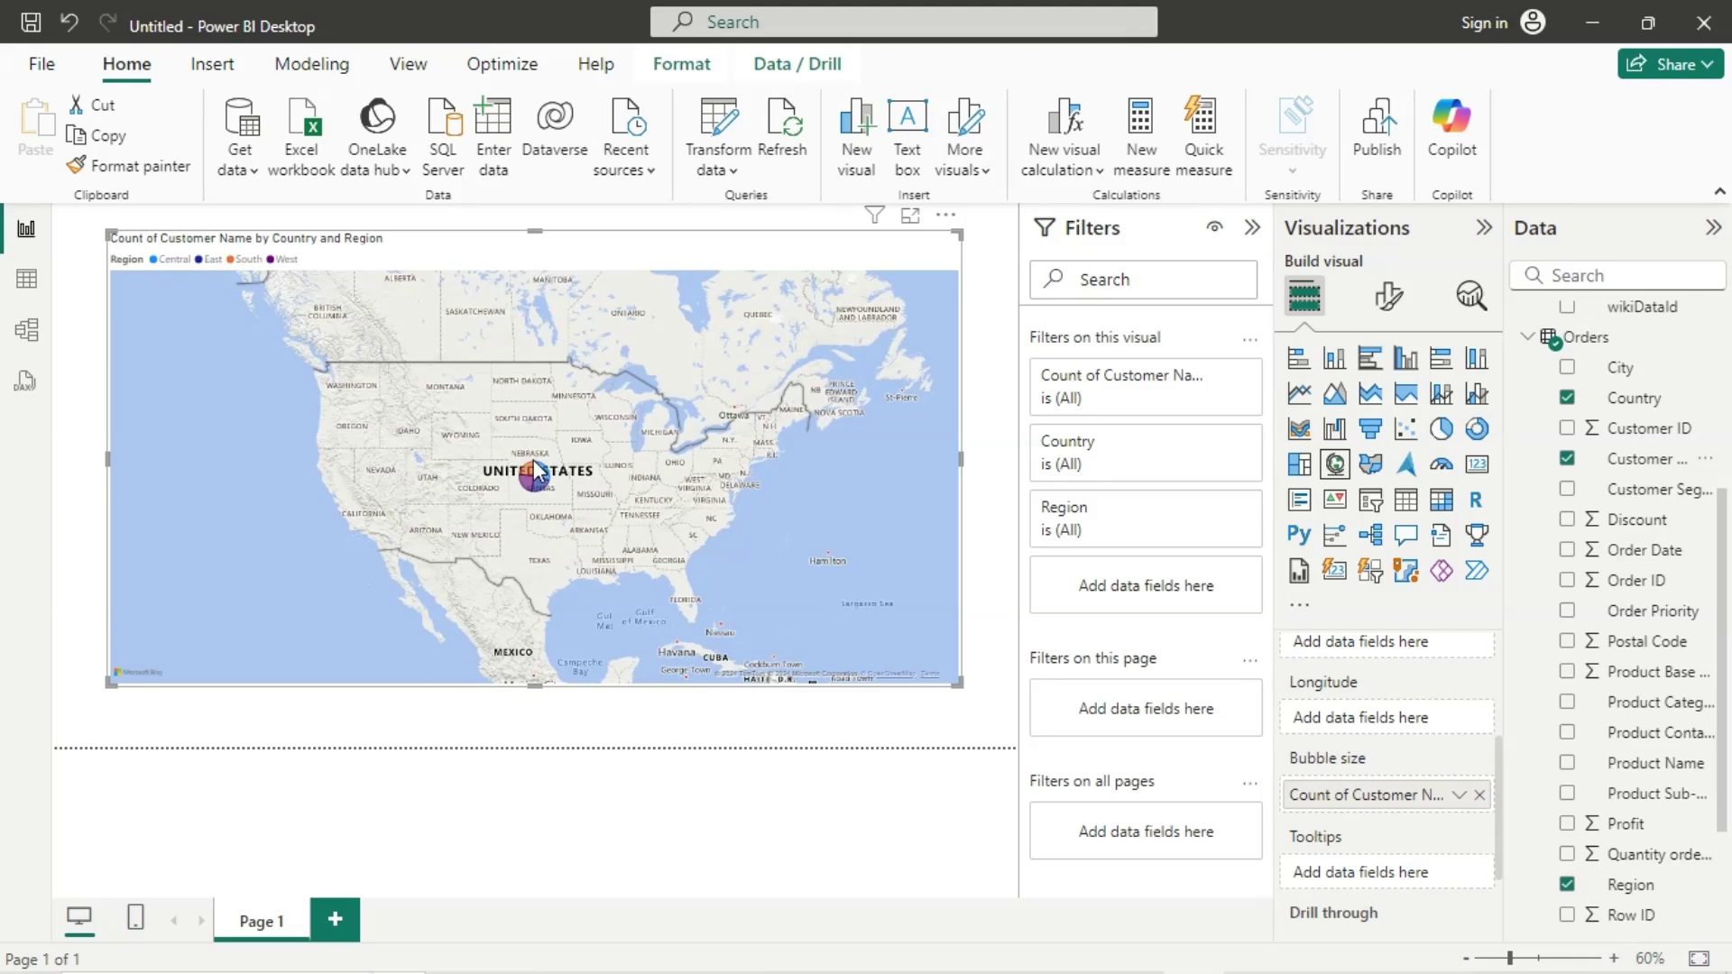
pyautogui.moveTo(541, 487)
# Step: Clear the Orders fields from the map and plot country_name from the cities csv table as its location
pyautogui.scroll(3, 1374, 772)
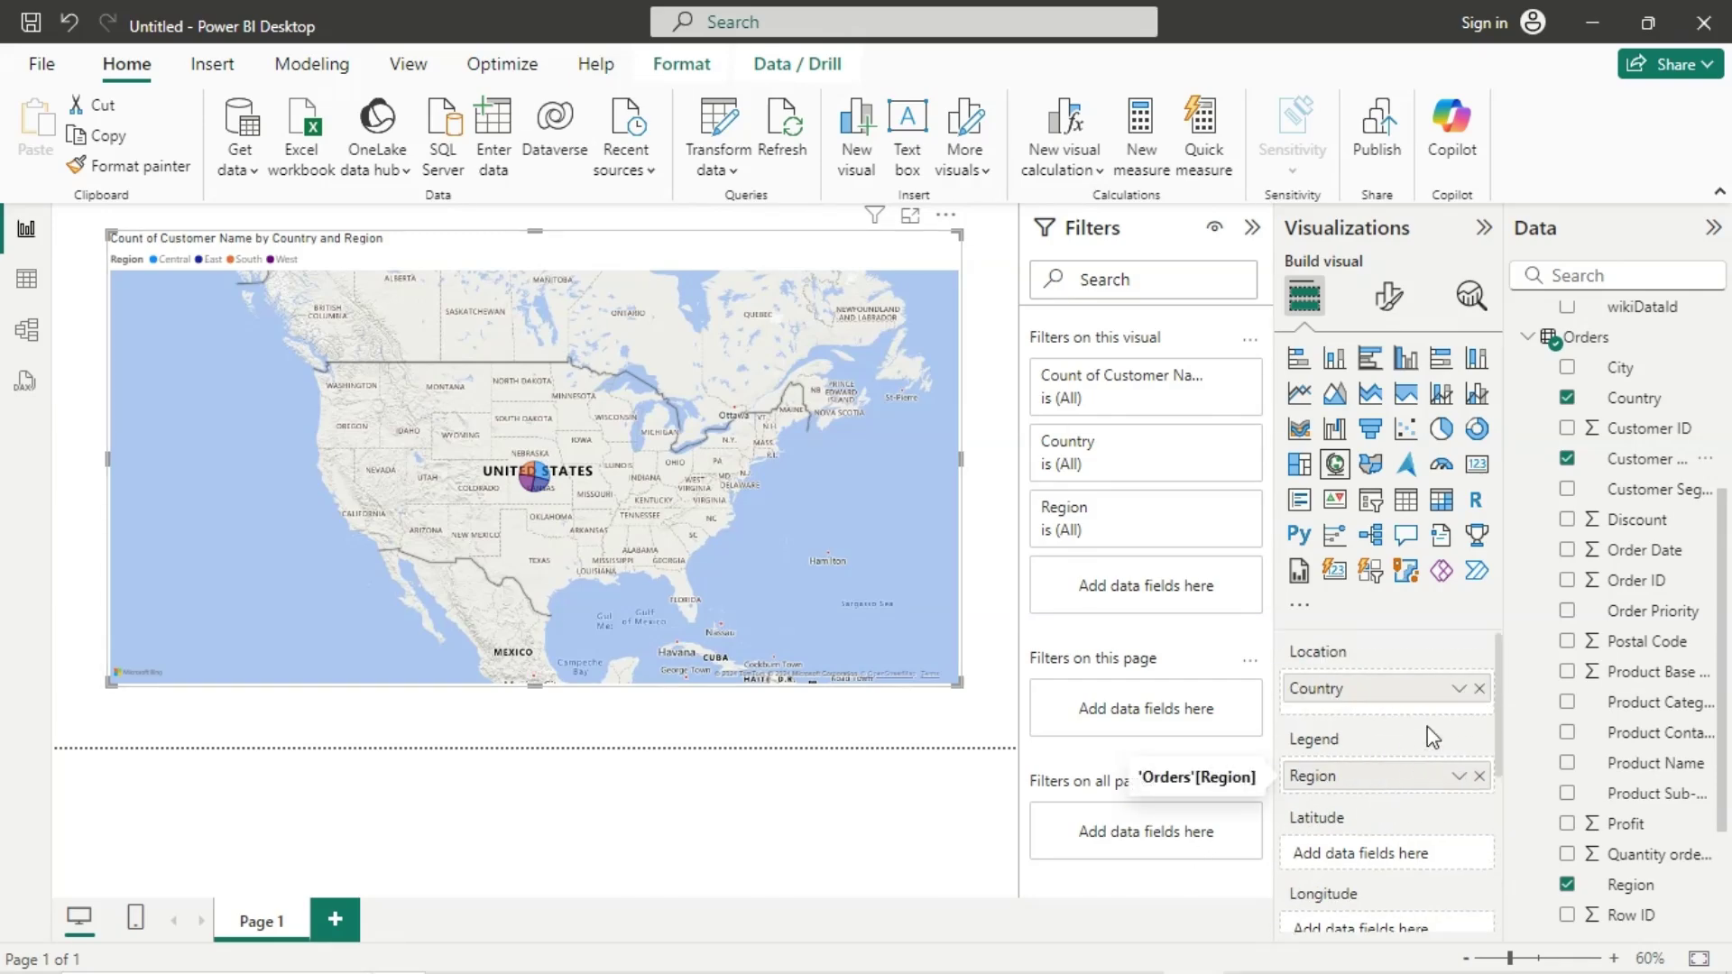
pyautogui.click(1480, 688)
pyautogui.click(1480, 776)
pyautogui.scroll(3, 1573, 625)
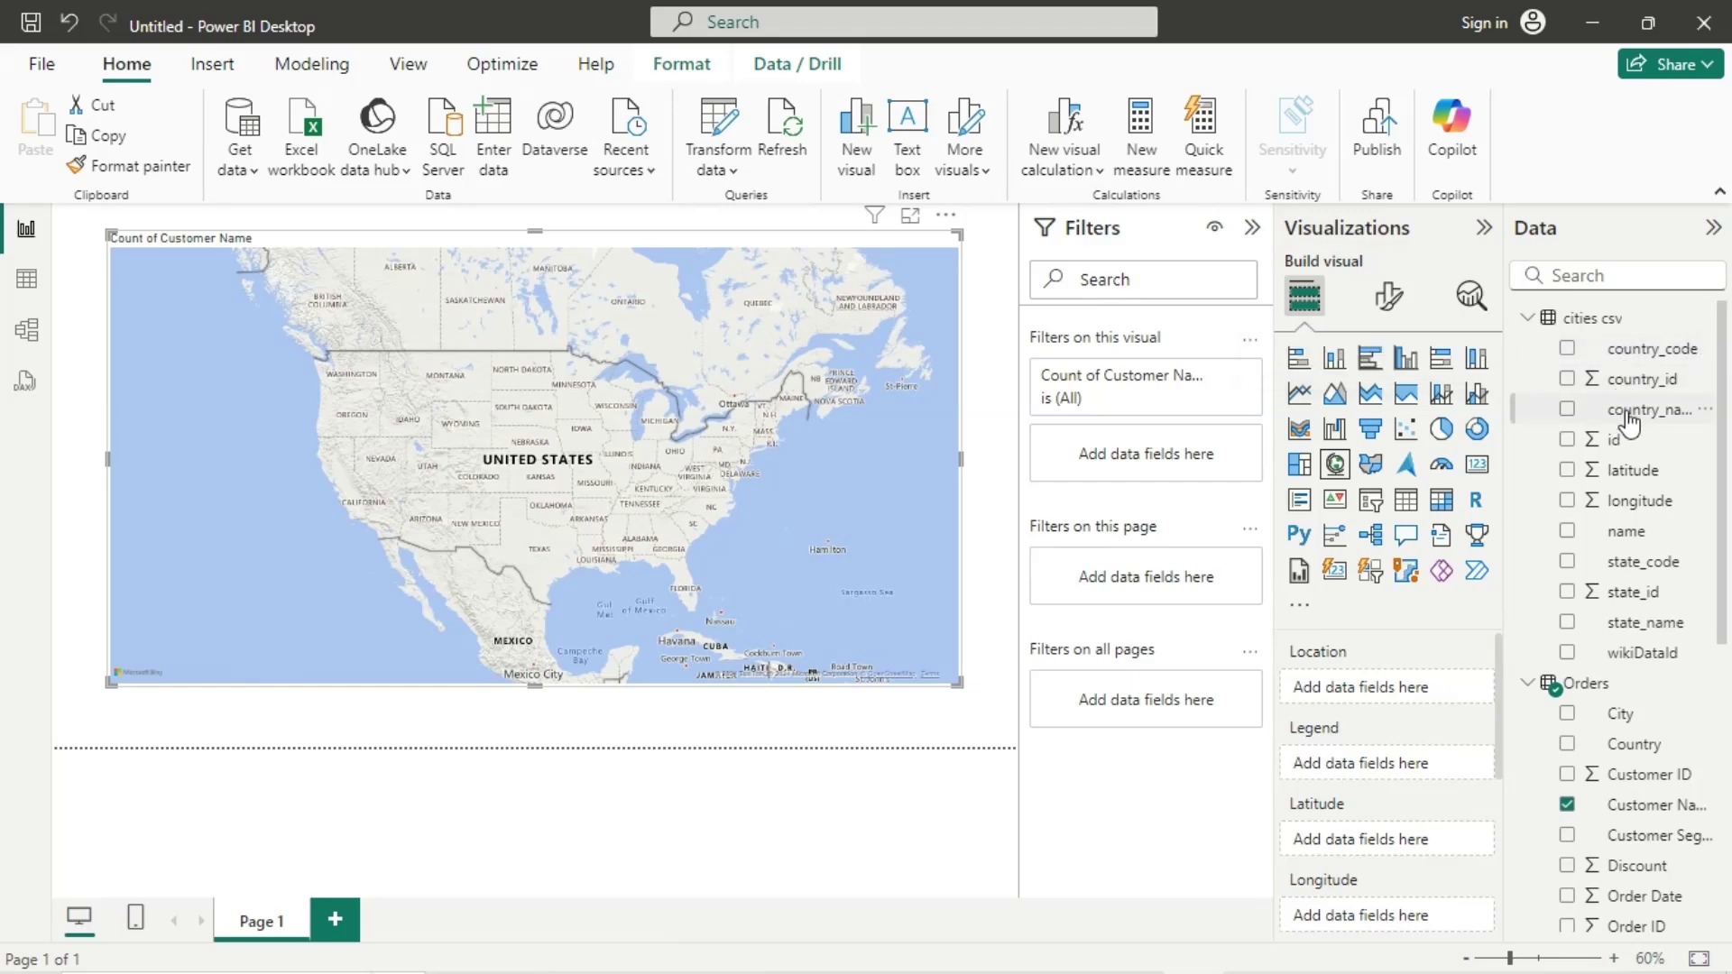
pyautogui.moveTo(1628, 413); pyautogui.dragTo(1356, 680)
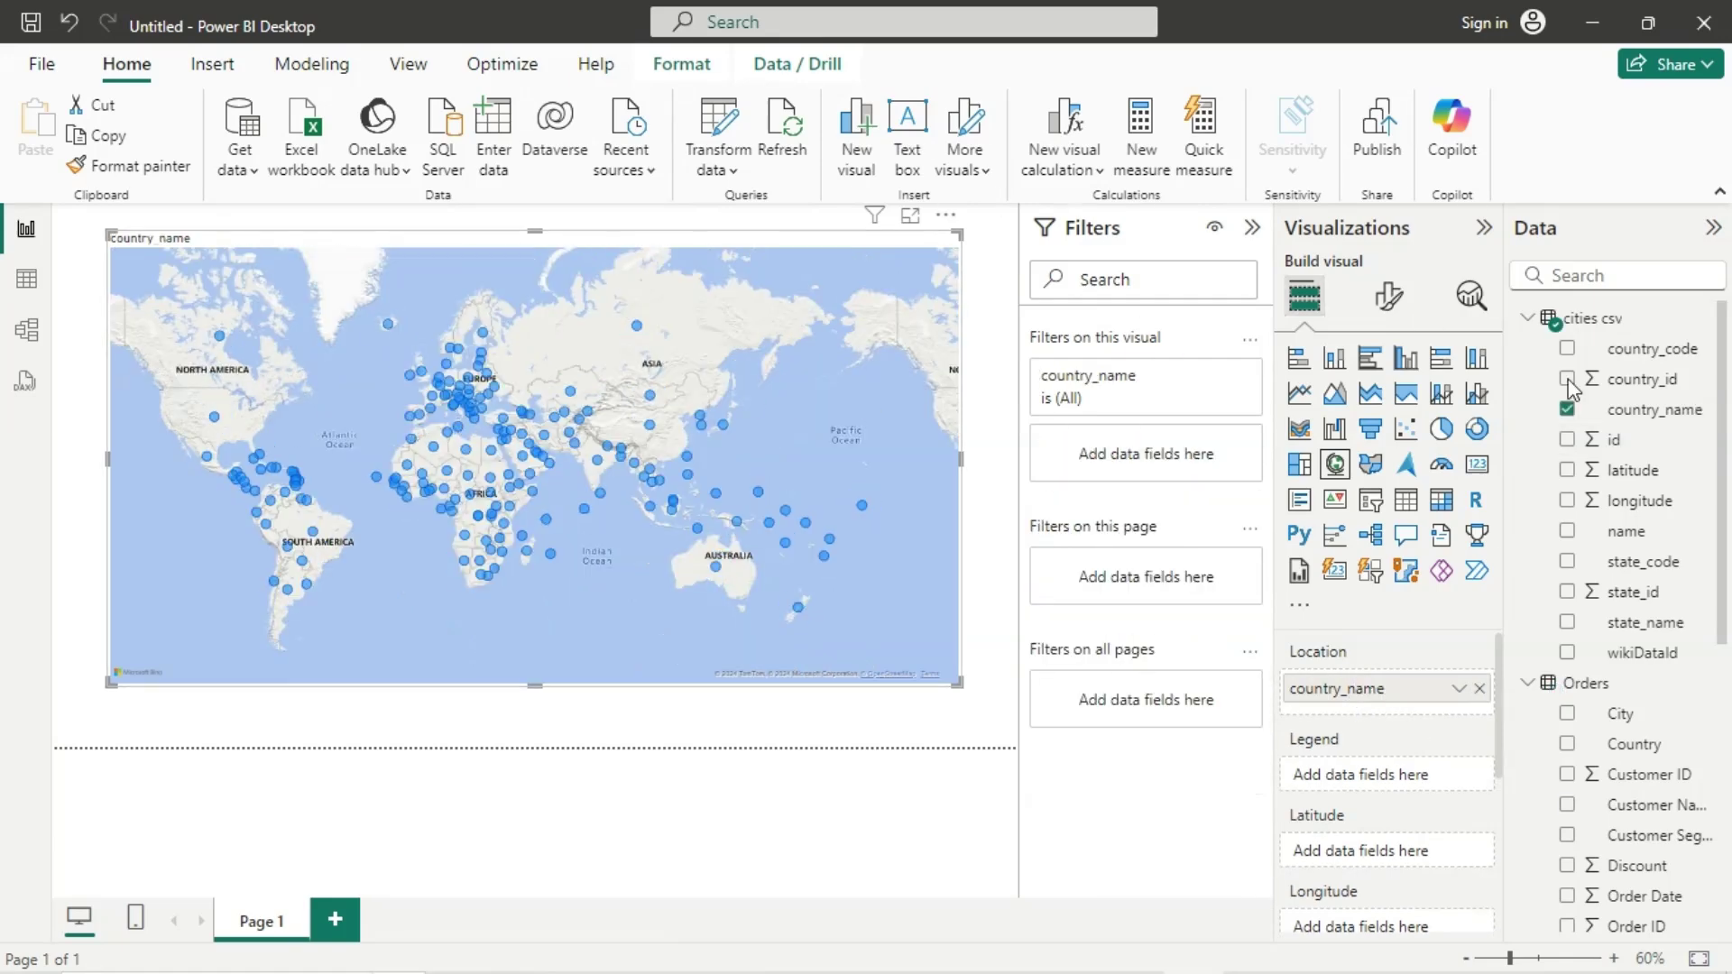
# Step: Remove country_code from the map's latitude and assign its count as the bubble size
pyautogui.scroll(-3, 1632, 538)
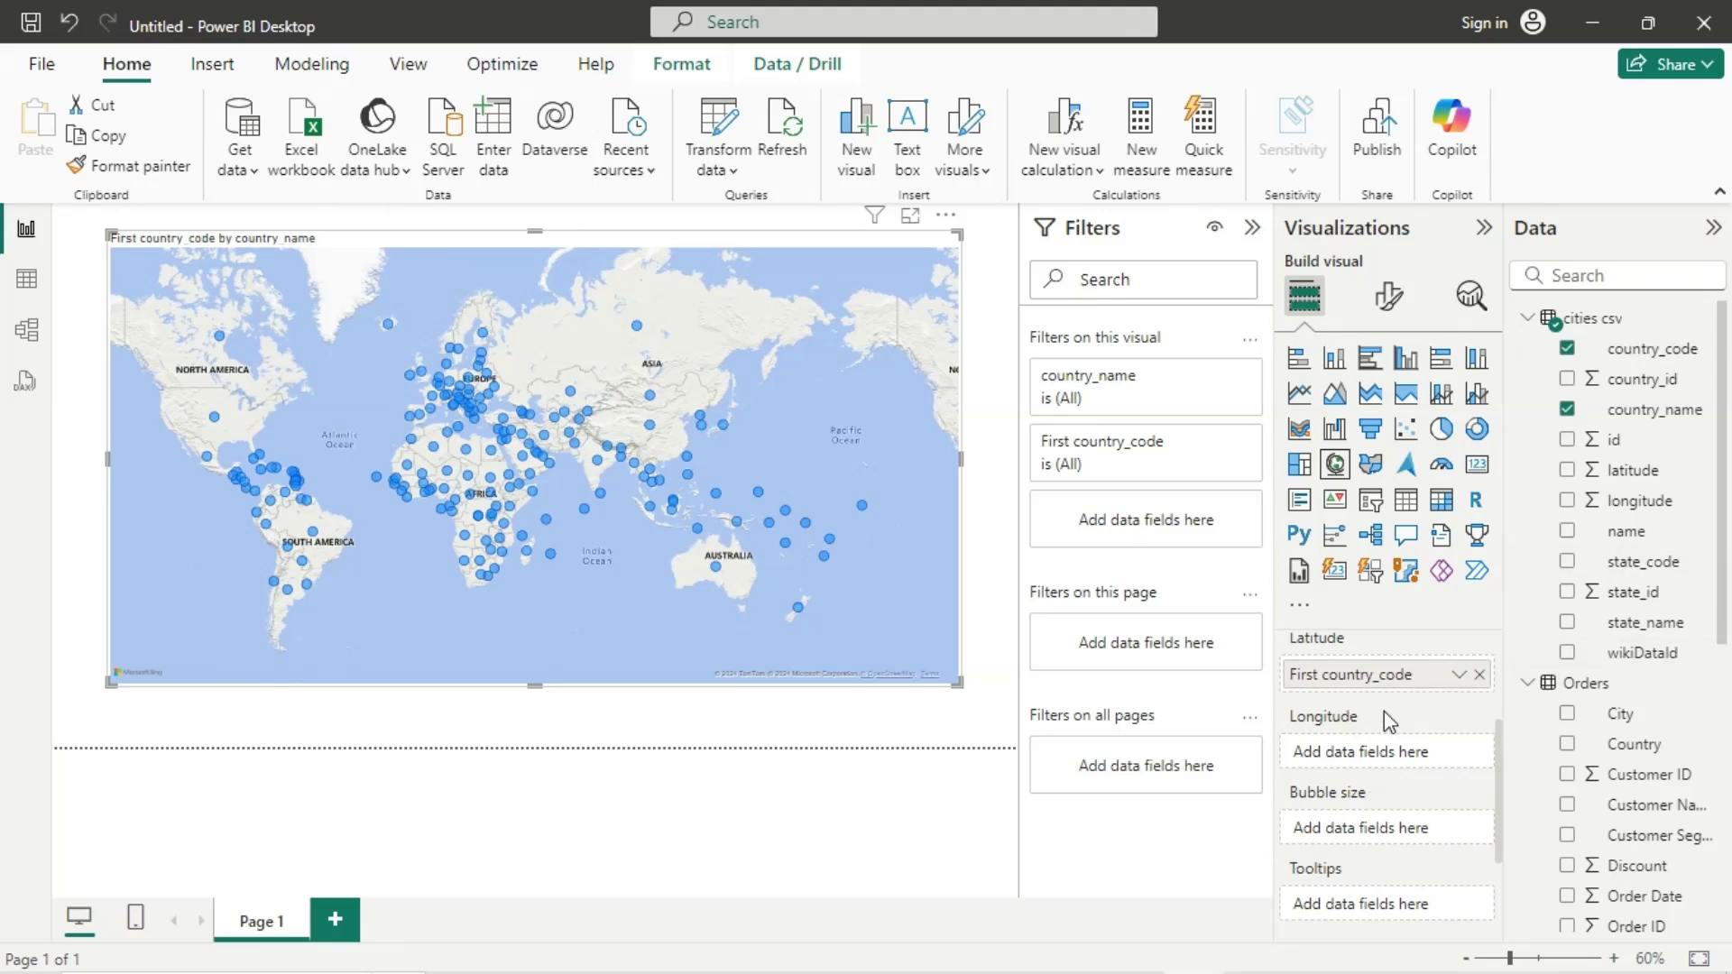
pyautogui.moveTo(1403, 678); pyautogui.dragTo(1397, 829)
pyautogui.click(1478, 676)
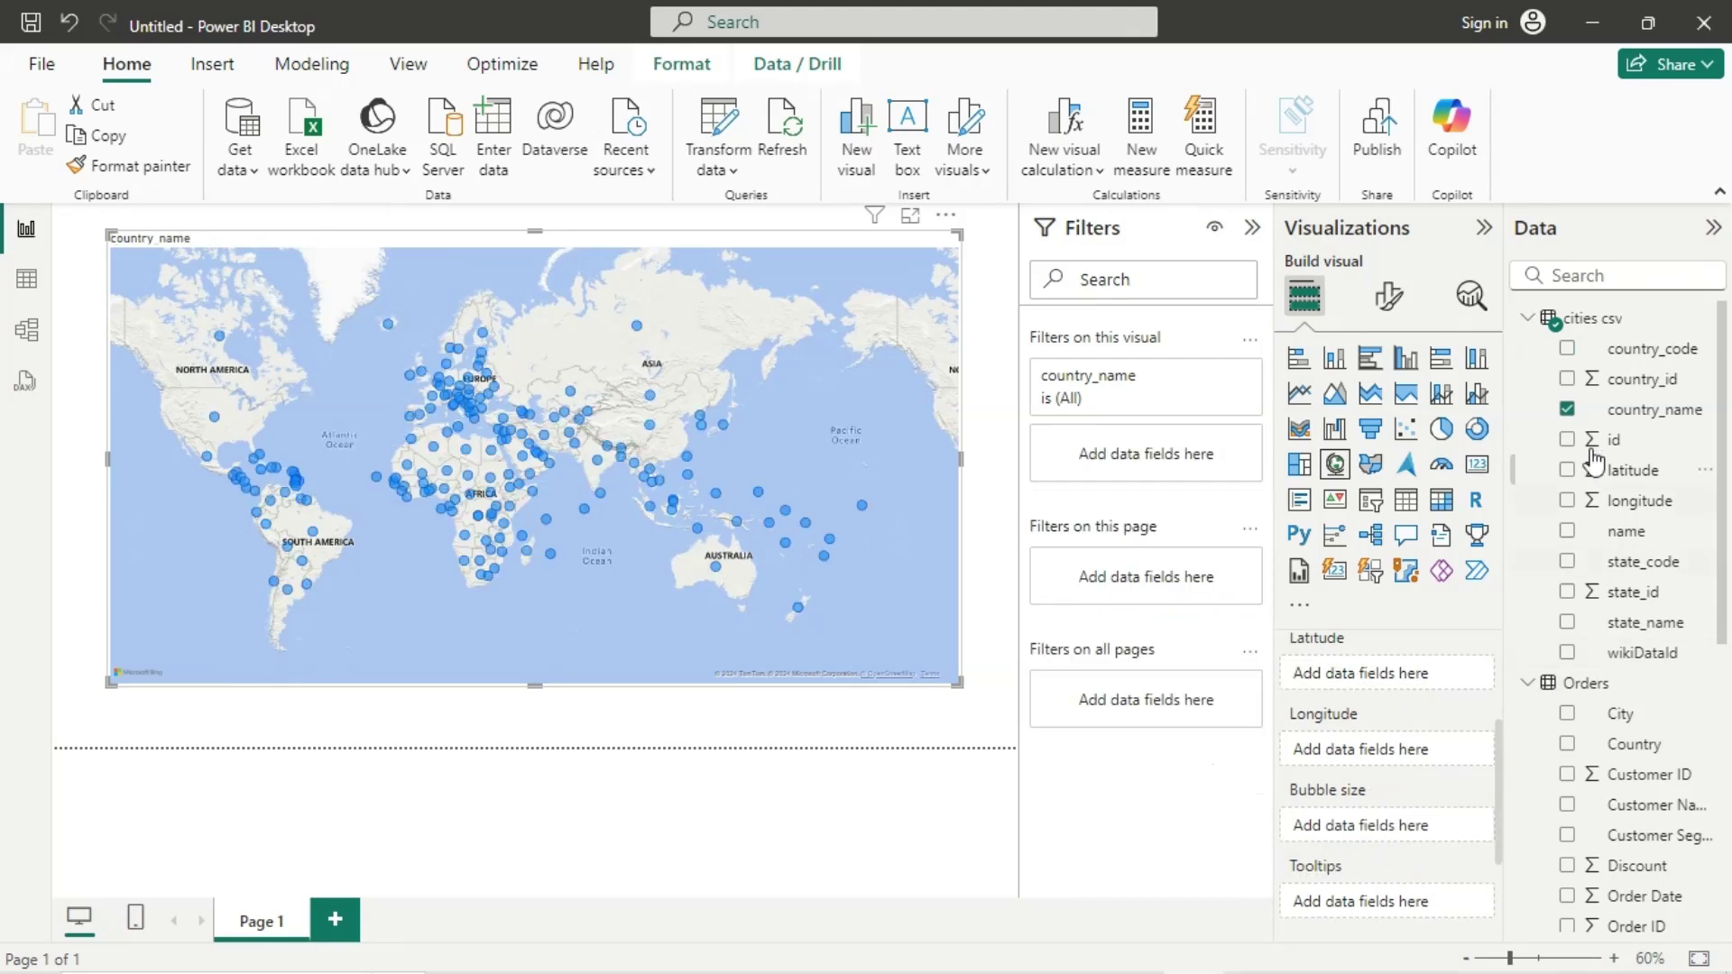
pyautogui.moveTo(1637, 350); pyautogui.dragTo(1396, 836)
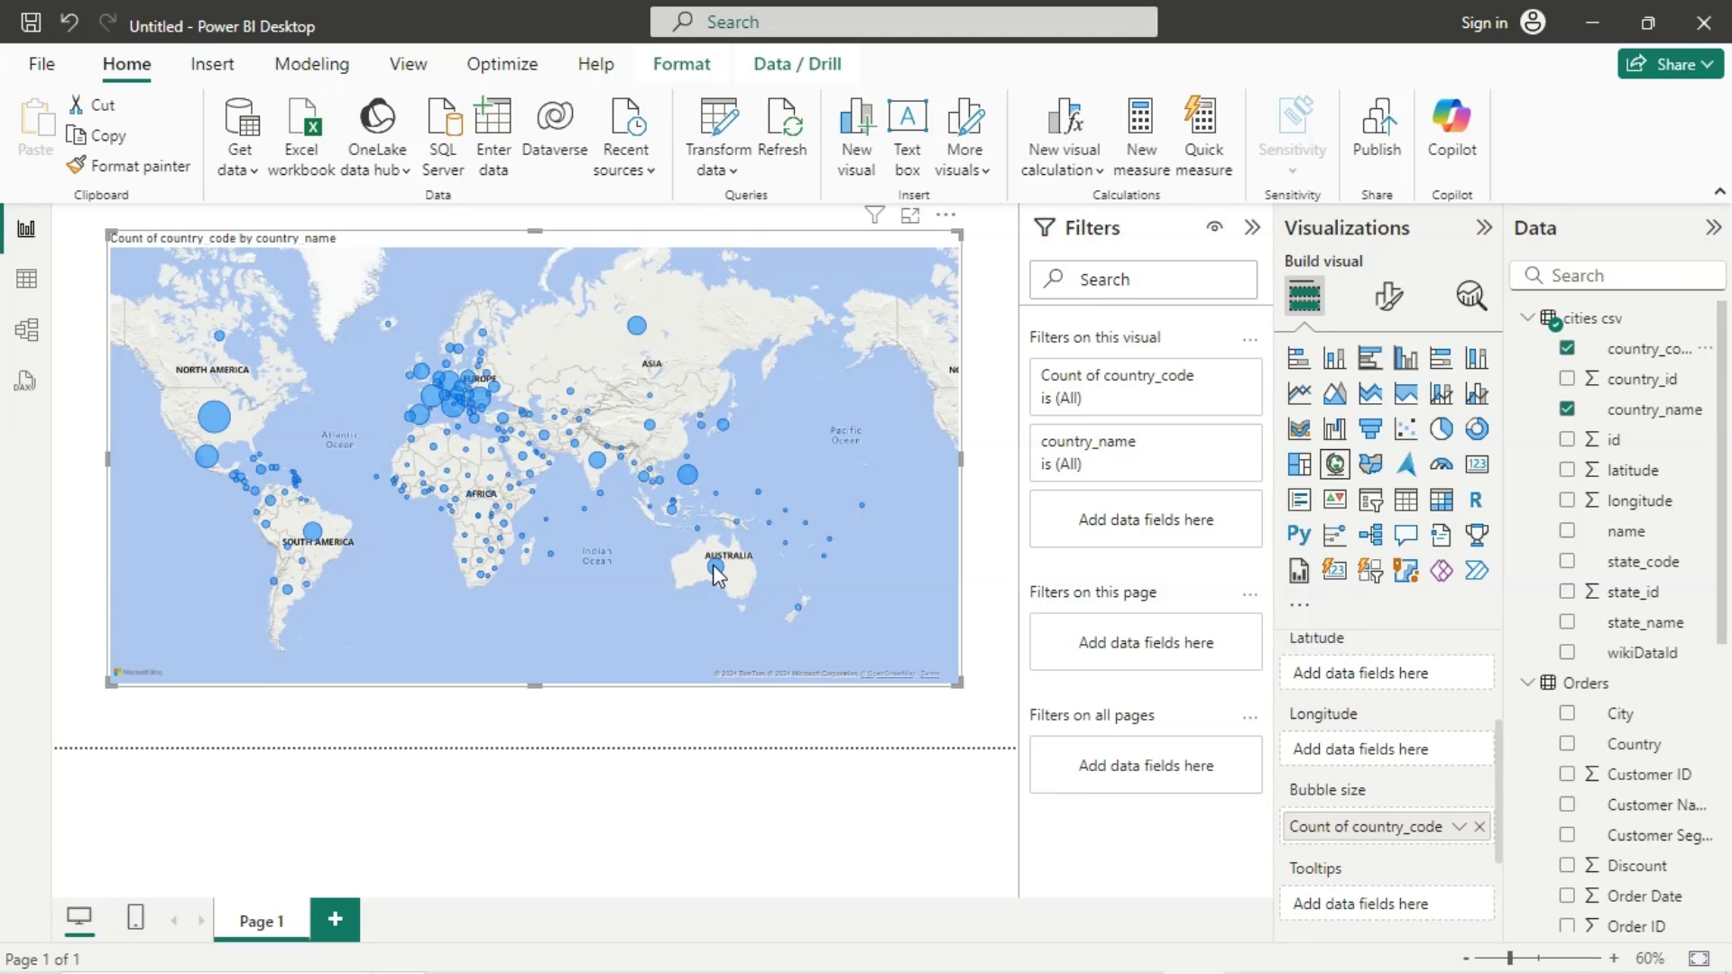
pyautogui.moveTo(713, 565)
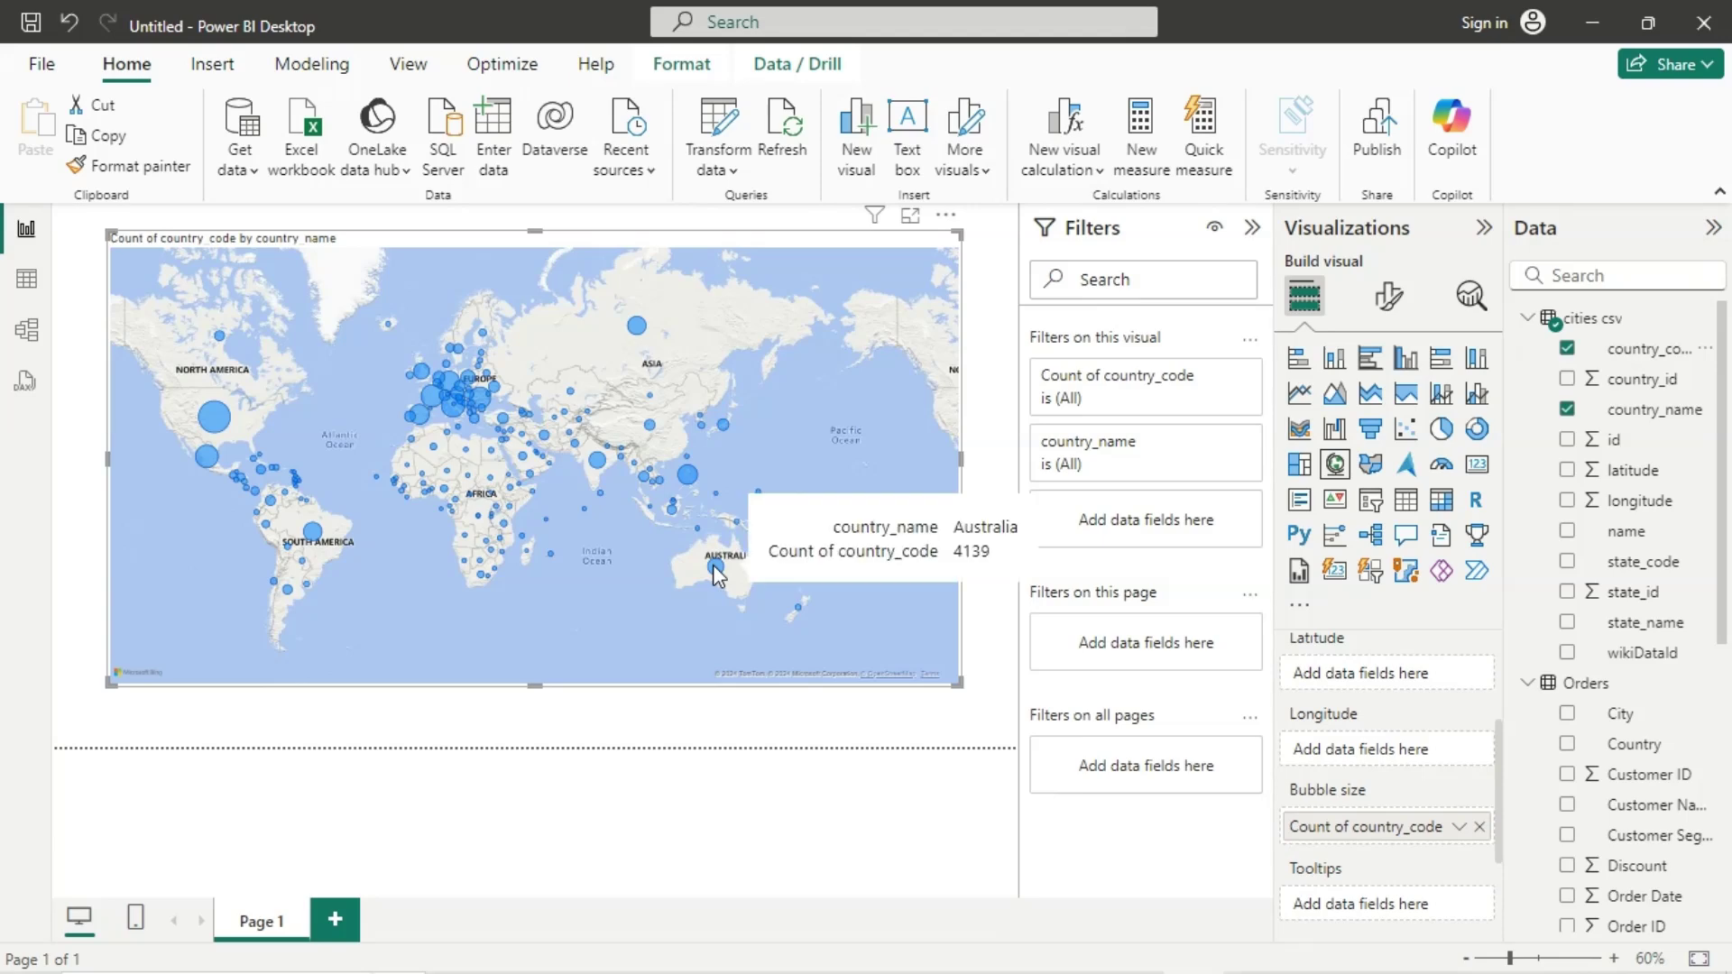
pyautogui.moveTo(694, 475)
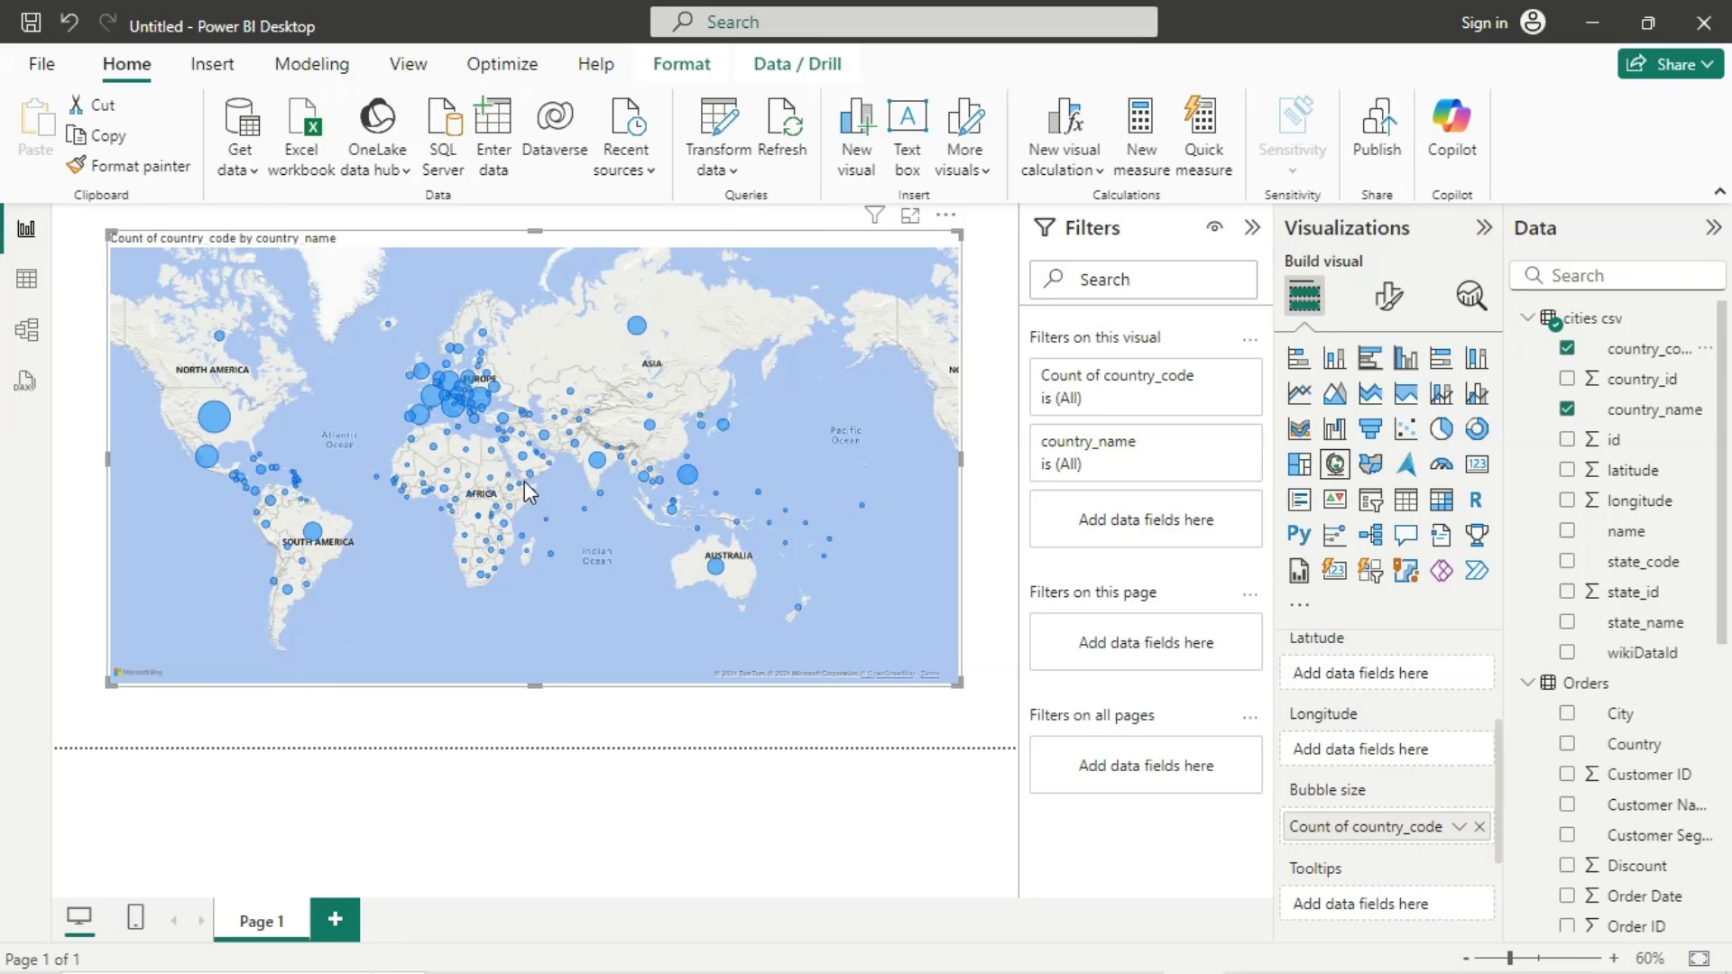
# Step: Convert the bubble map into a filled map visual
pyautogui.click(1370, 463)
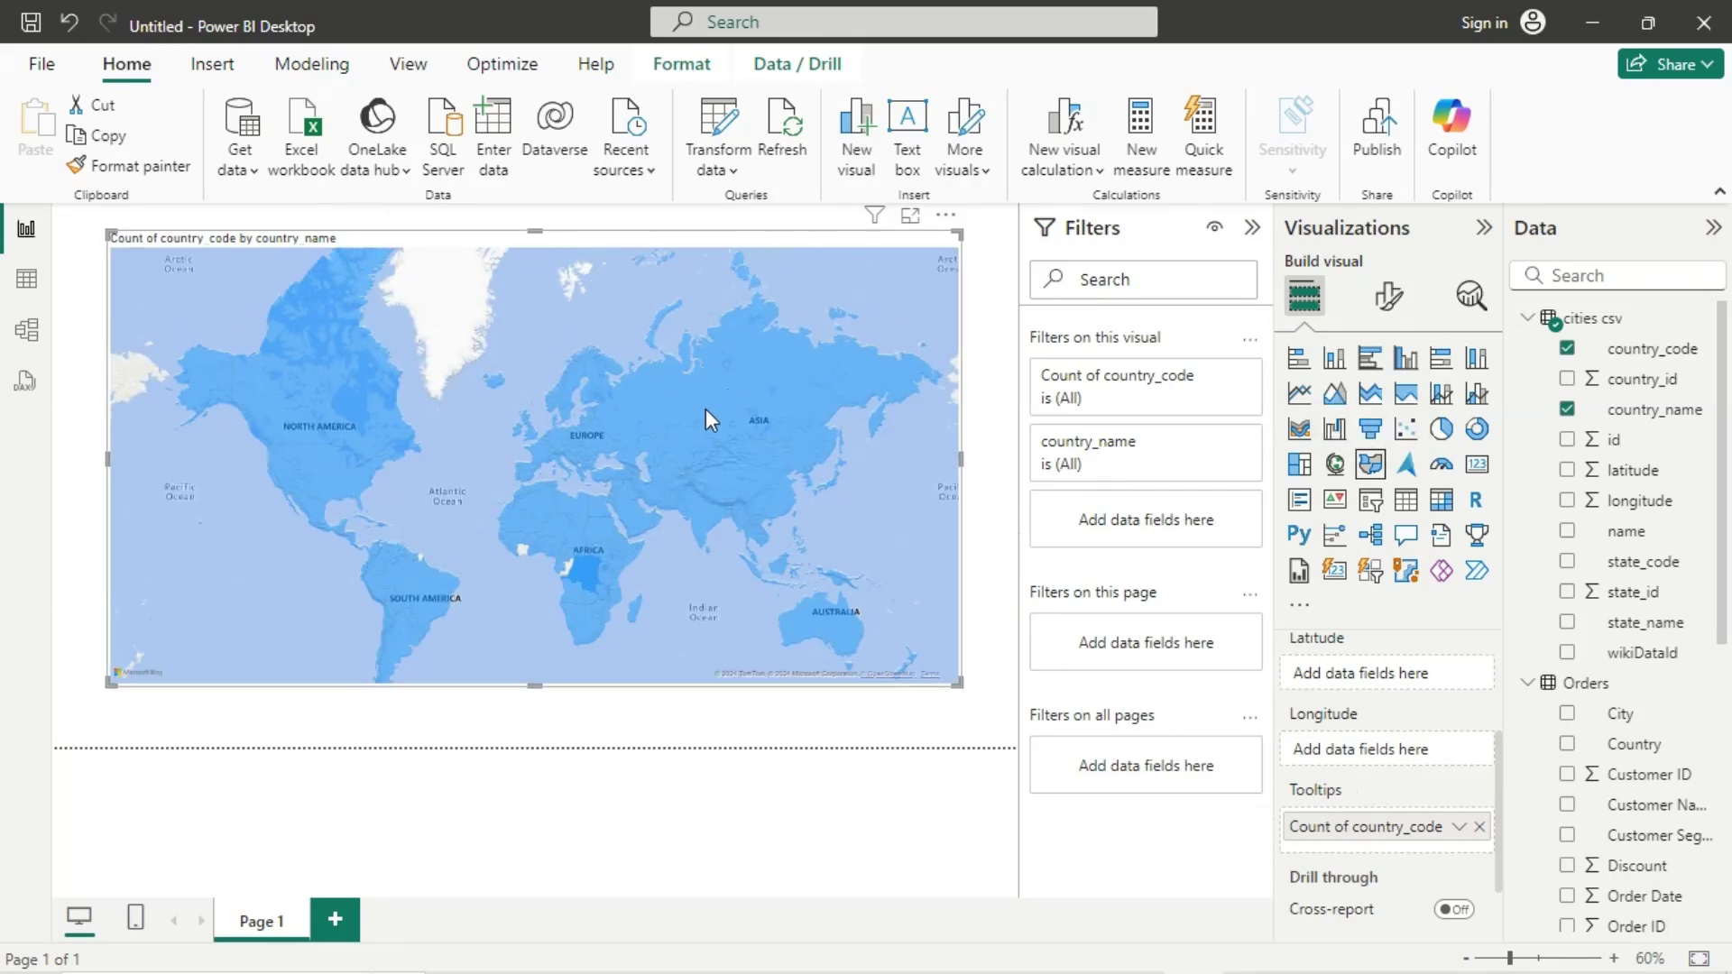
pyautogui.moveTo(702, 420)
pyautogui.moveTo(199, 322)
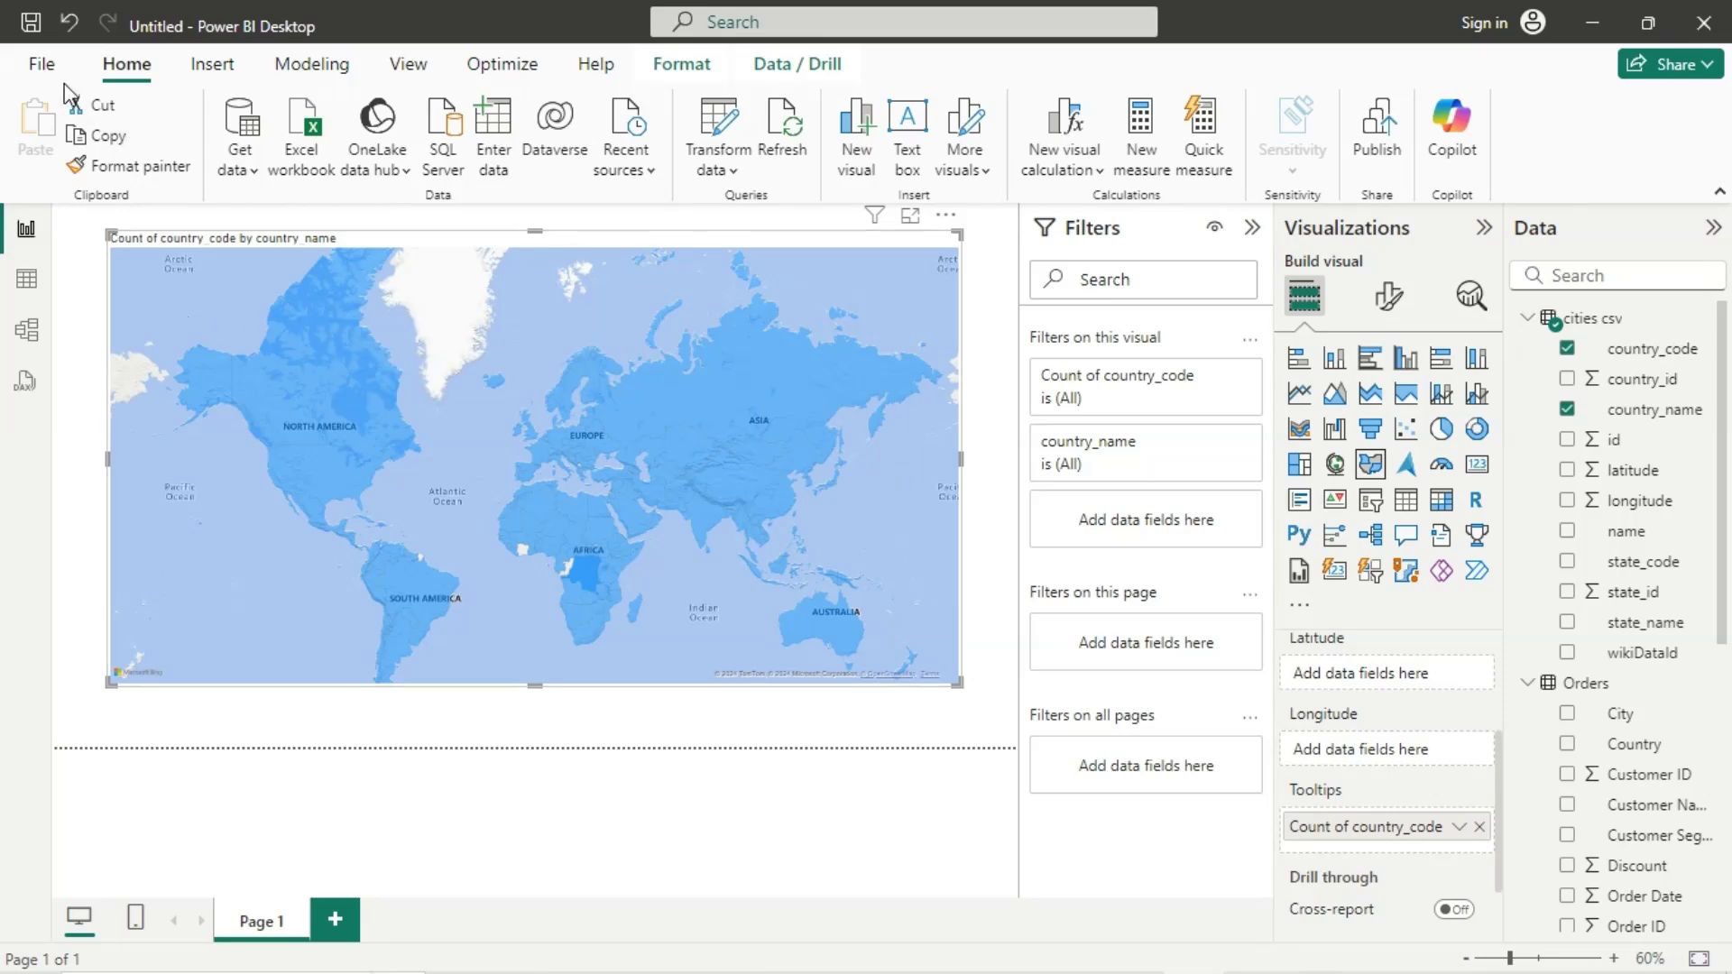
# Step: Check in the global Security options that map and filled map visuals are allowed, and accept the settings
pyautogui.click(42, 65)
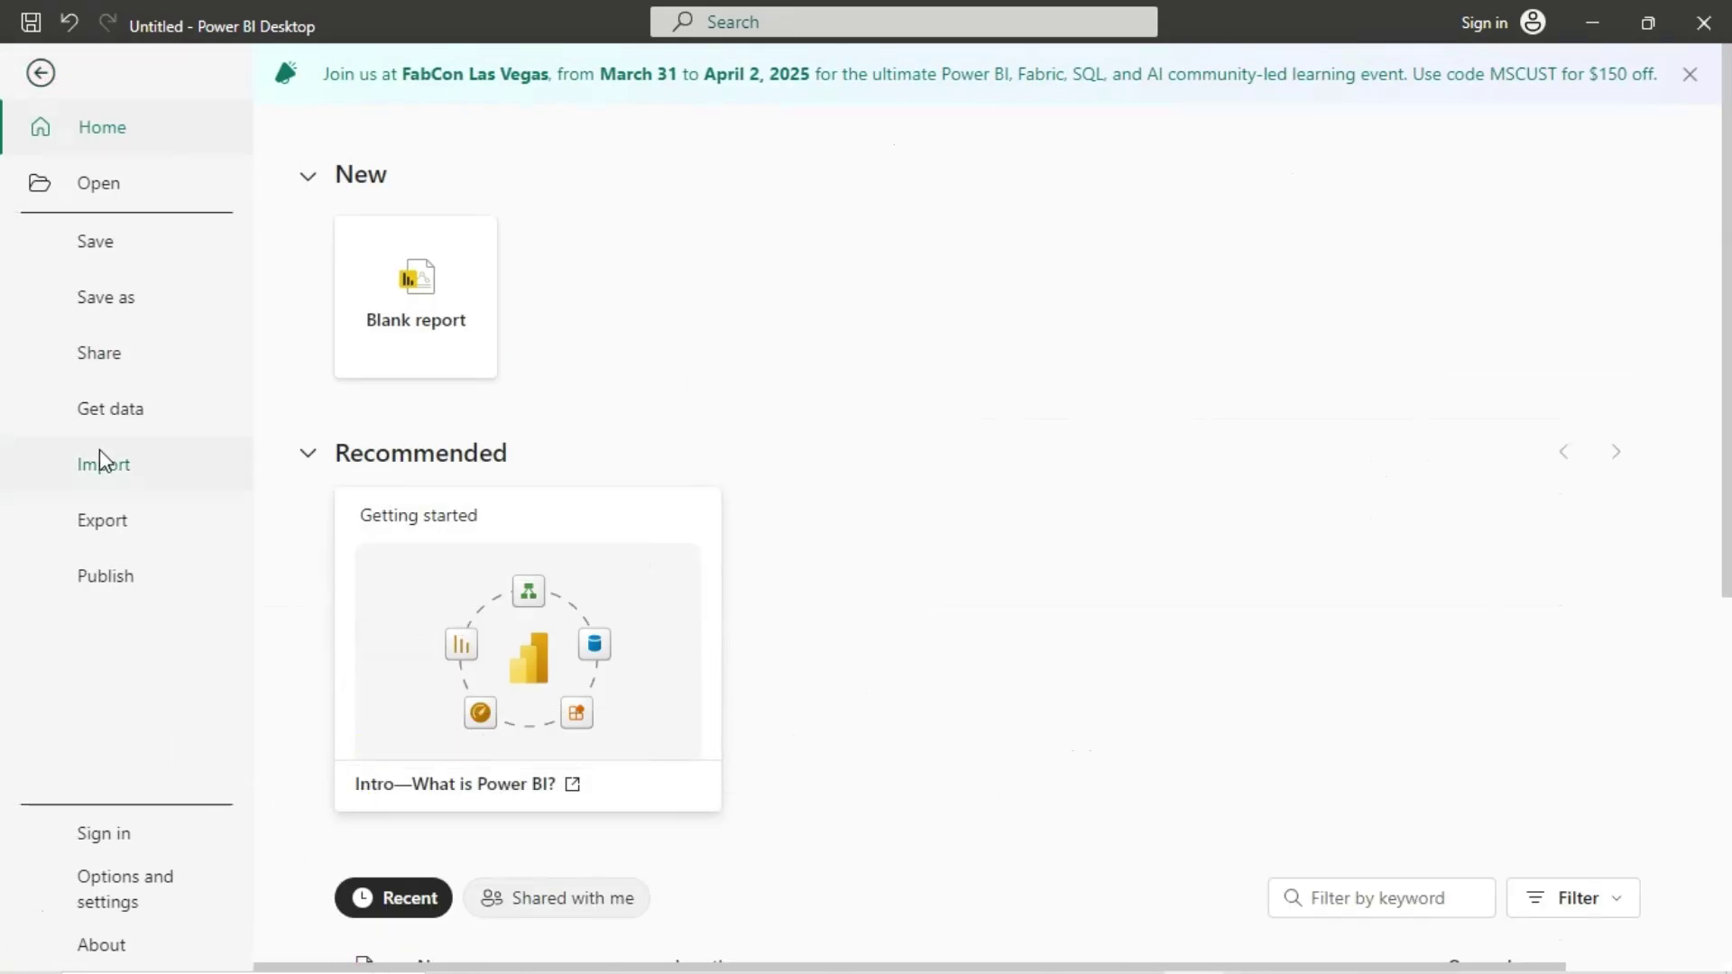
pyautogui.click(135, 884)
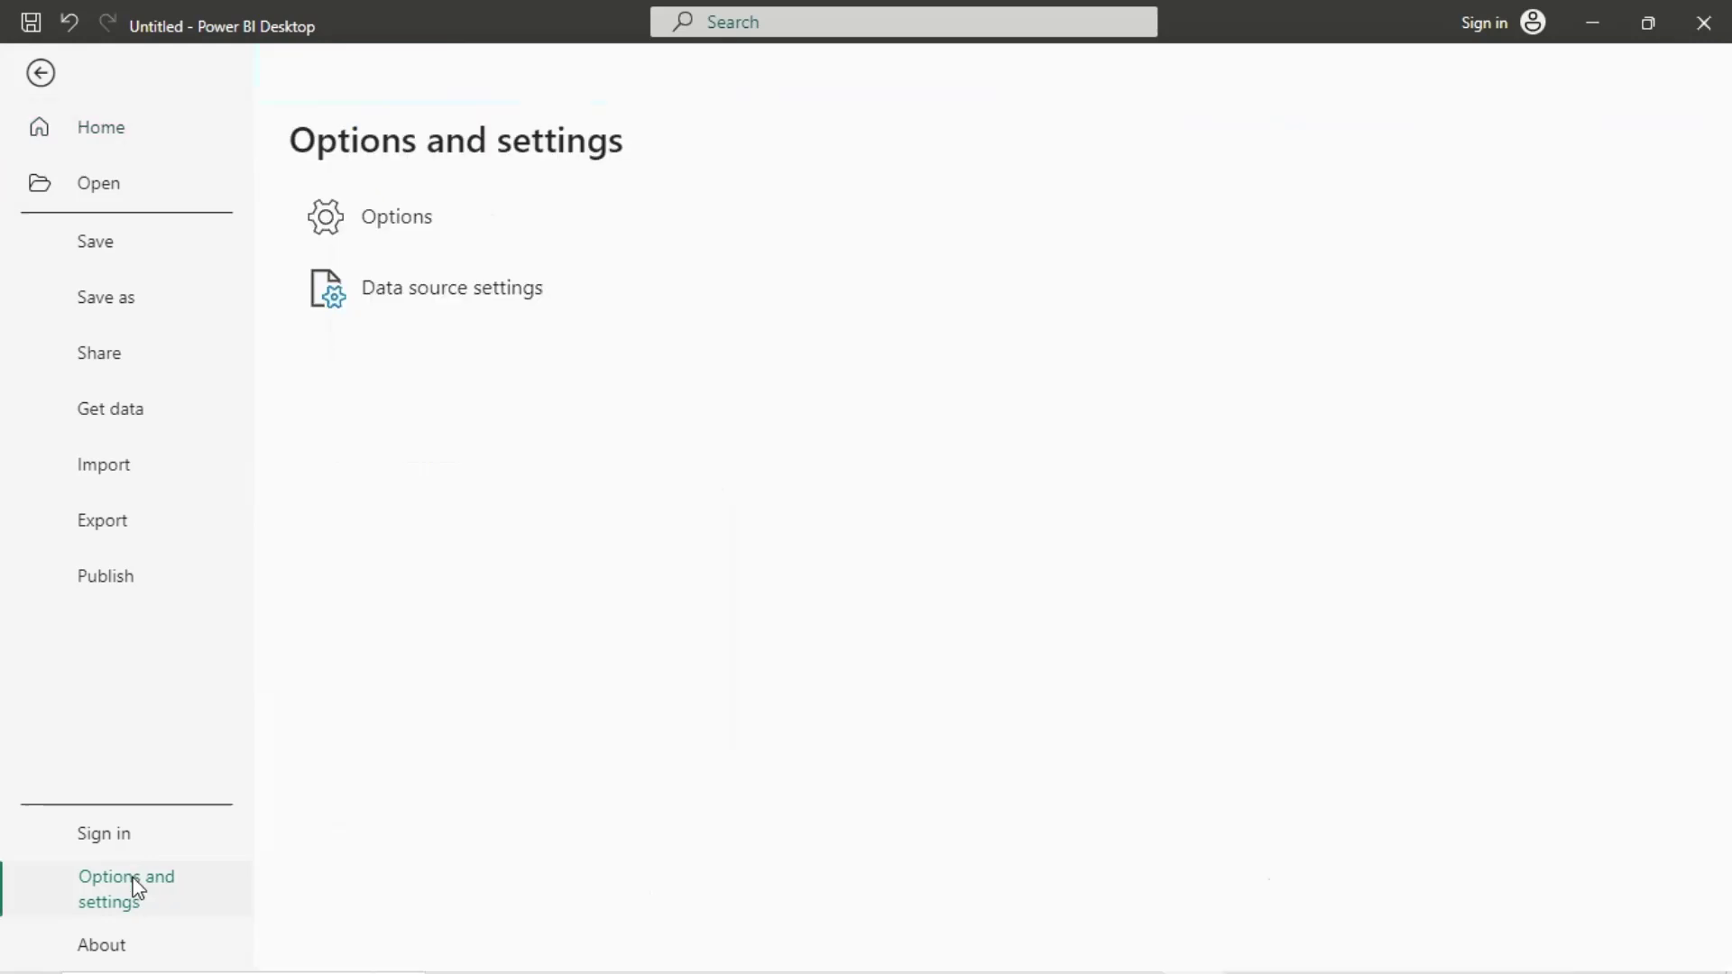
pyautogui.click(404, 215)
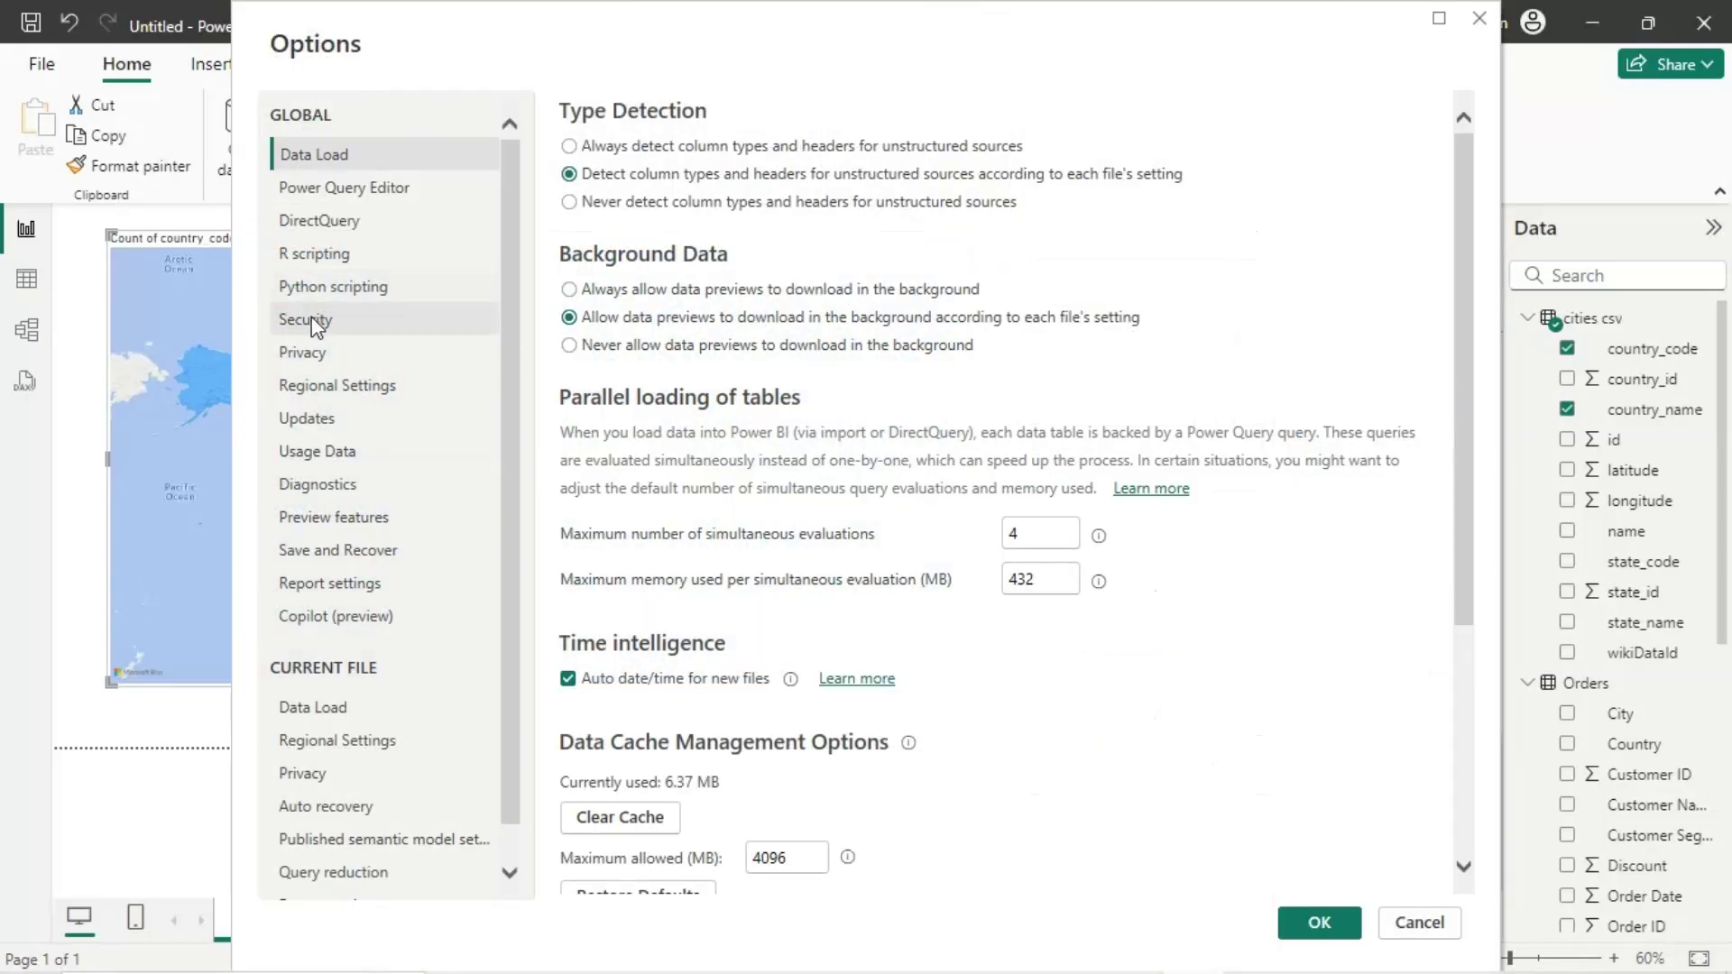
pyautogui.click(311, 325)
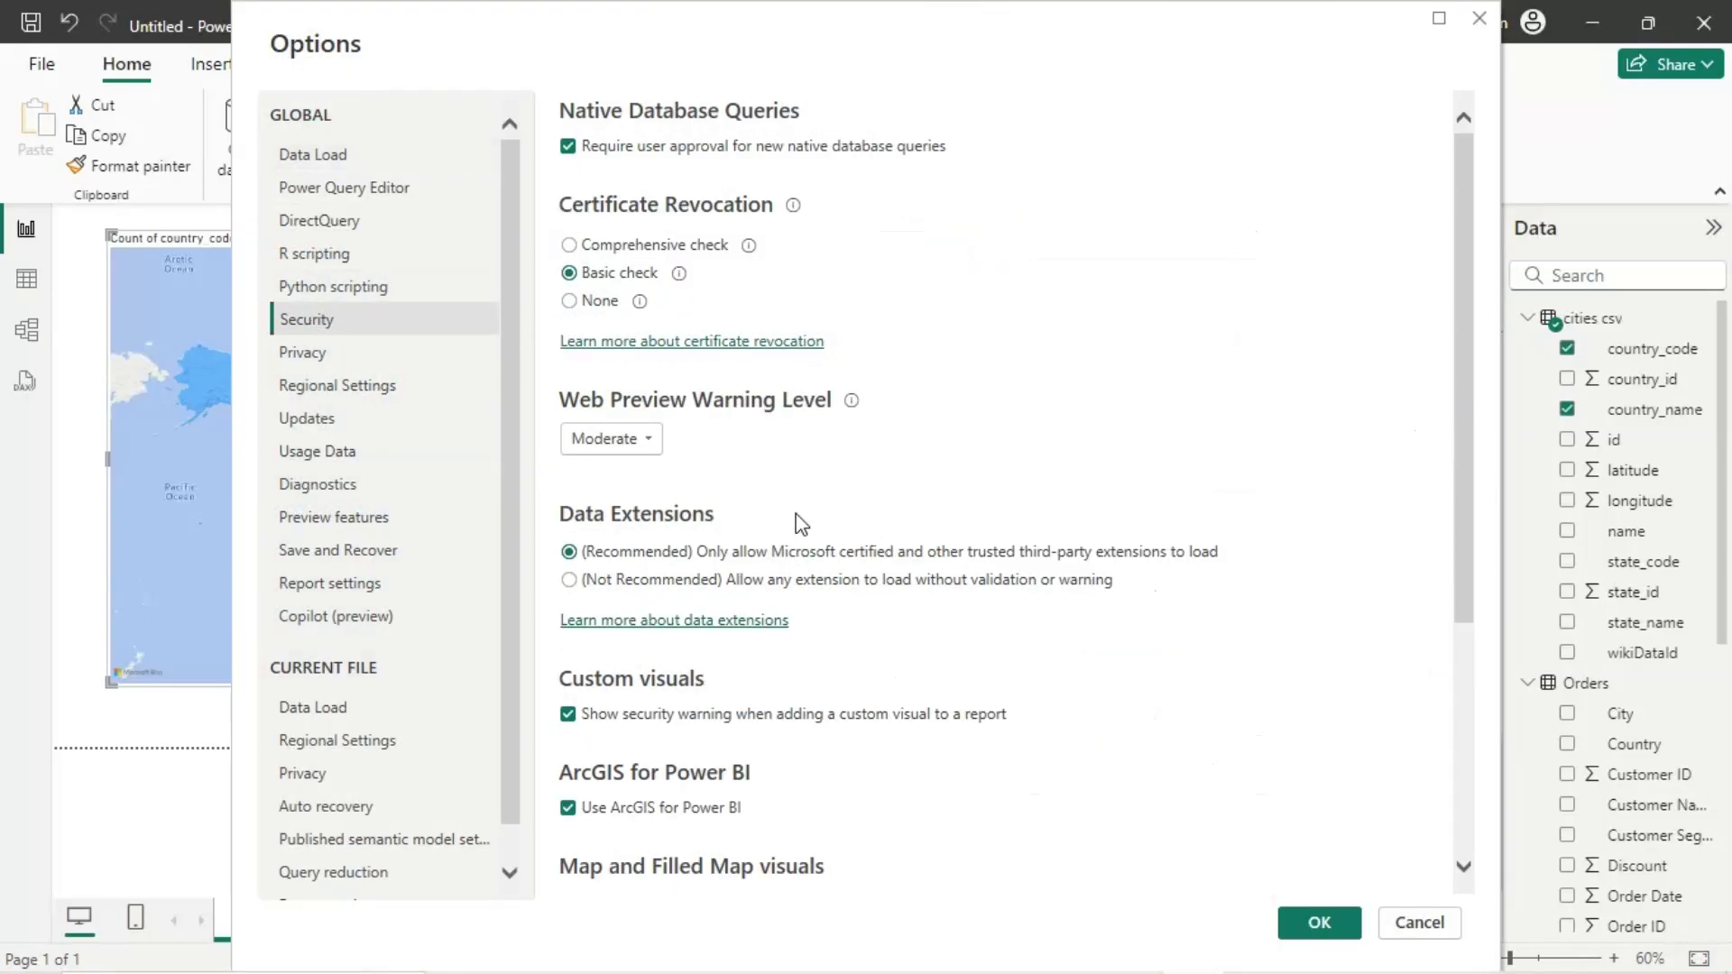
pyautogui.scroll(-3, 796, 516)
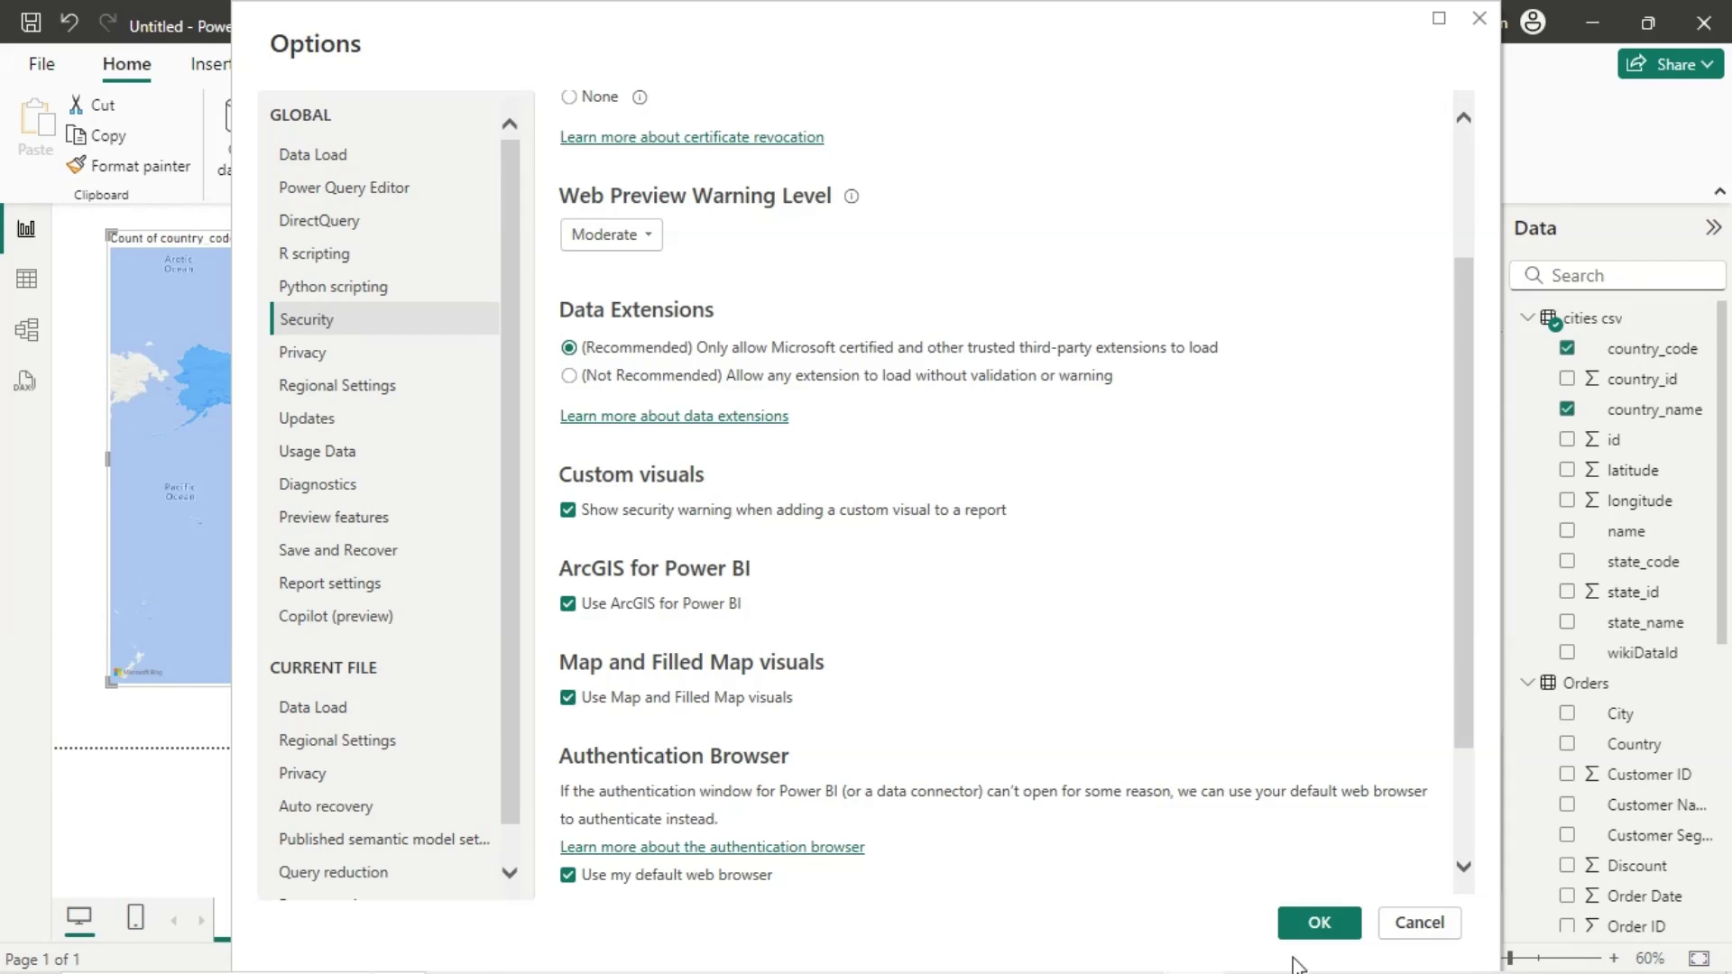
pyautogui.click(1344, 918)
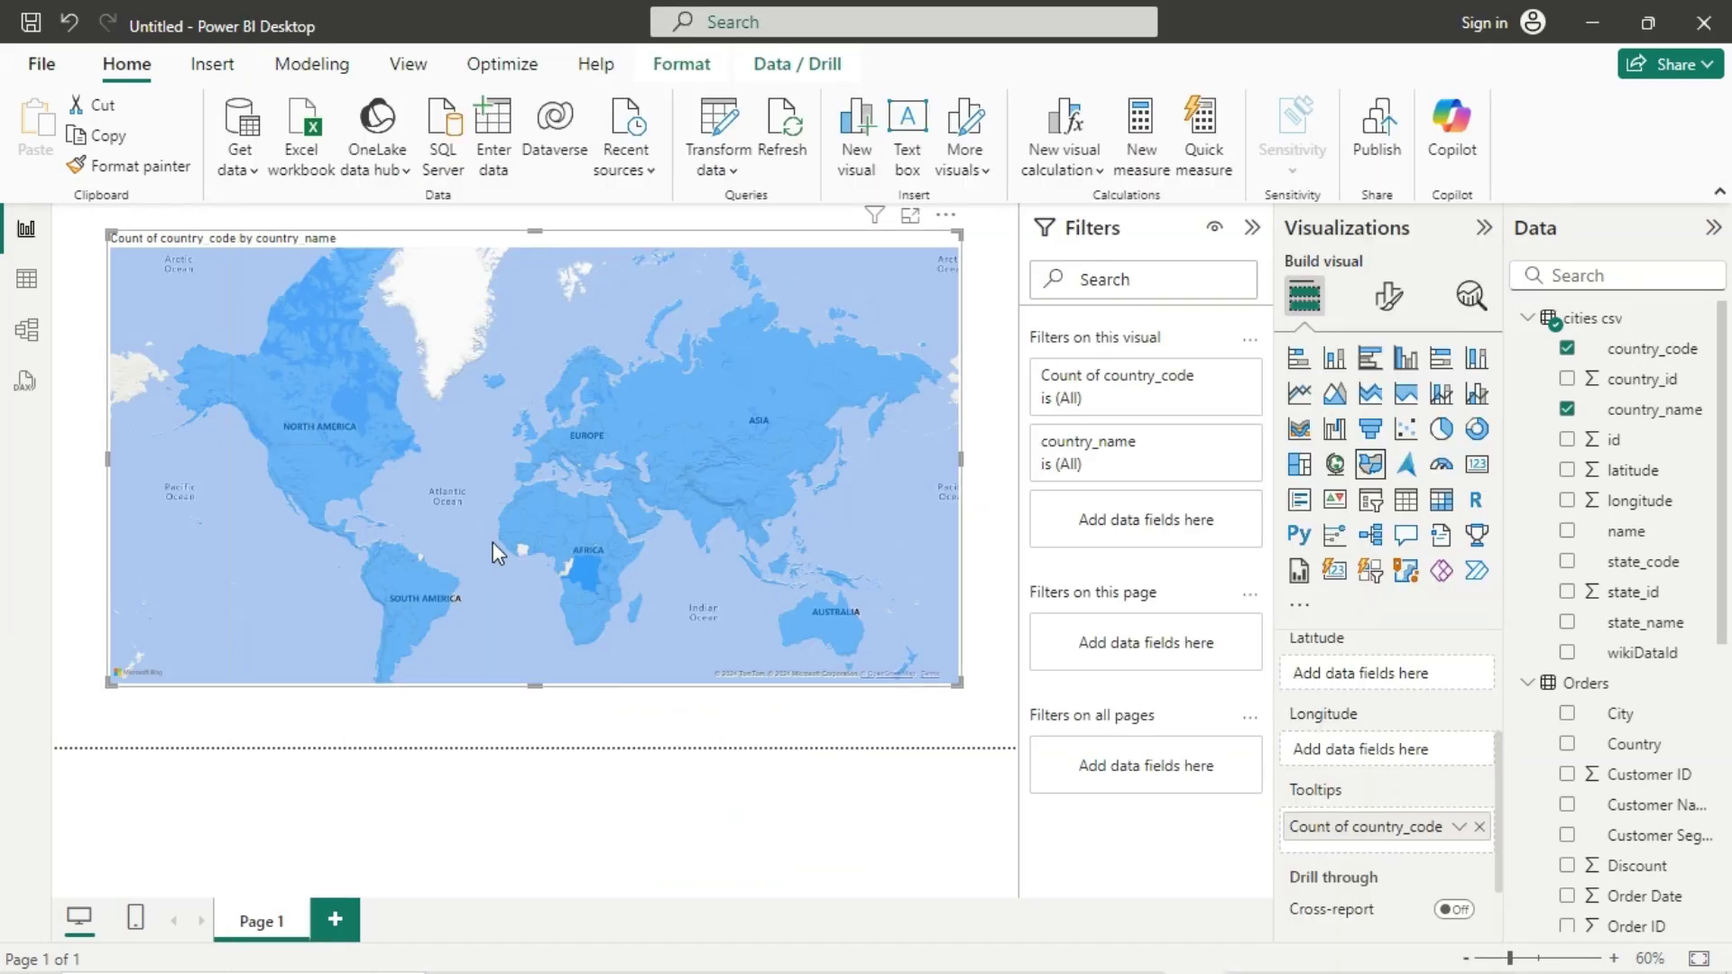
# Step: Change the filled map back to the standard bubble map visual
pyautogui.moveTo(765, 448)
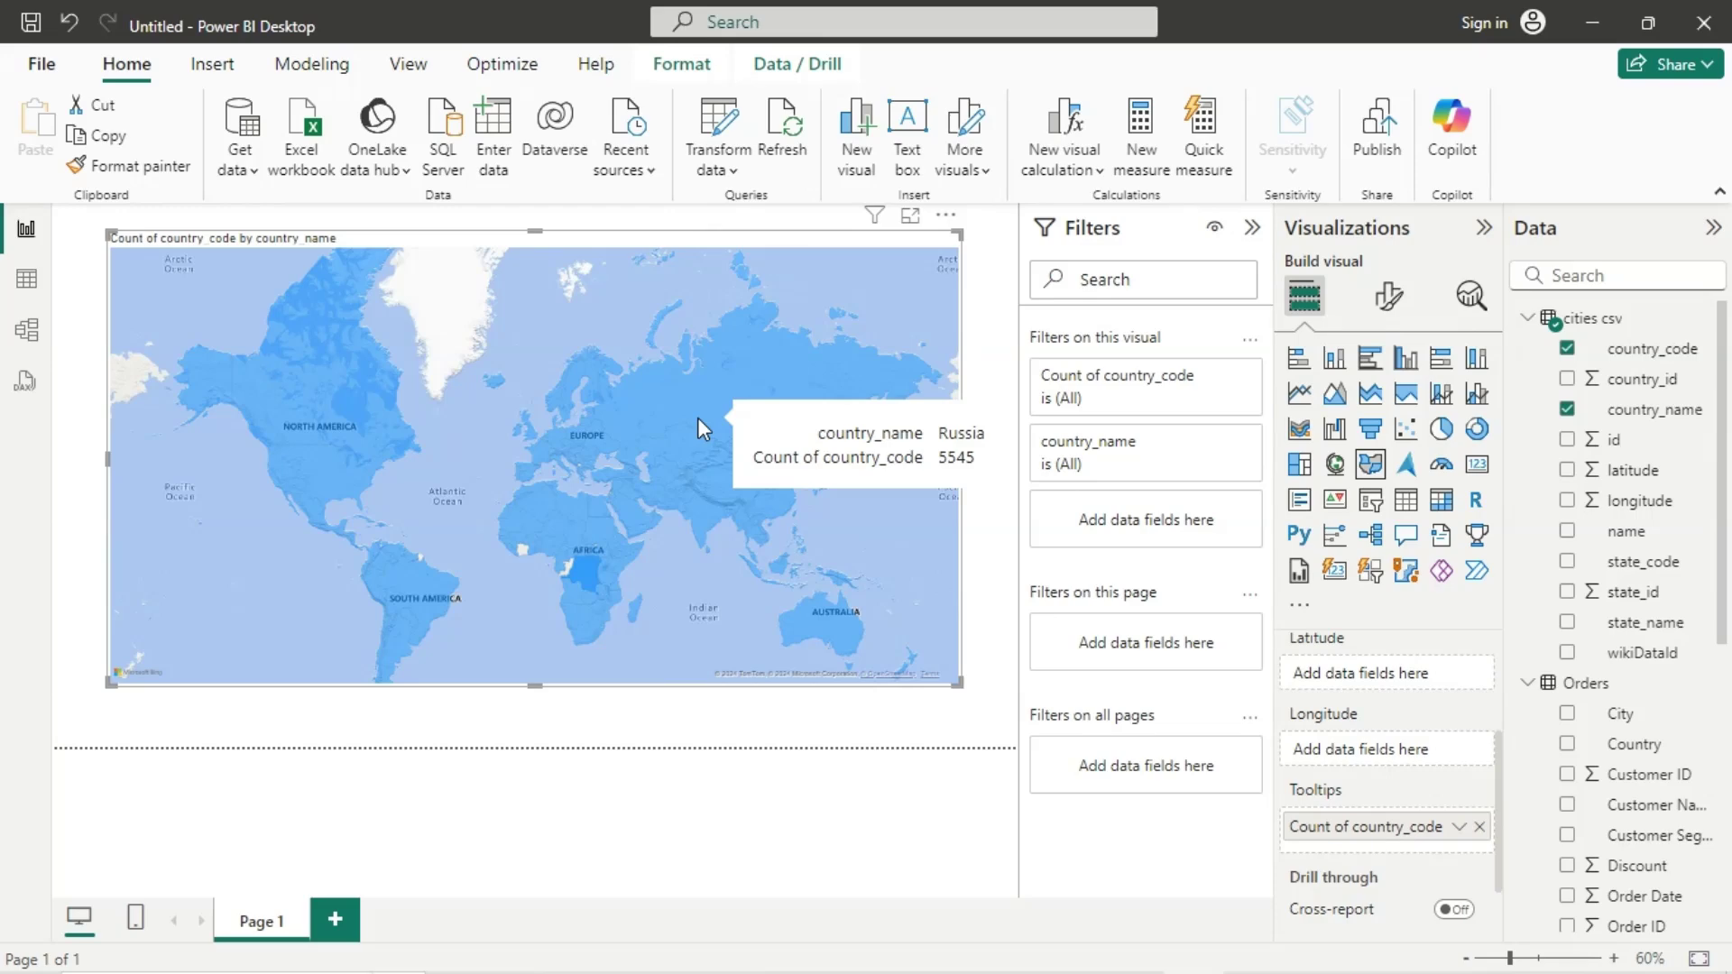
pyautogui.click(1336, 465)
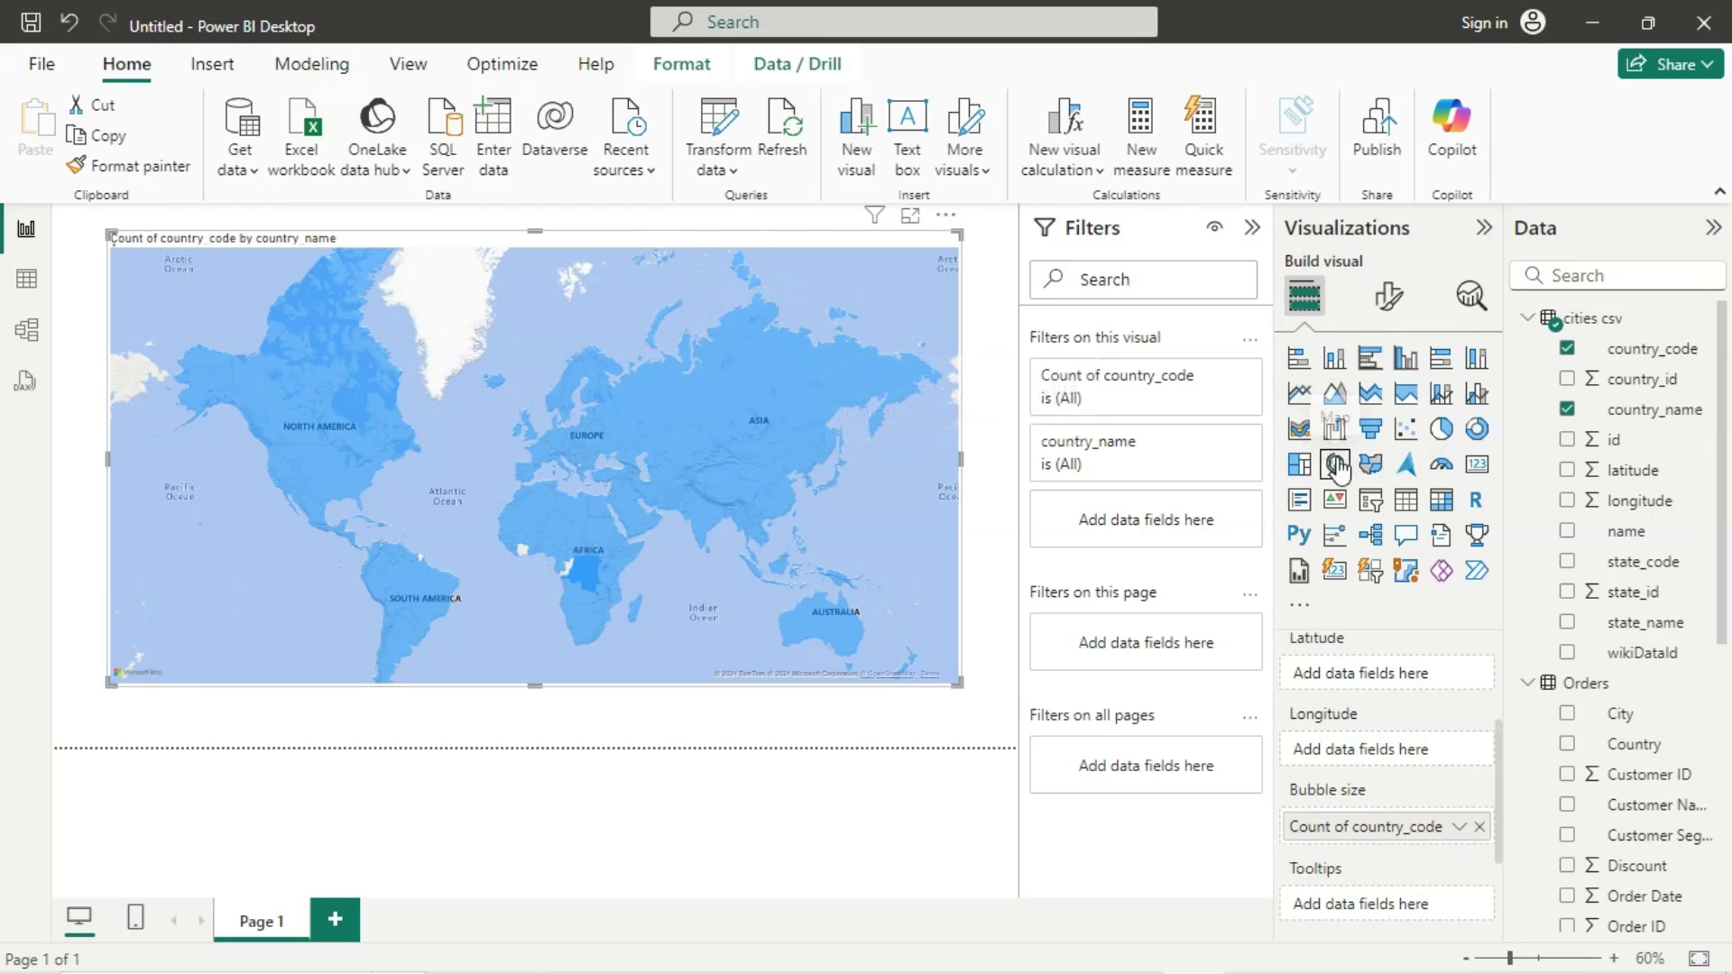
# Step: Try the Dark and Light background styles on the map visual
pyautogui.click(1391, 300)
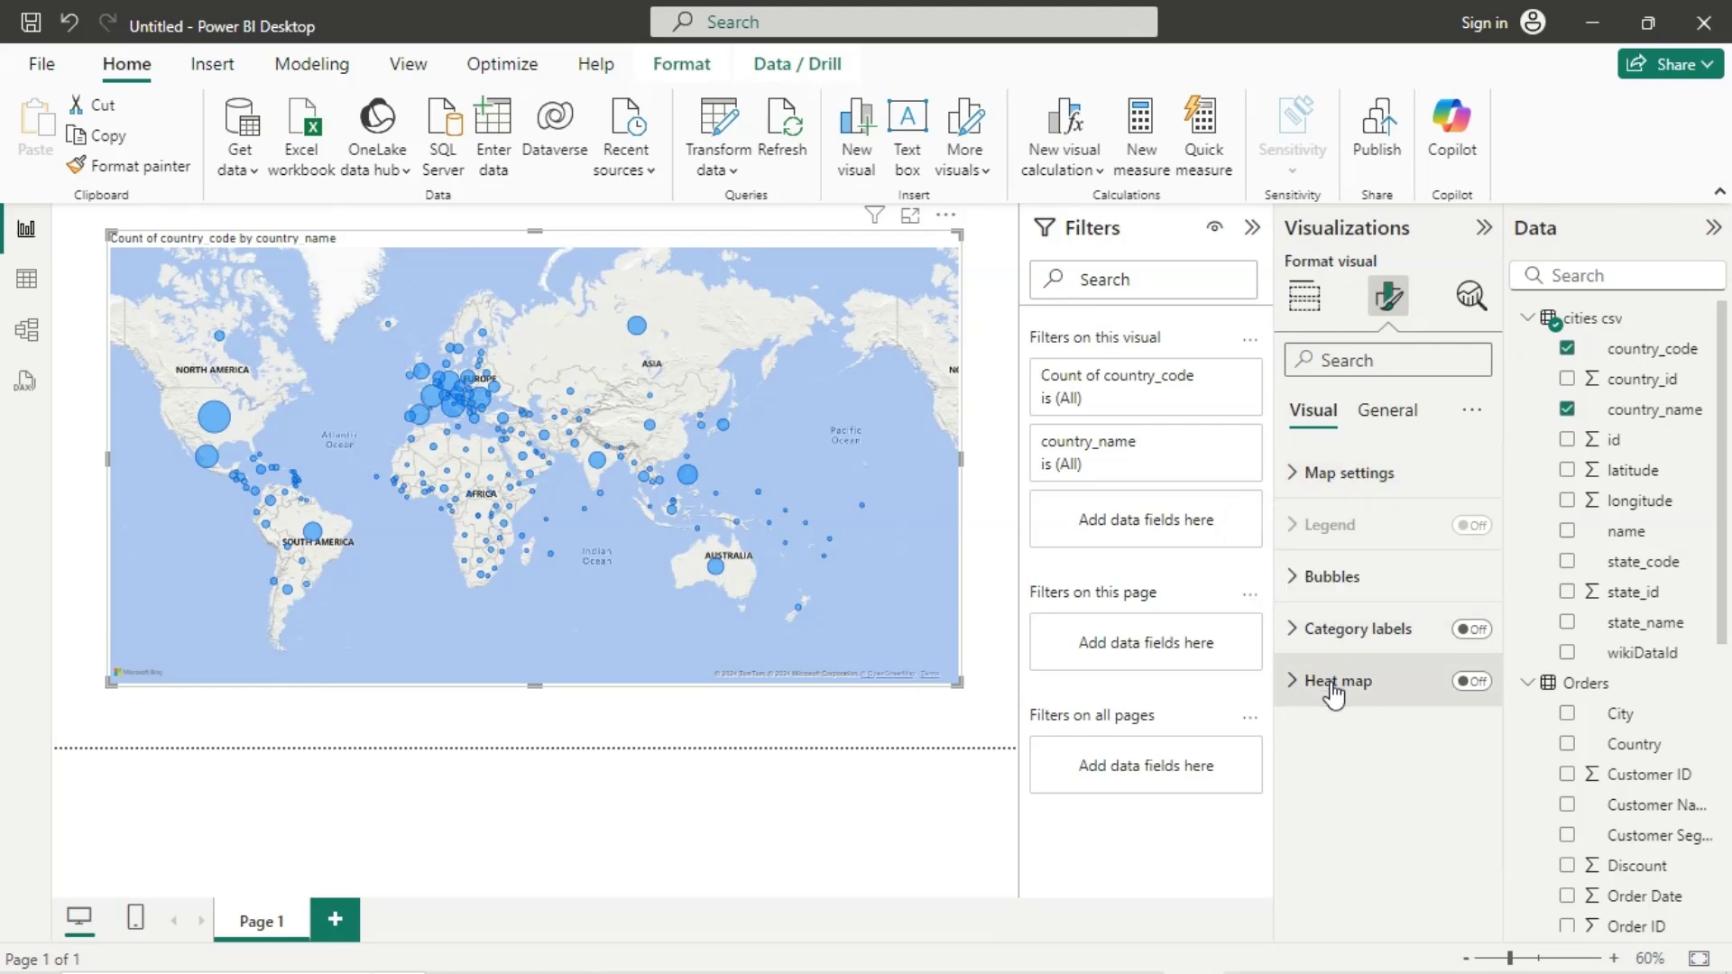
pyautogui.click(1342, 474)
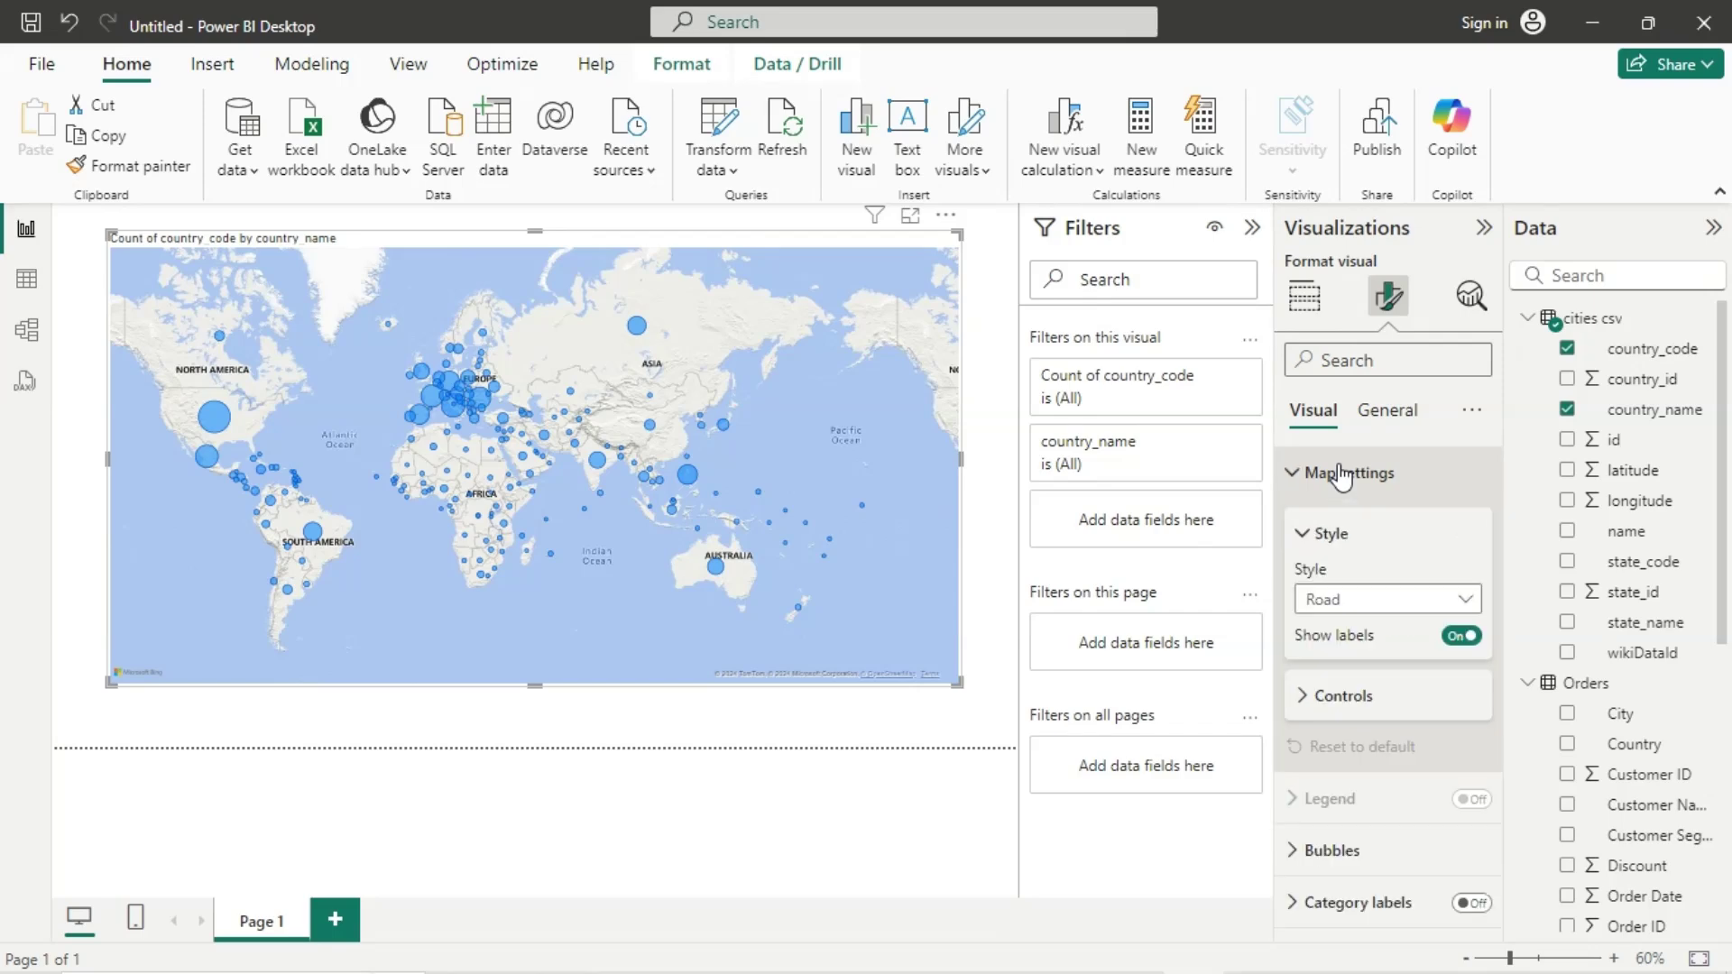
pyautogui.click(1355, 605)
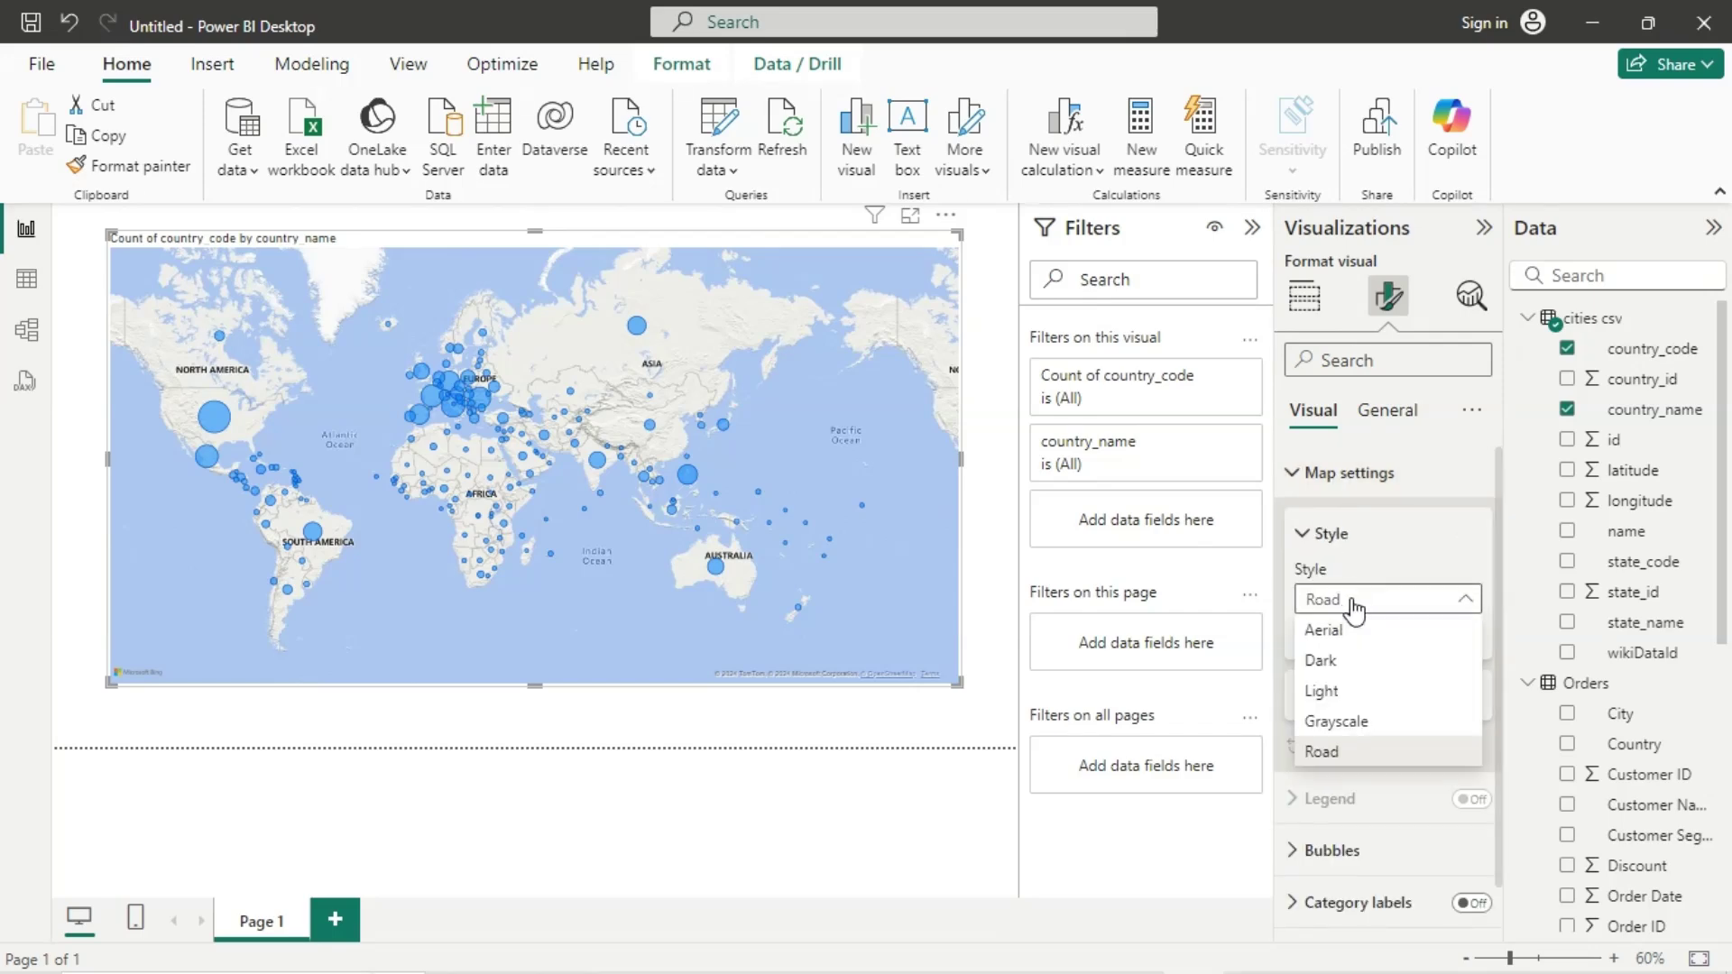
pyautogui.click(1333, 670)
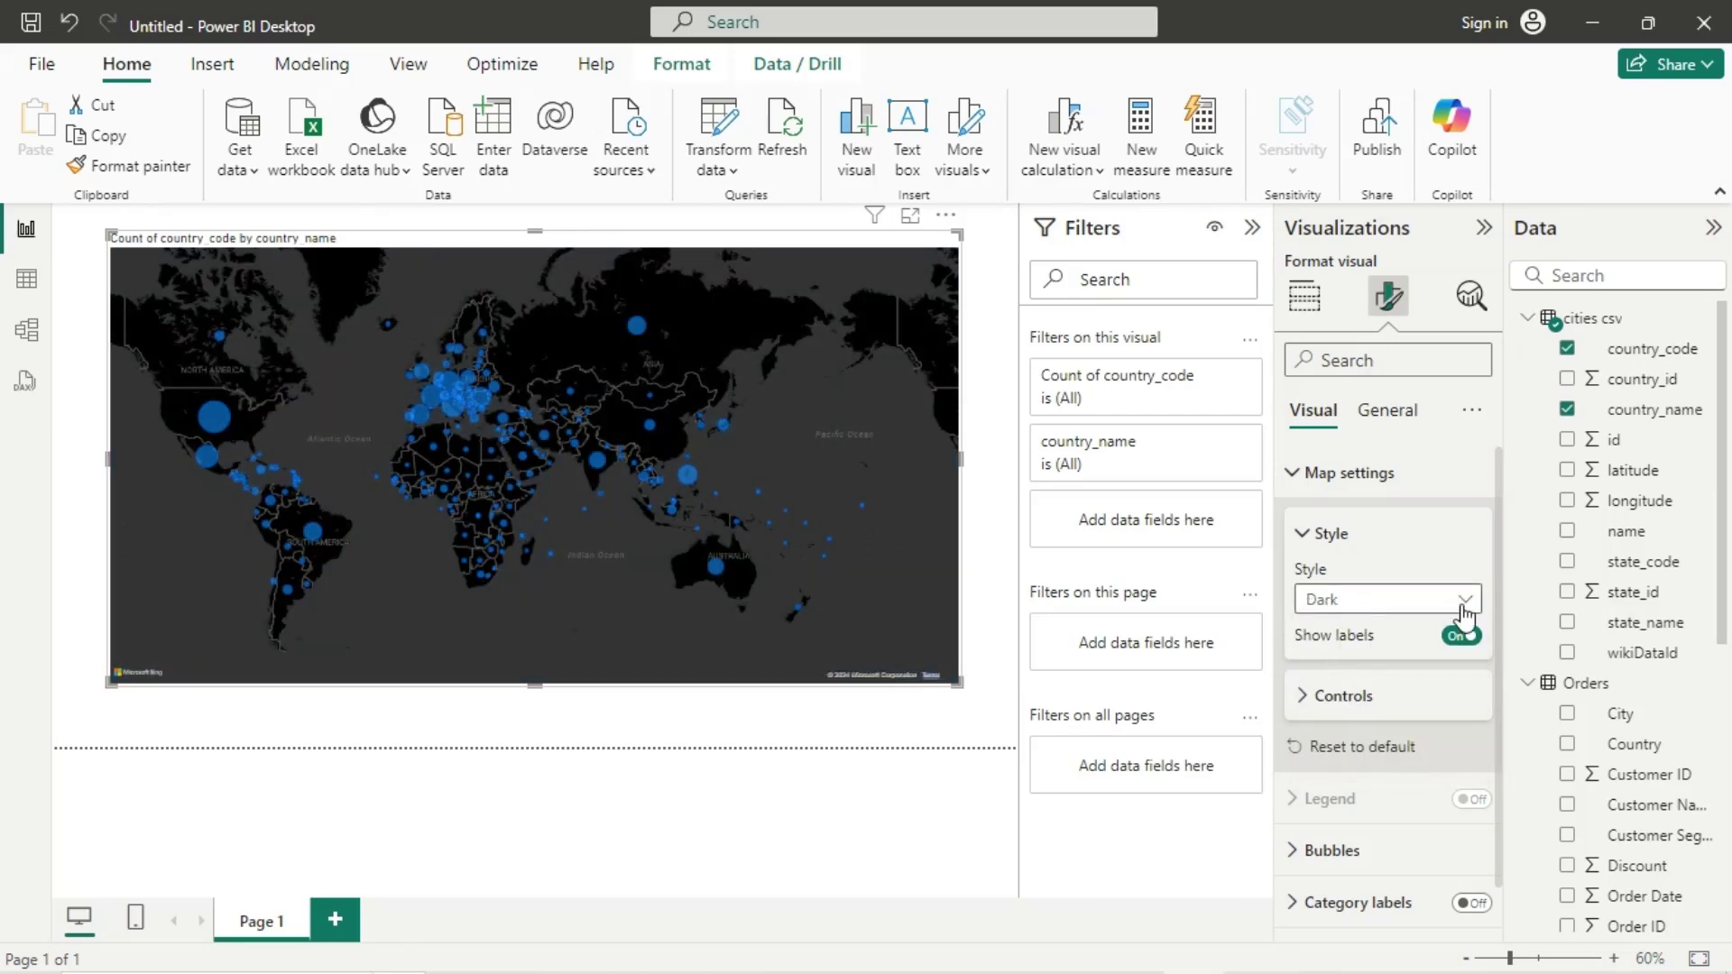
pyautogui.click(1465, 604)
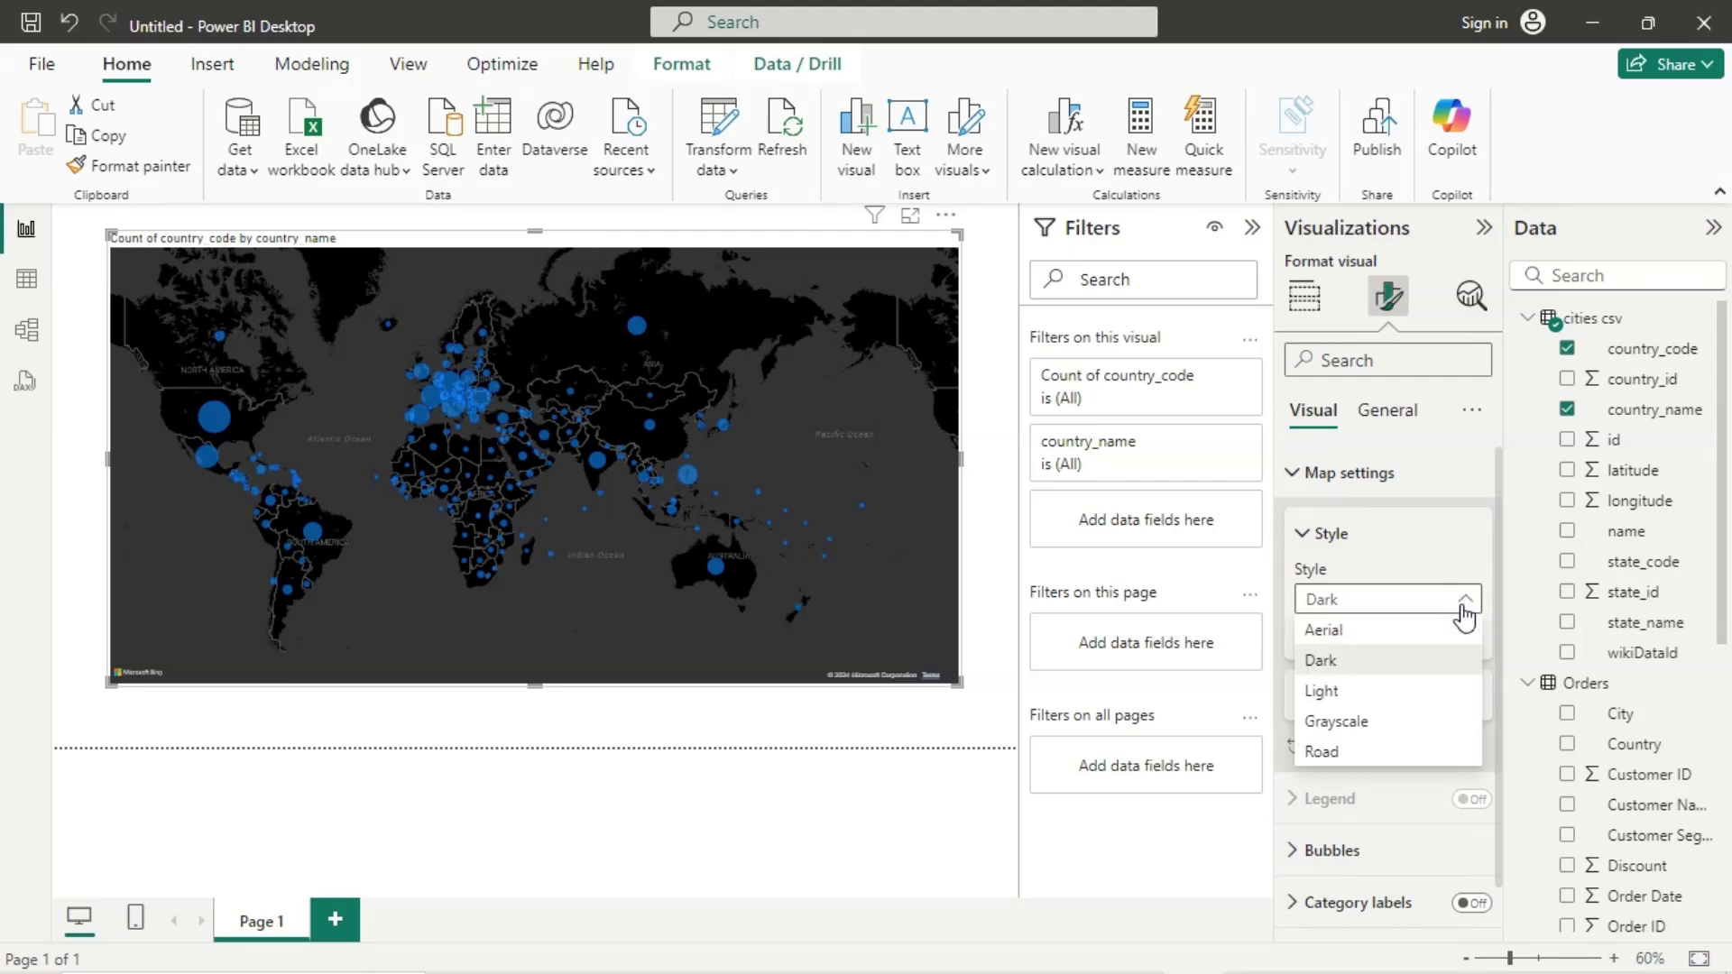
pyautogui.click(1333, 692)
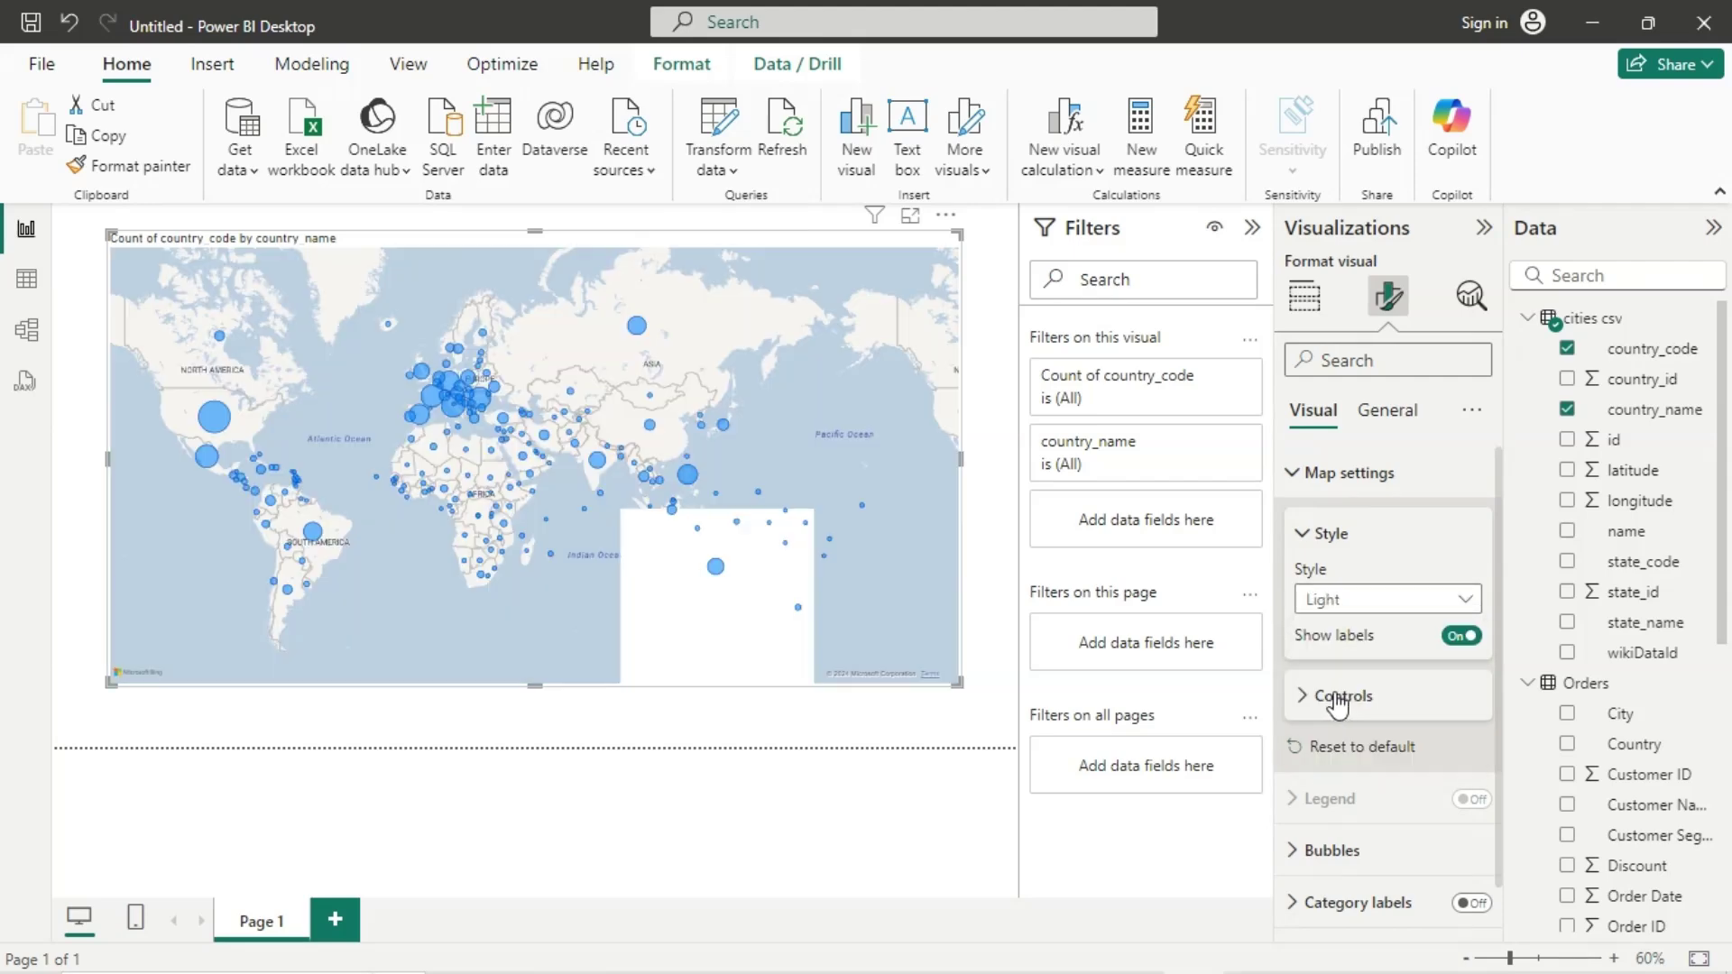
# Step: Try the Grayscale map style, and return the map to the Road style
pyautogui.click(1398, 600)
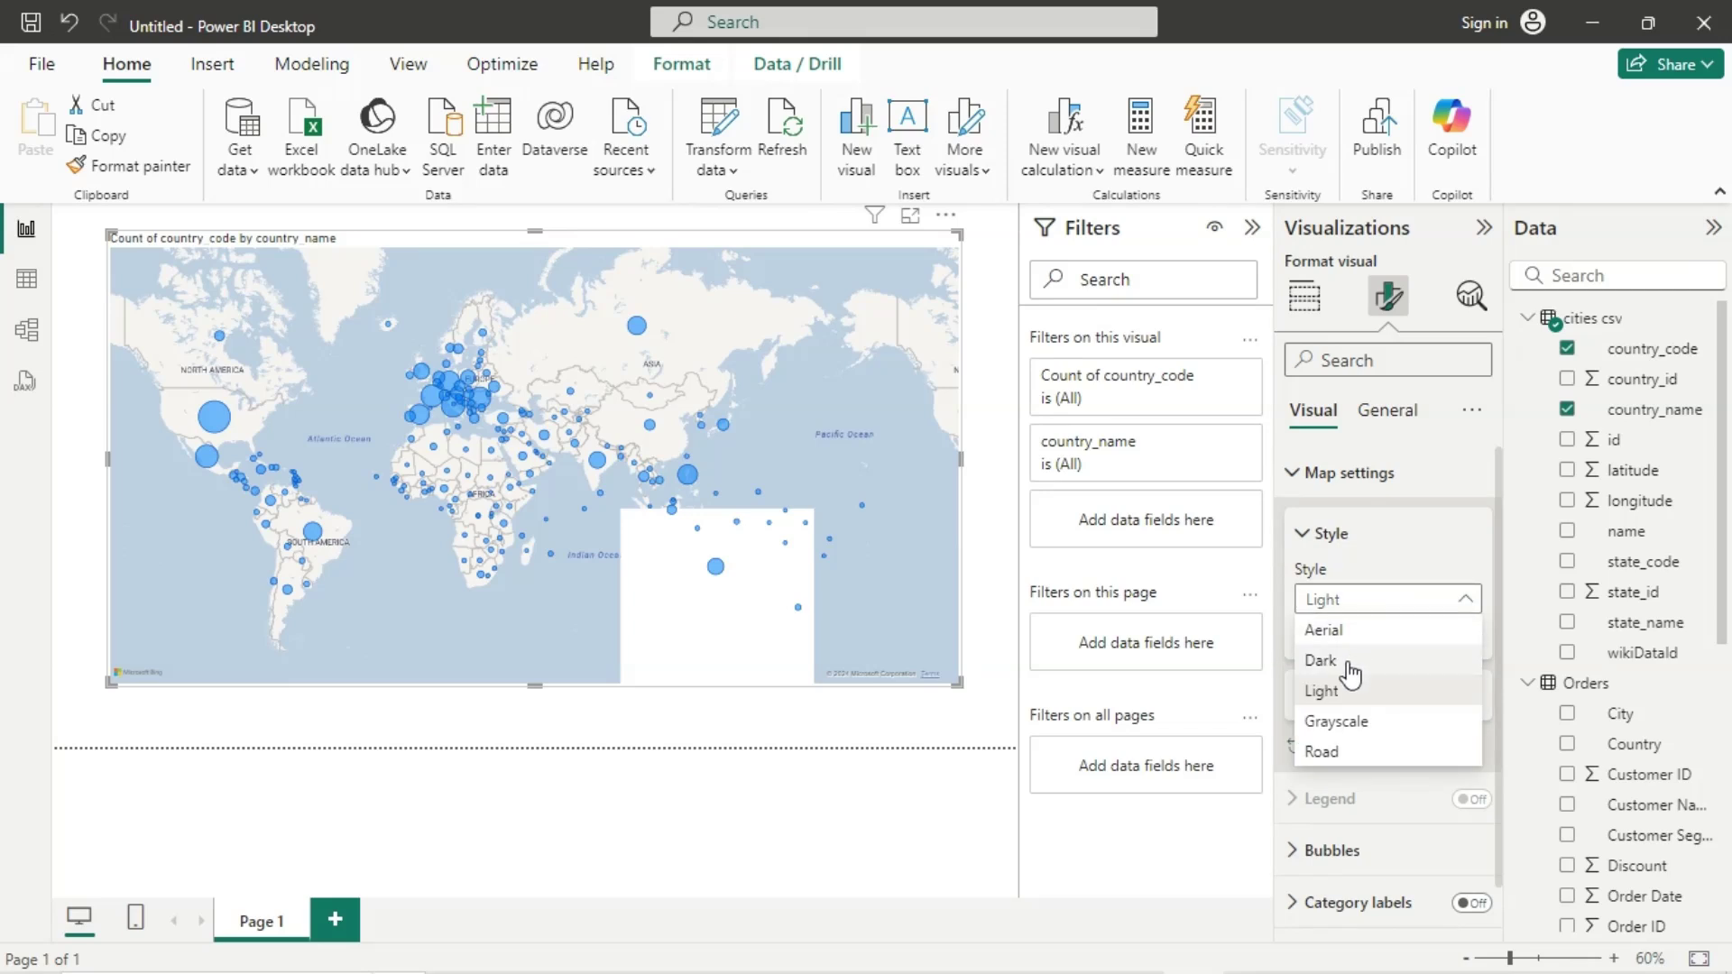
pyautogui.click(1336, 723)
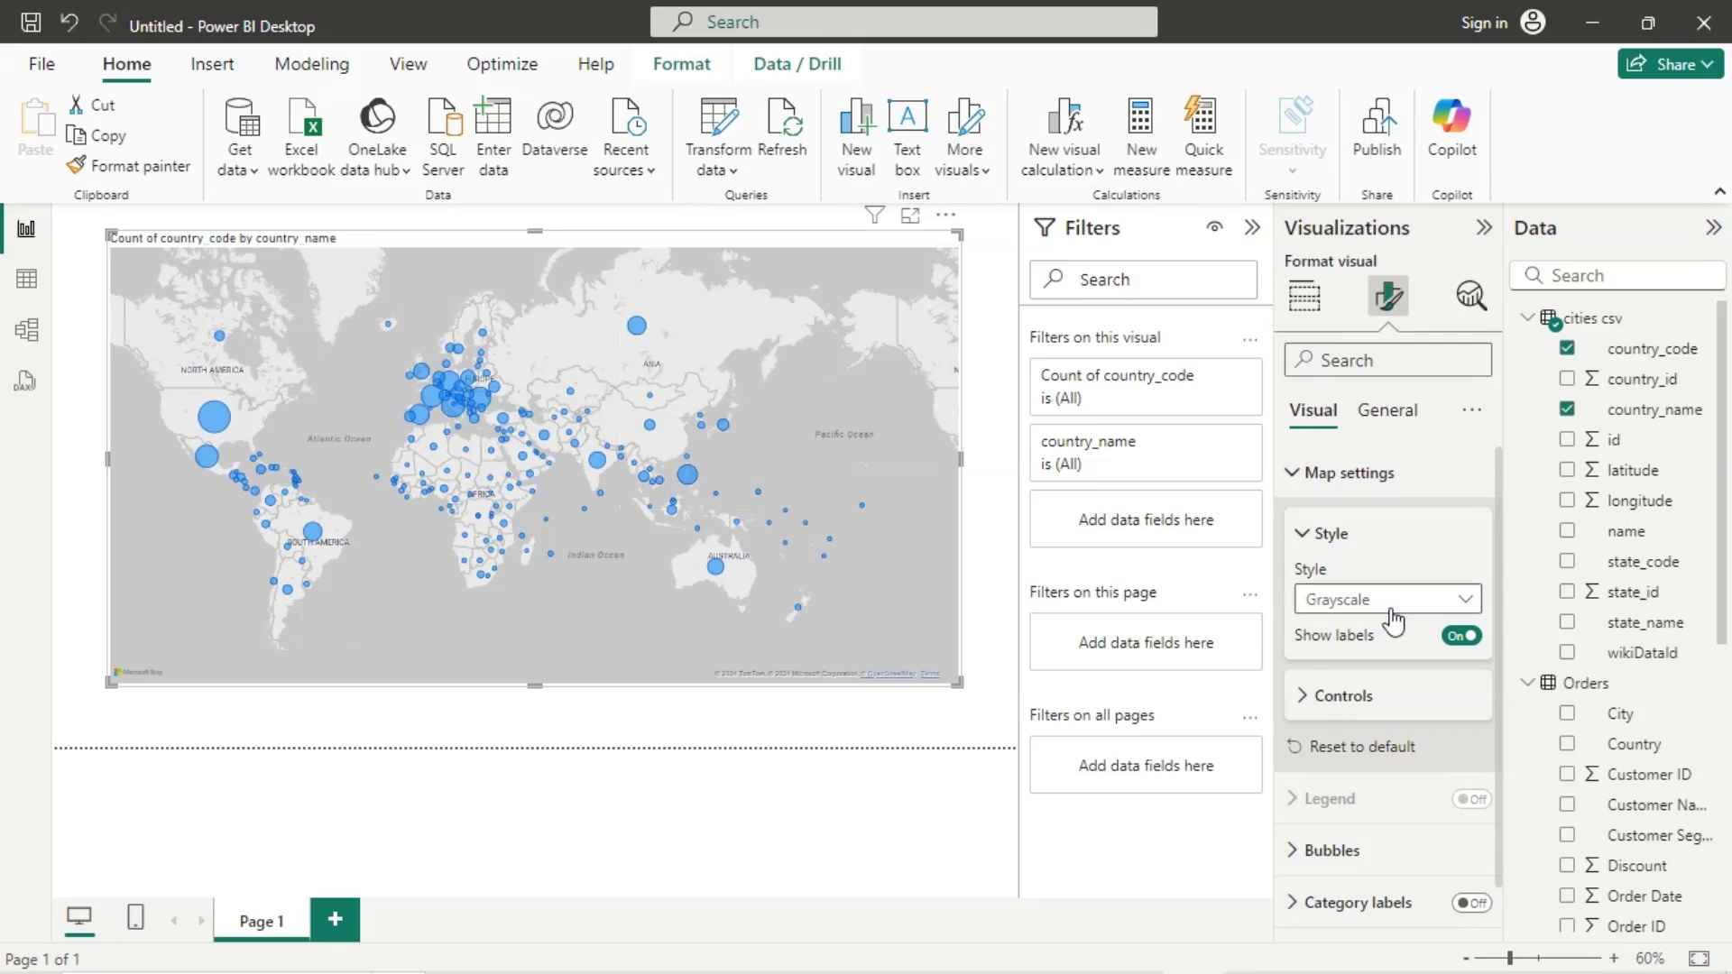
pyautogui.click(1394, 604)
pyautogui.click(1331, 754)
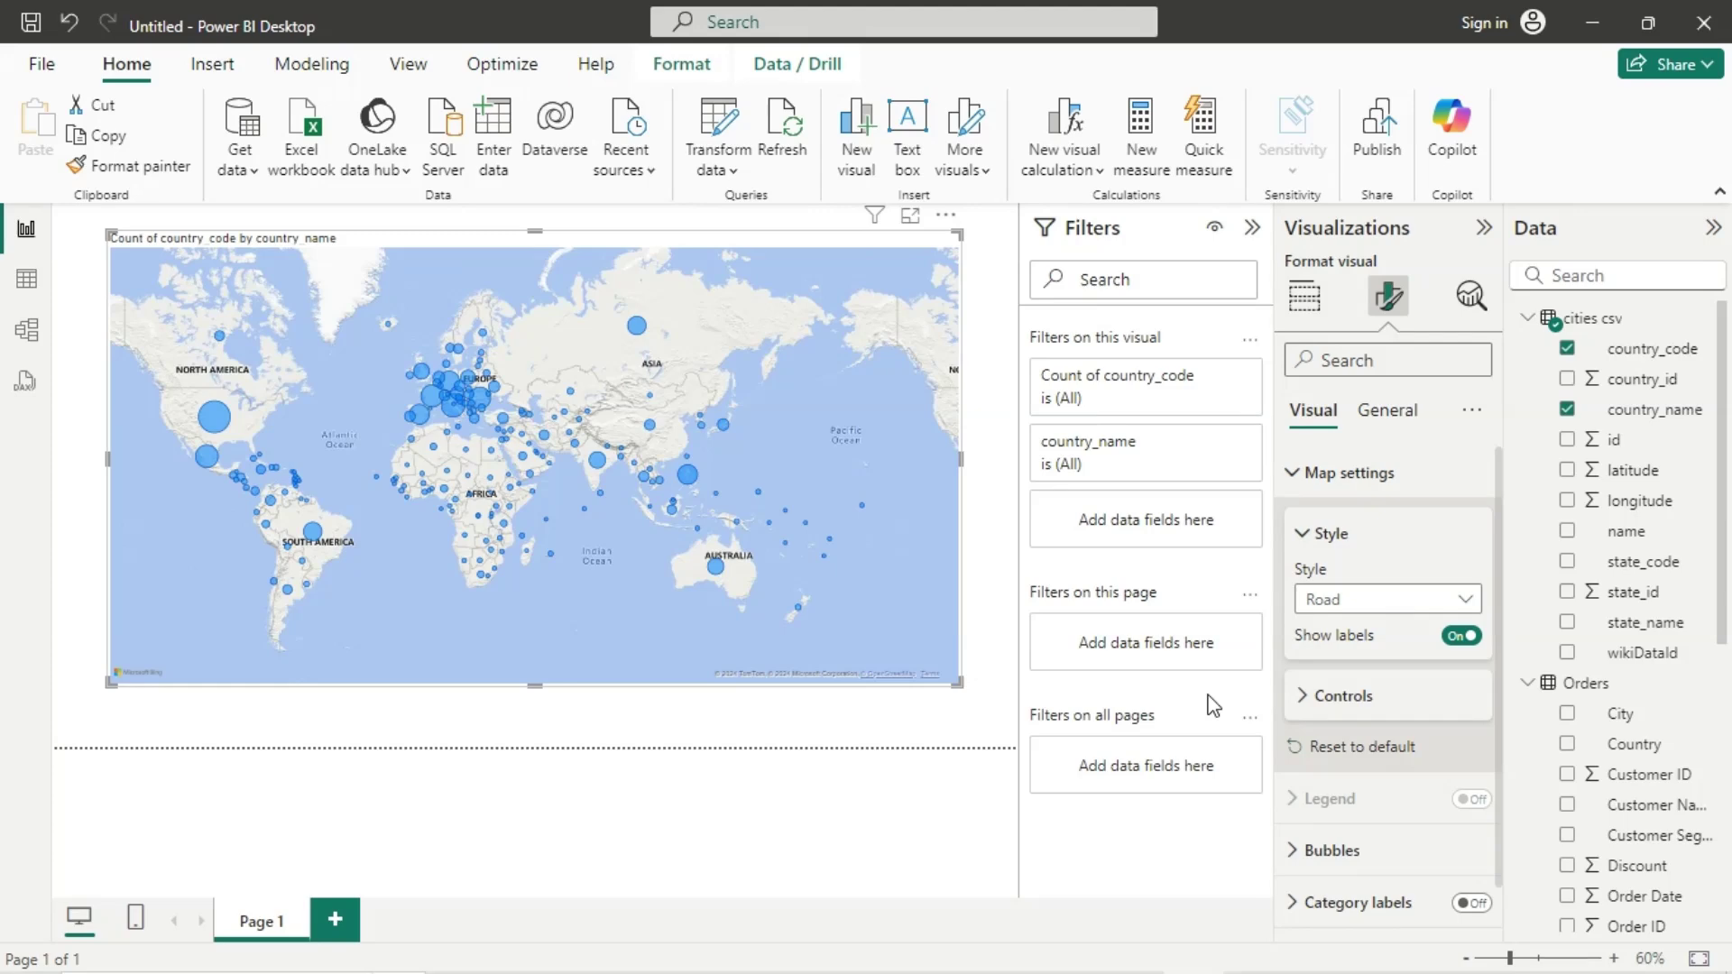
# Step: Apply the Dark style to the map, and switch its labels off and back on
pyautogui.click(1412, 603)
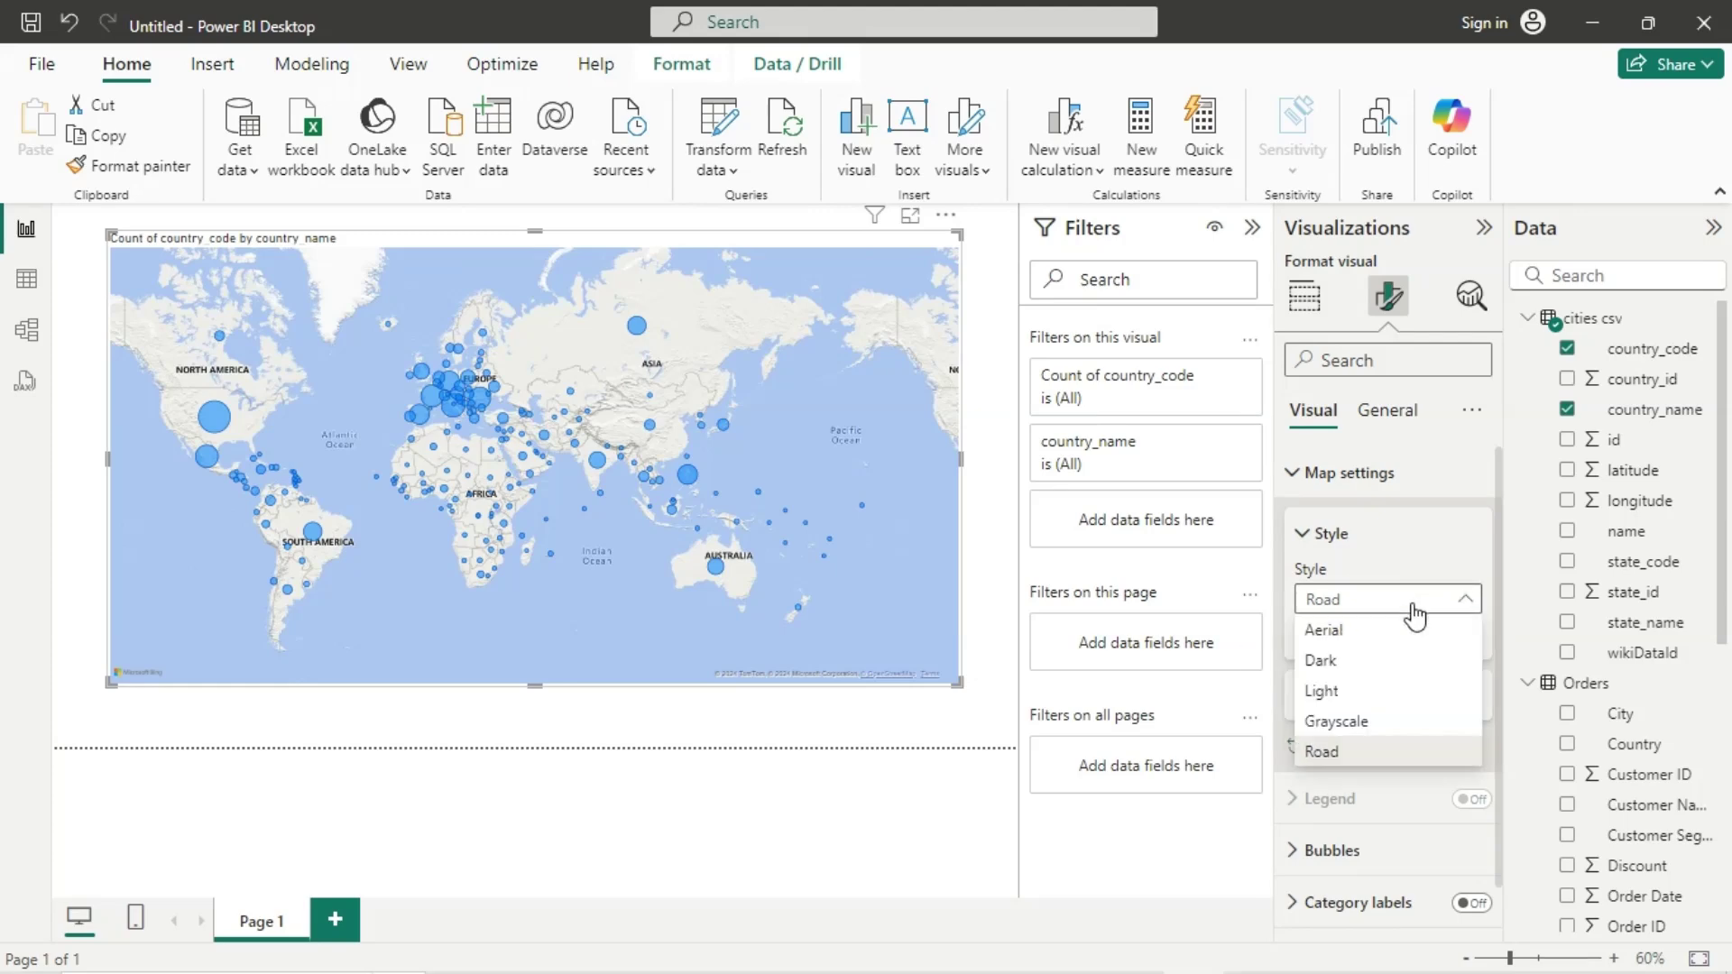
pyautogui.click(1348, 659)
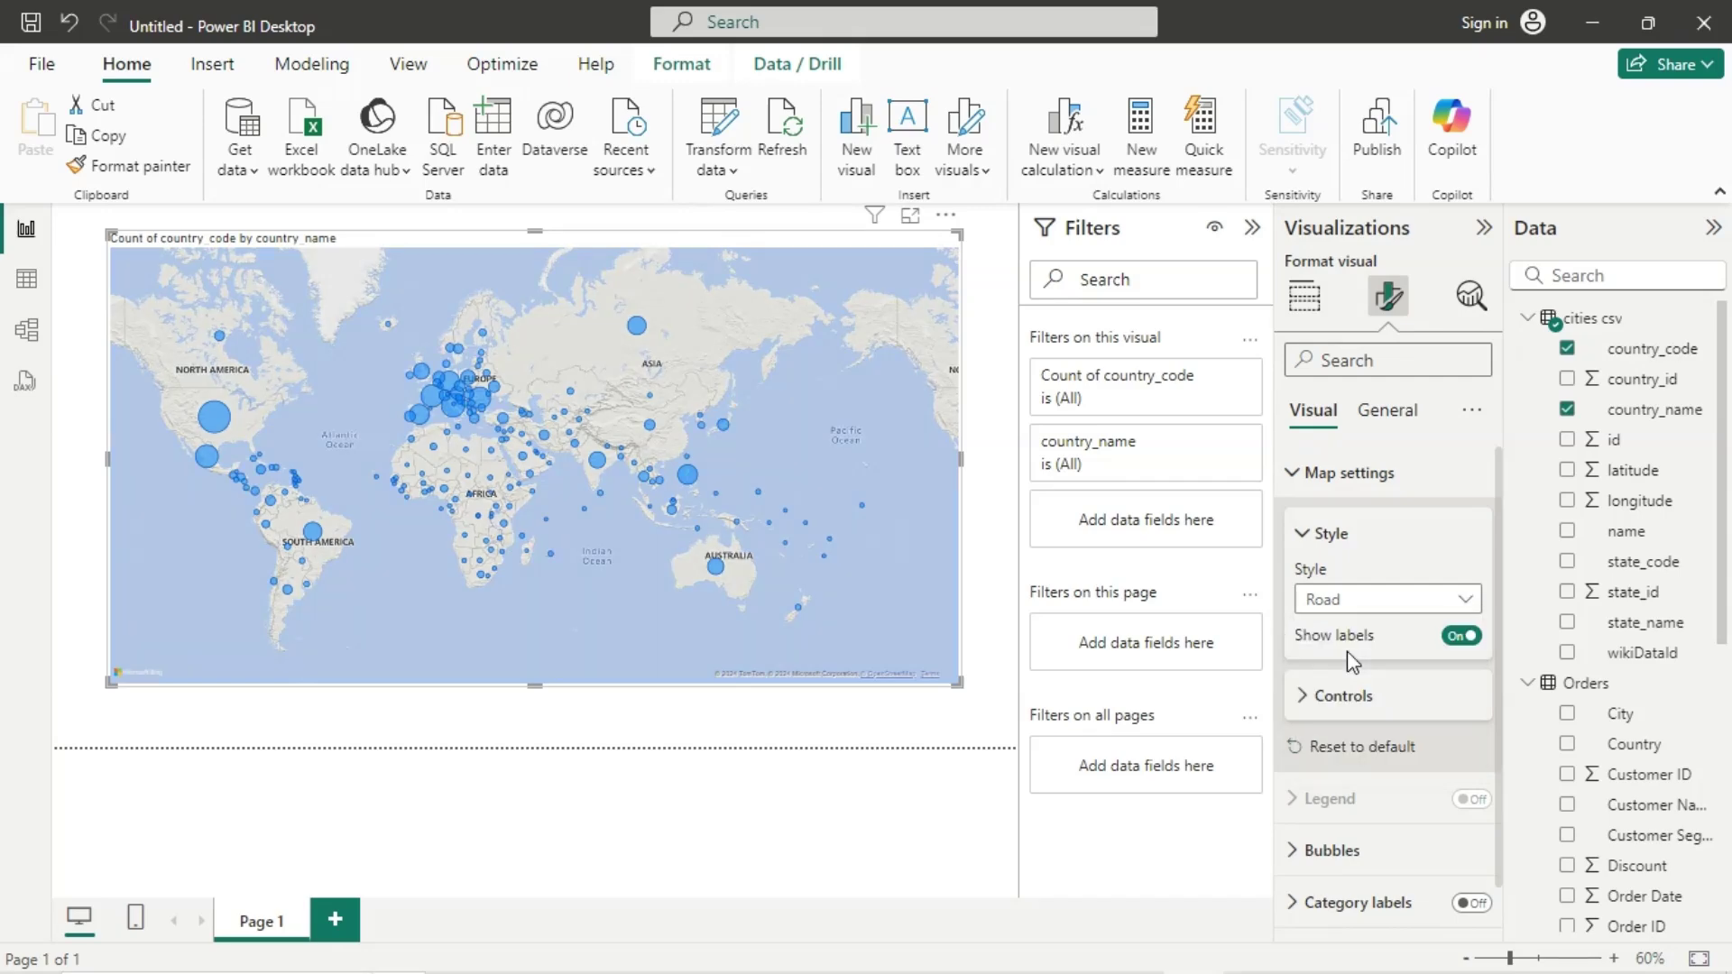
pyautogui.click(1343, 696)
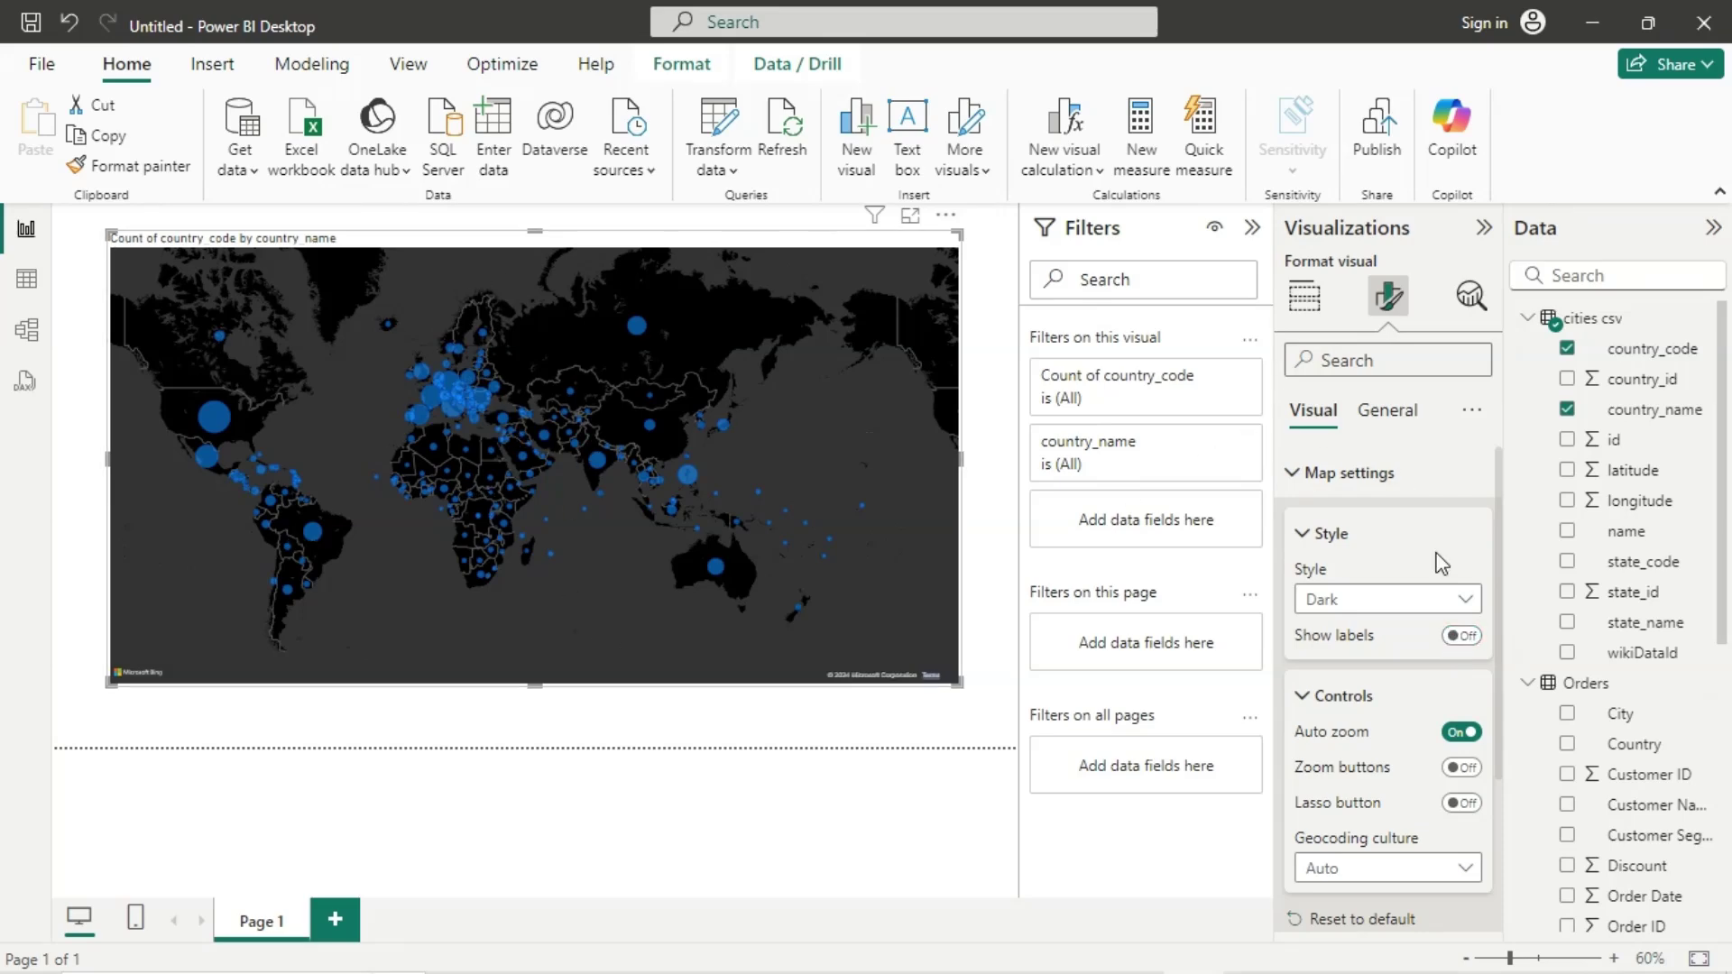
pyautogui.click(1462, 637)
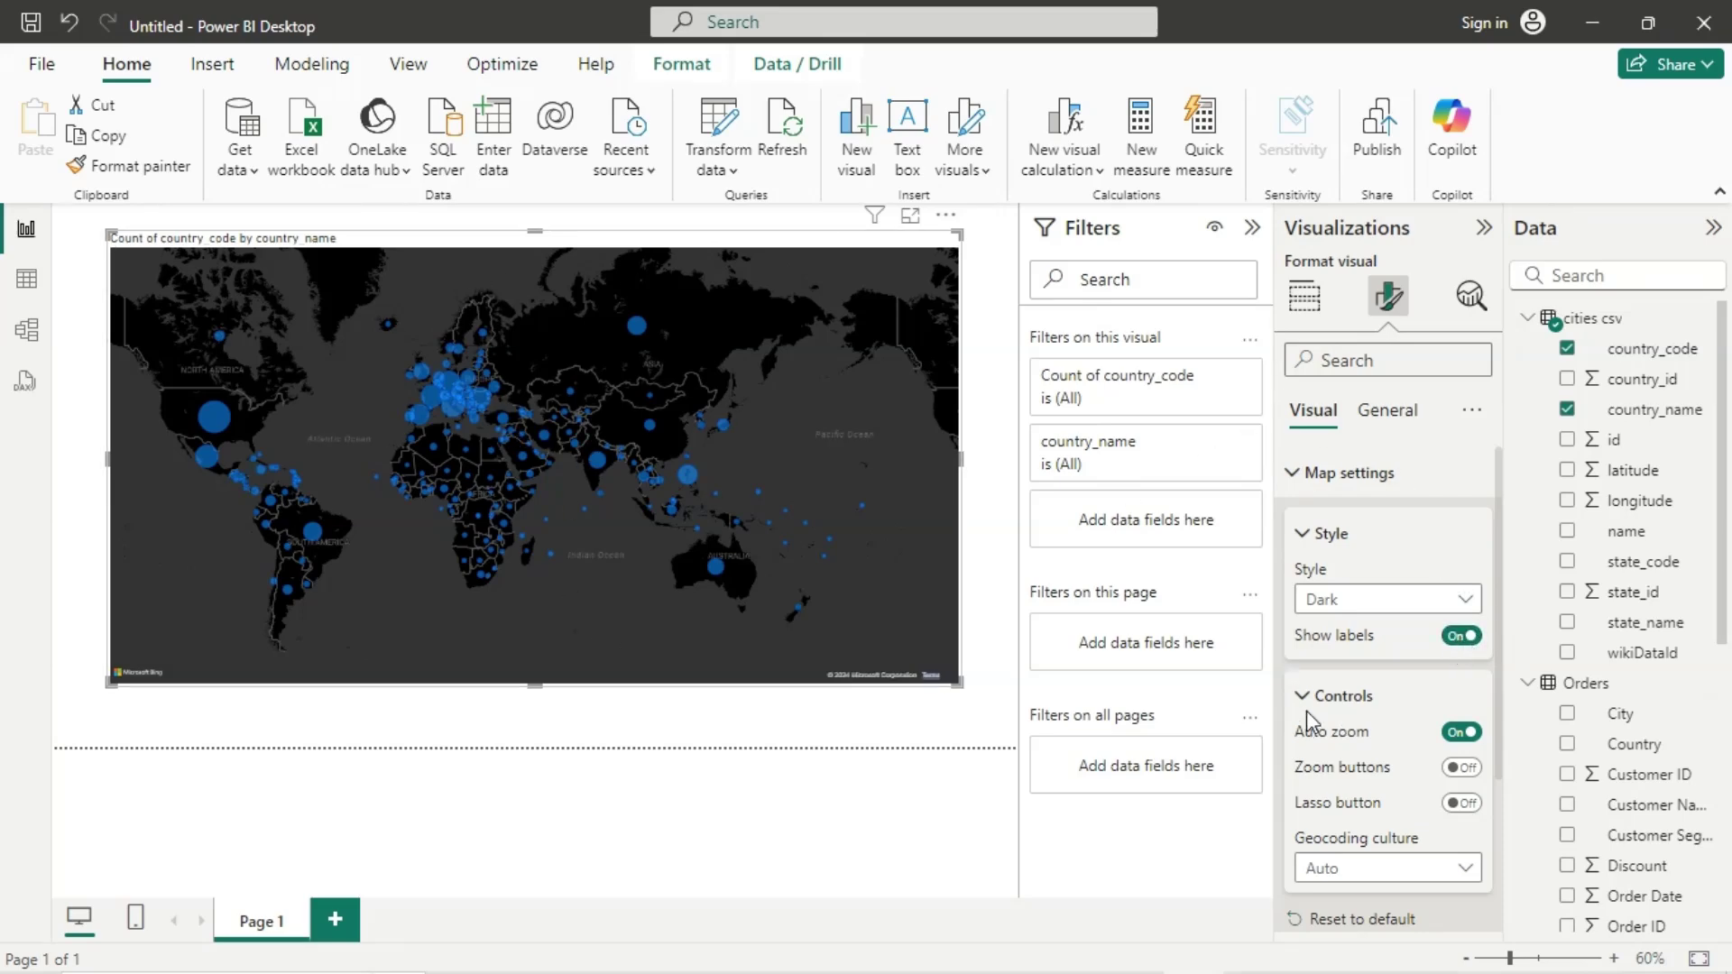
# Step: Enable the map's zoom buttons, try zooming in and out with them, and disable them again
pyautogui.click(1458, 769)
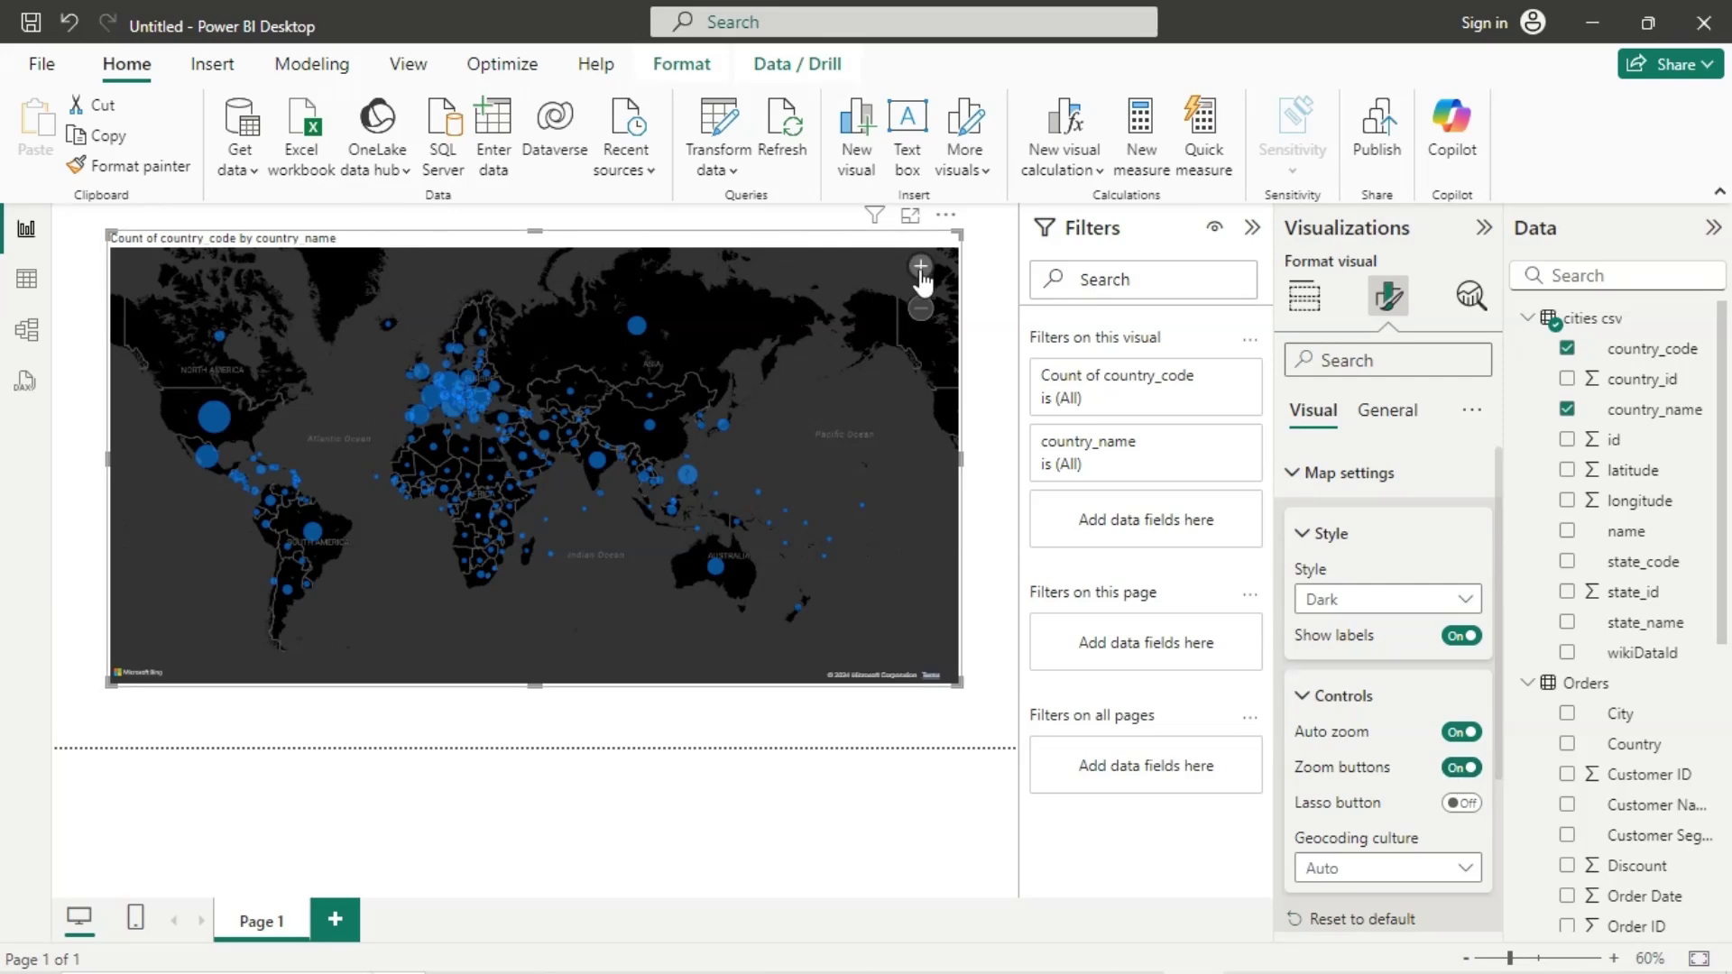
pyautogui.click(919, 265)
pyautogui.click(920, 265)
pyautogui.click(920, 265)
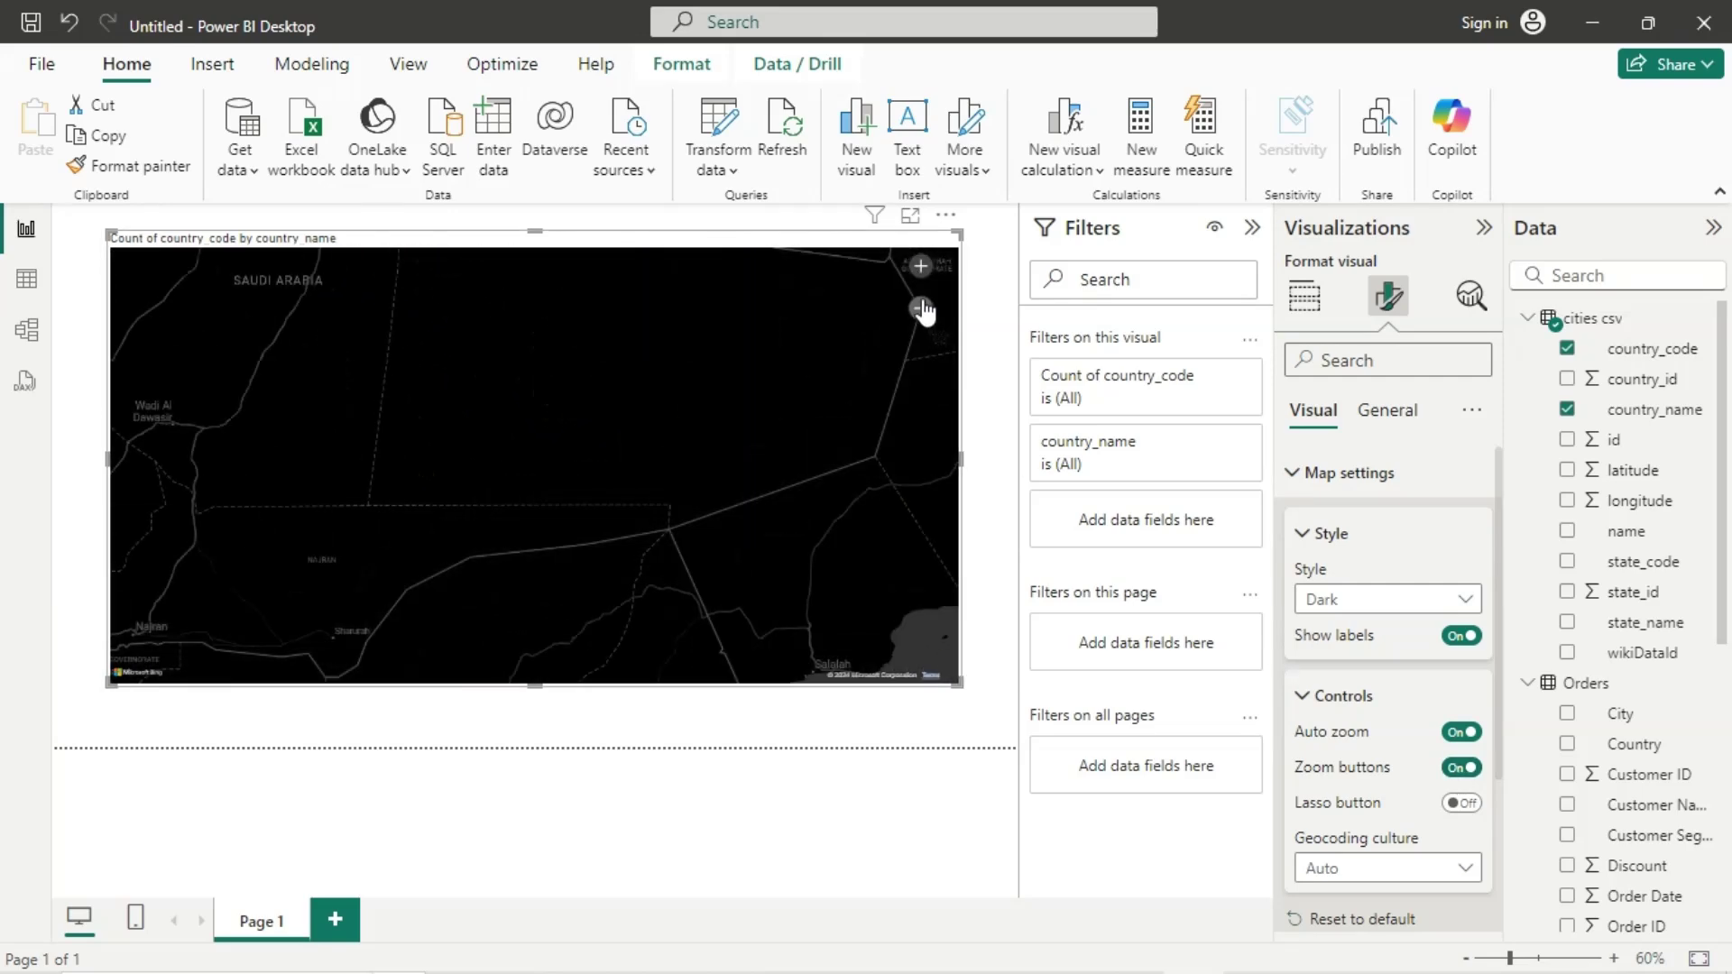
pyautogui.click(921, 309)
pyautogui.click(921, 310)
pyautogui.click(921, 309)
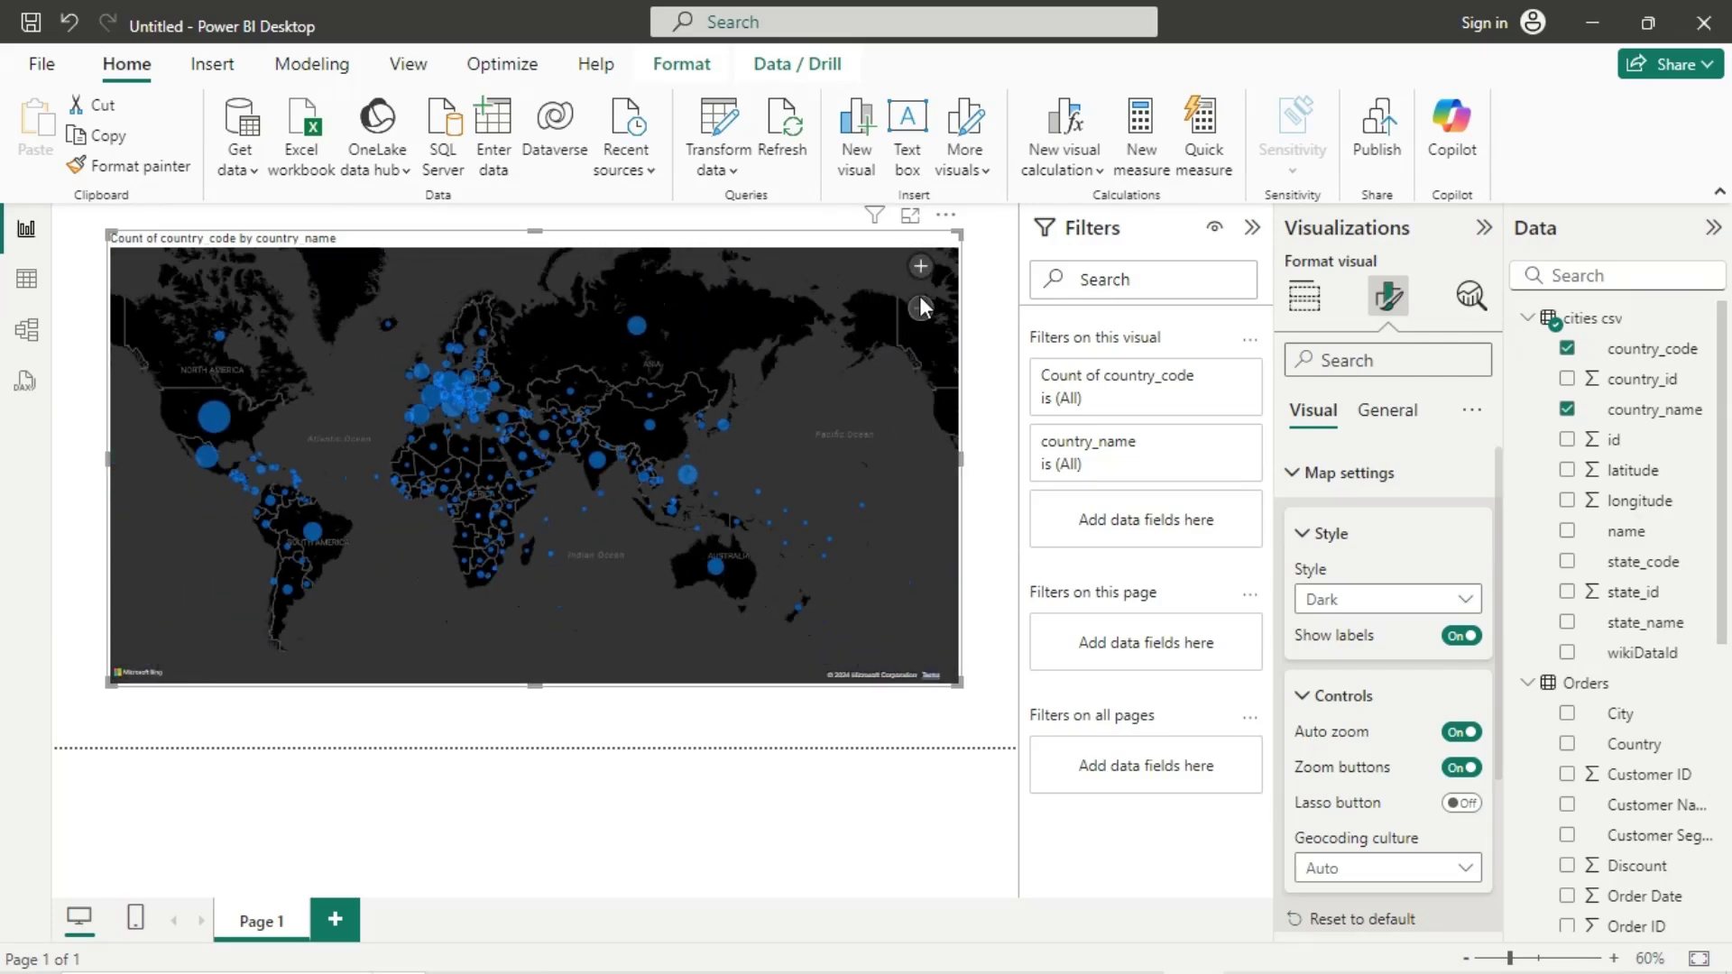
pyautogui.click(1449, 768)
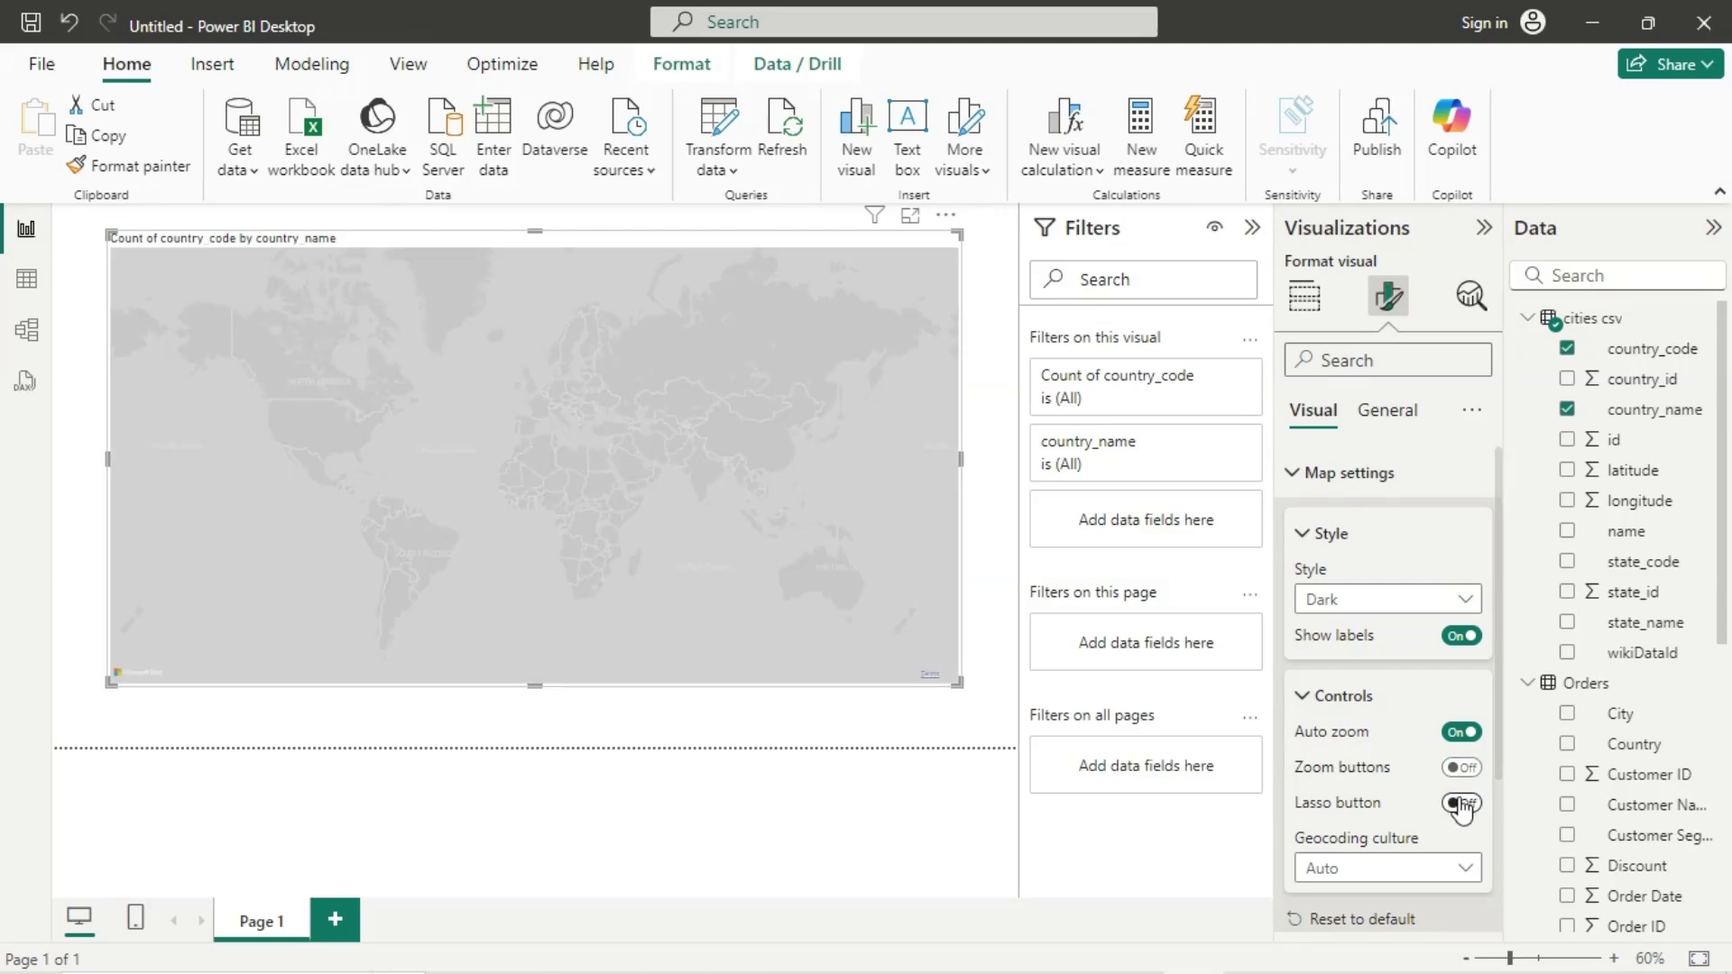
# Step: Enable the map's lasso button, and try selecting the bubbles around India and China, and Russia's bubble
pyautogui.click(1461, 803)
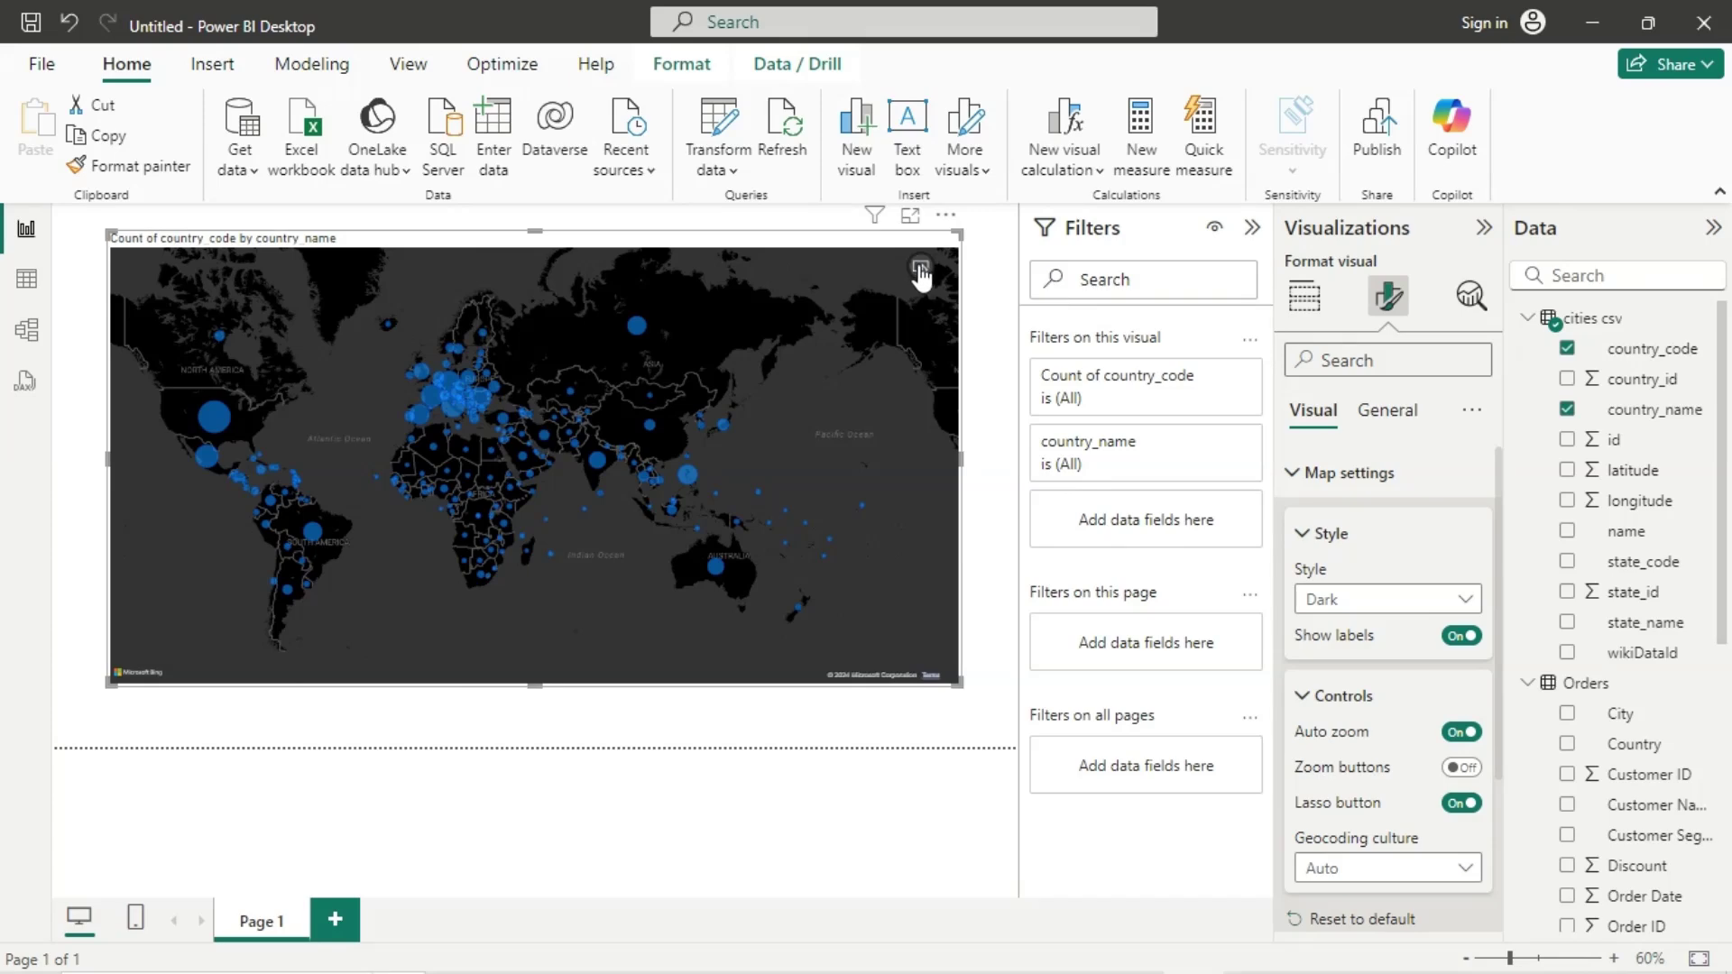
pyautogui.moveTo(557, 401)
pyautogui.mouseDown()
pyautogui.moveTo(591, 431)
pyautogui.moveTo(579, 438)
pyautogui.moveTo(622, 427)
pyautogui.moveTo(652, 468)
pyautogui.mouseUp()
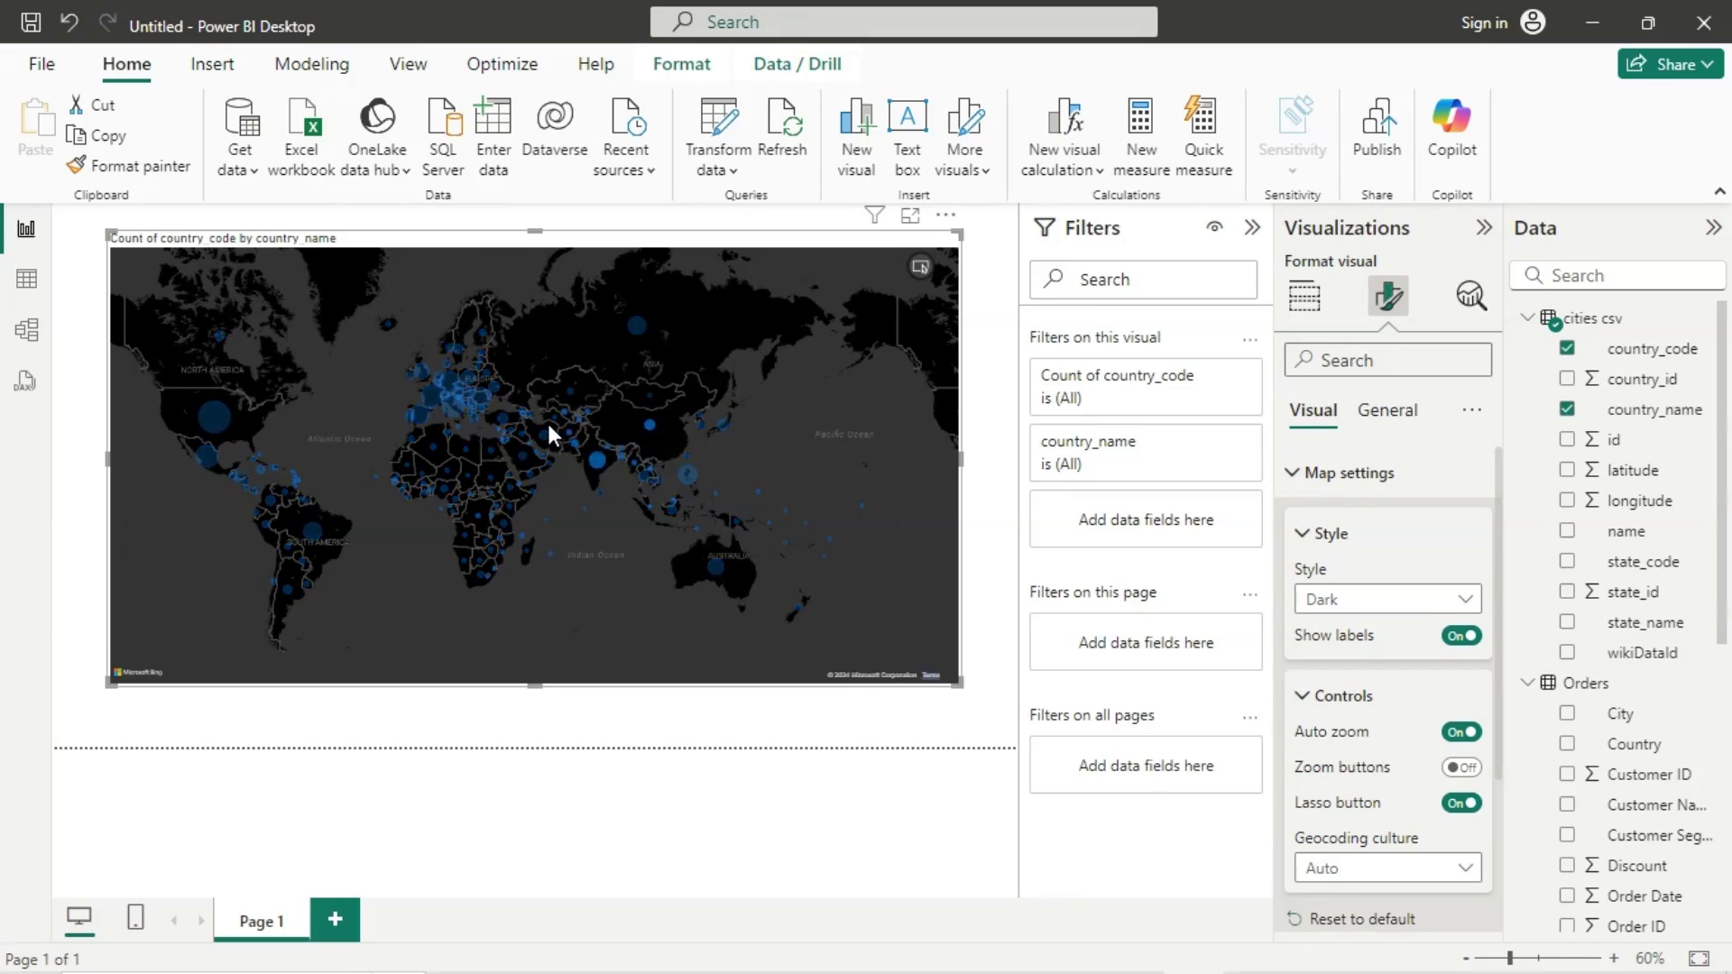
pyautogui.moveTo(546, 419); pyautogui.dragTo(570, 390)
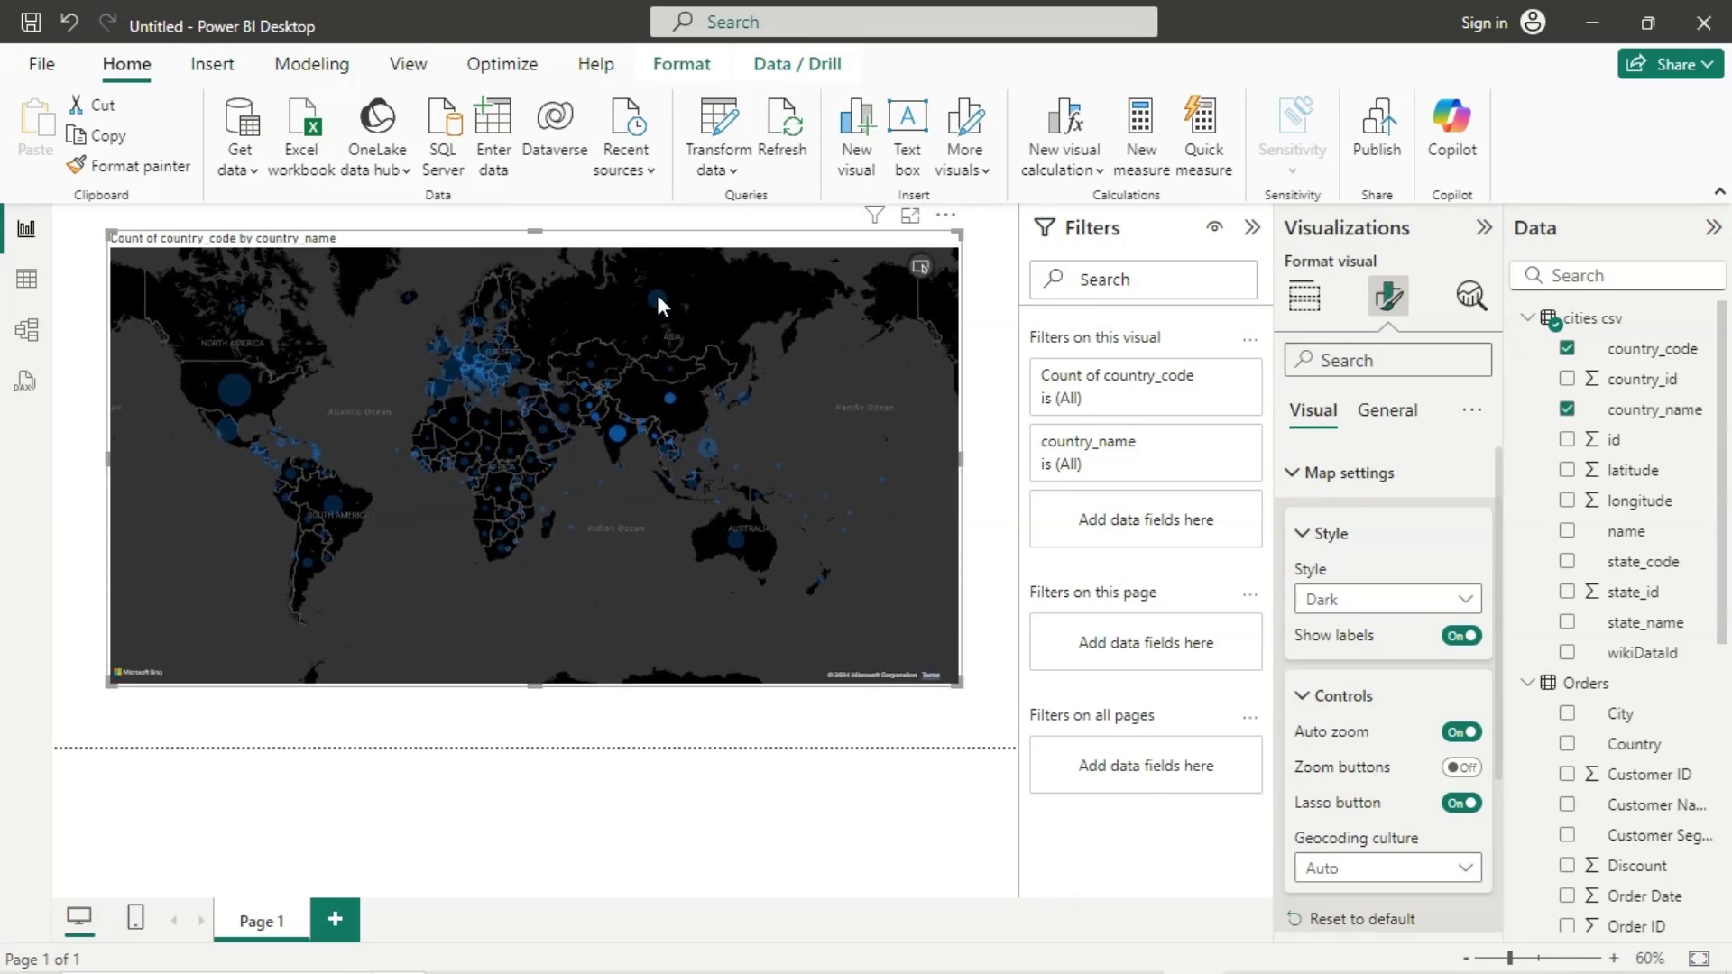
pyautogui.moveTo(663, 298); pyautogui.dragTo(684, 299)
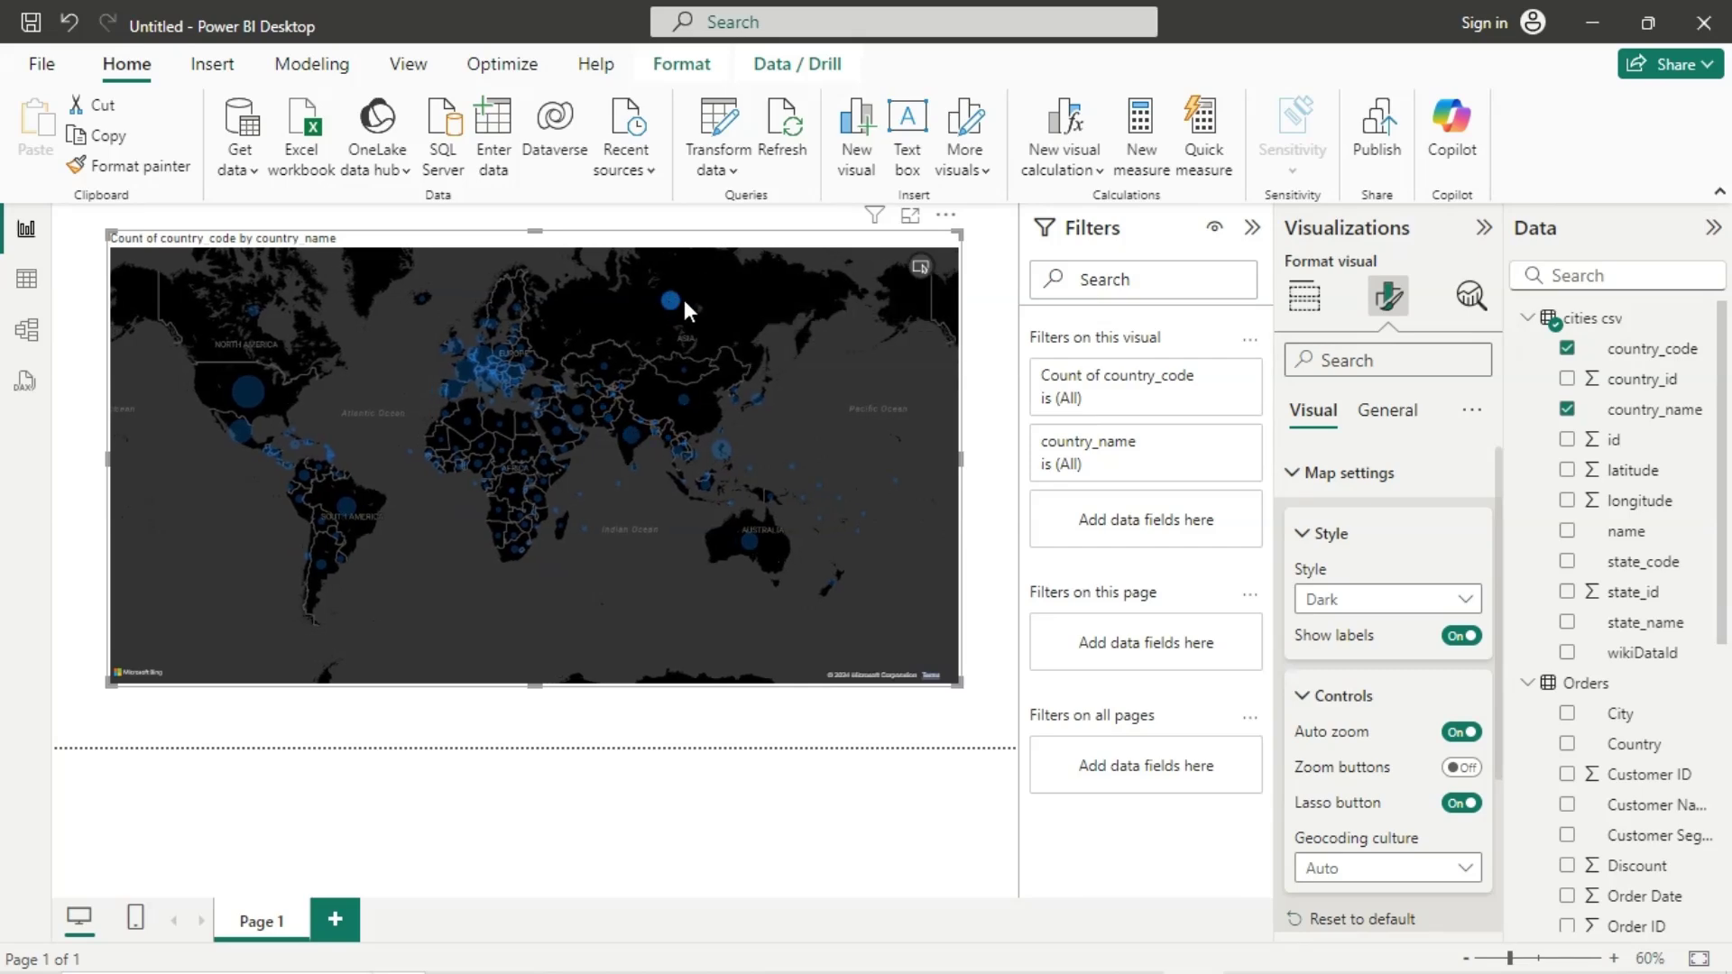
# Step: Select Russia's bubble with a lasso drawn around it, and disable the map's lasso button
pyautogui.click(918, 269)
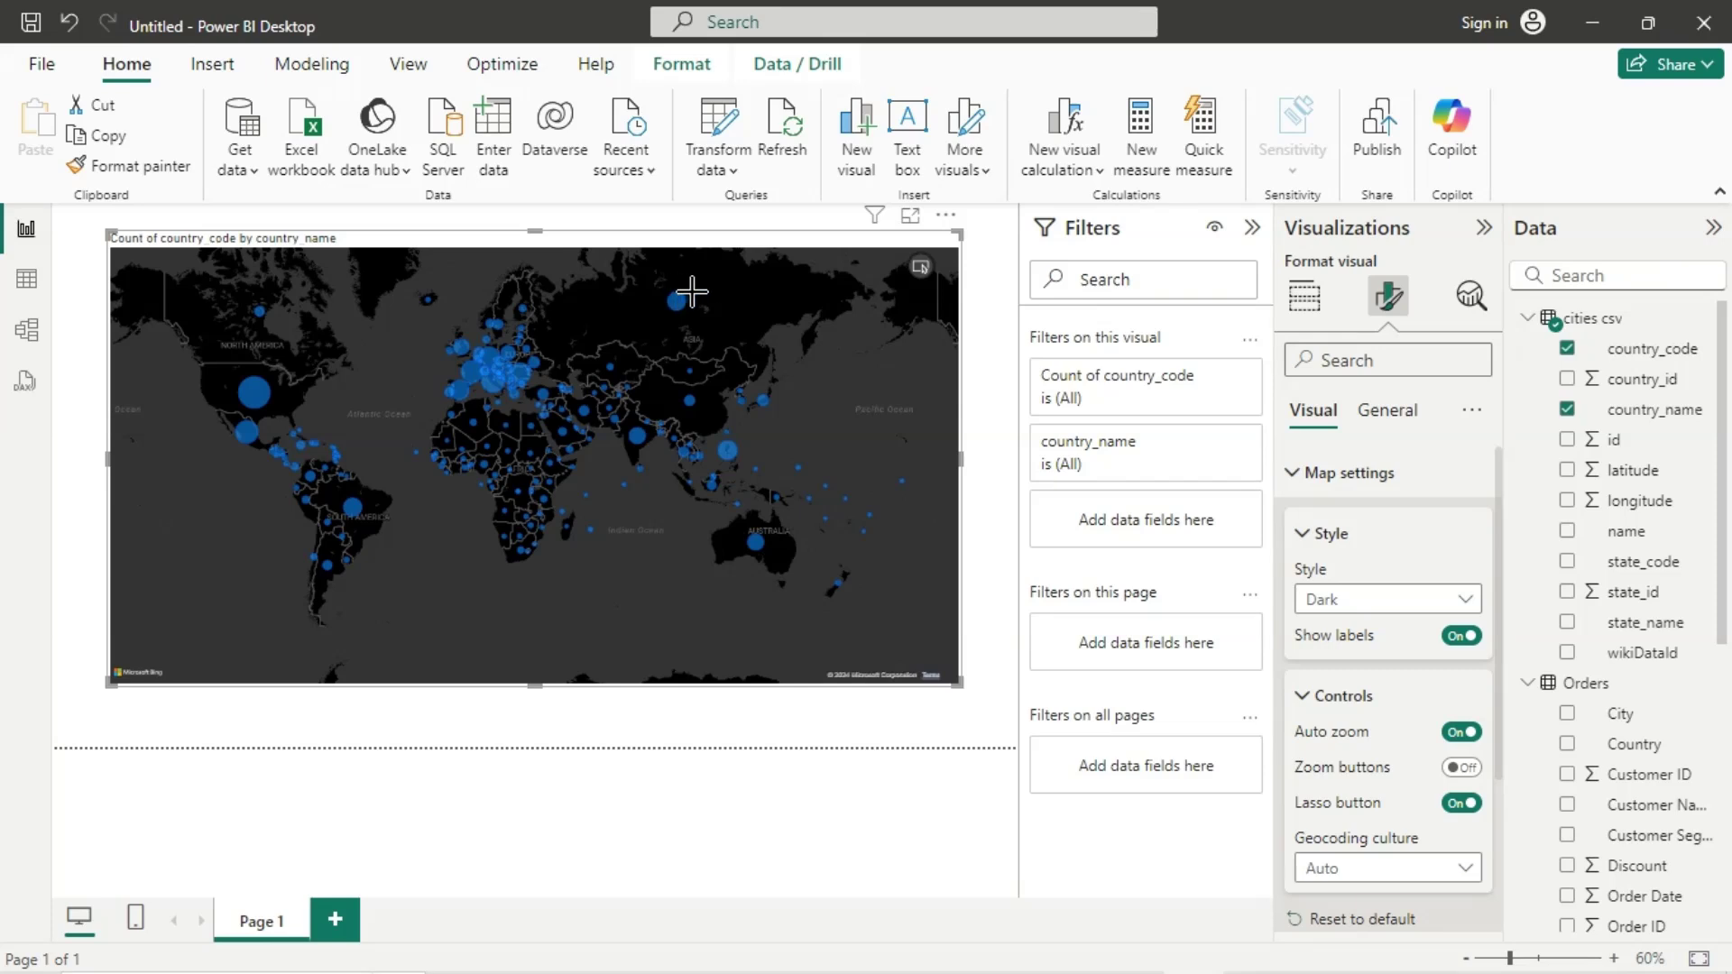
pyautogui.moveTo(691, 291)
pyautogui.mouseDown()
pyautogui.moveTo(726, 325)
pyautogui.moveTo(852, 366)
pyautogui.moveTo(843, 355)
pyautogui.mouseUp()
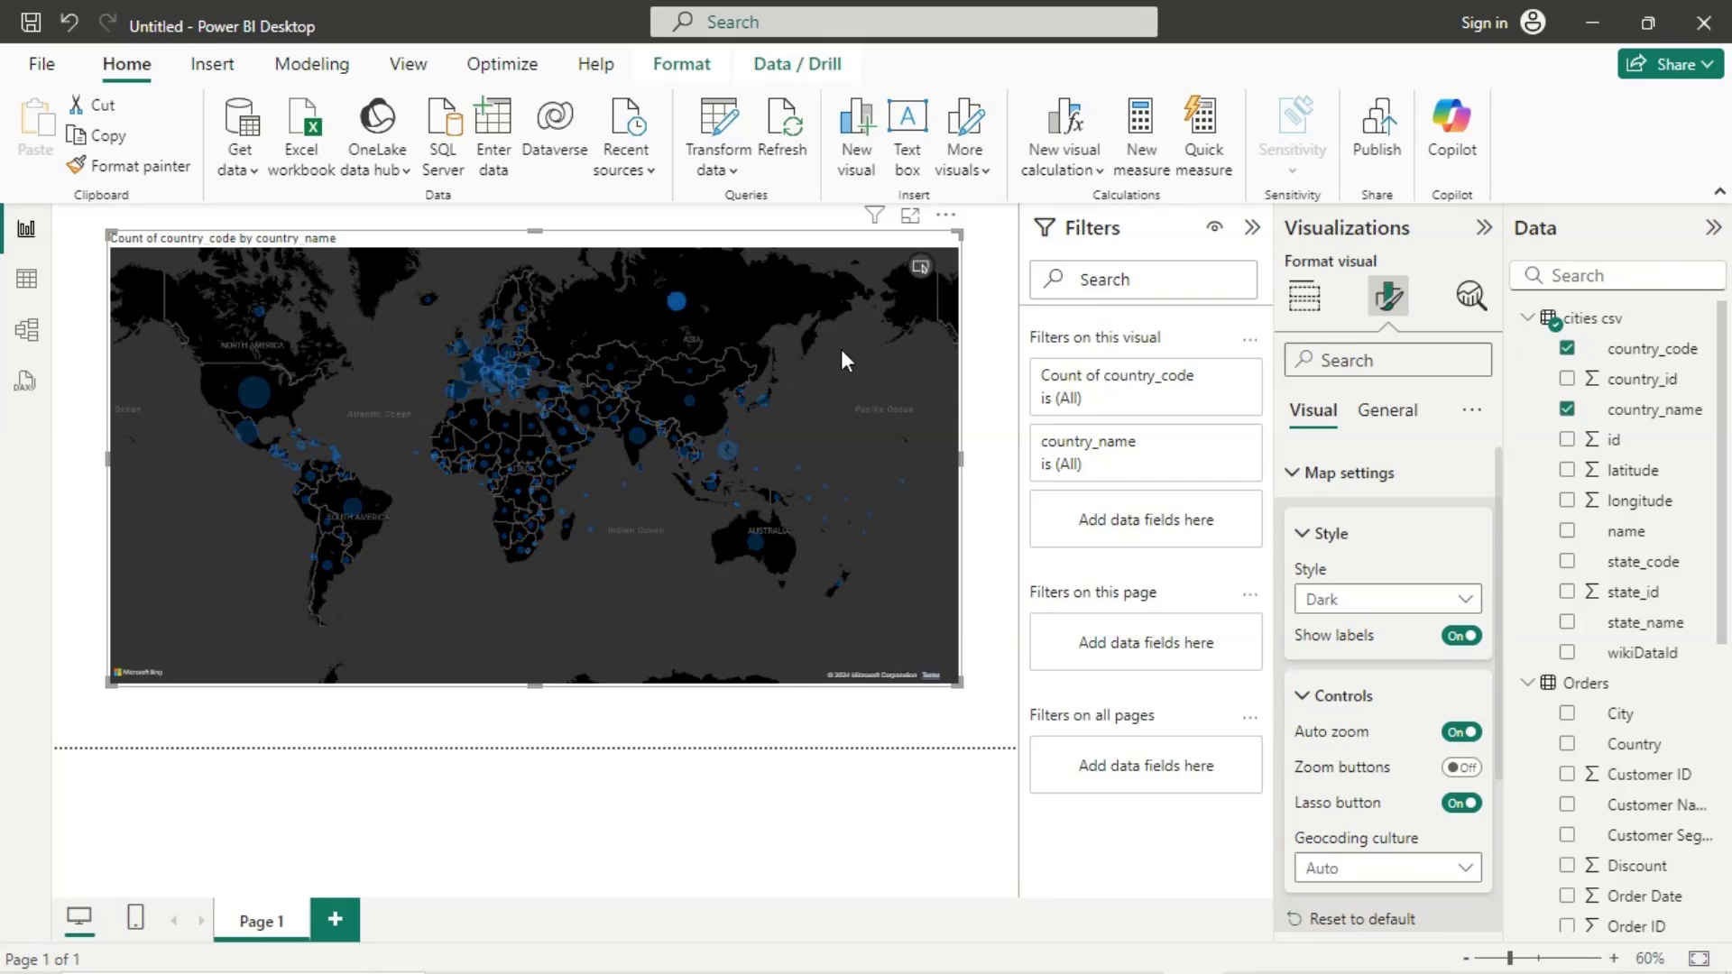
pyautogui.click(647, 543)
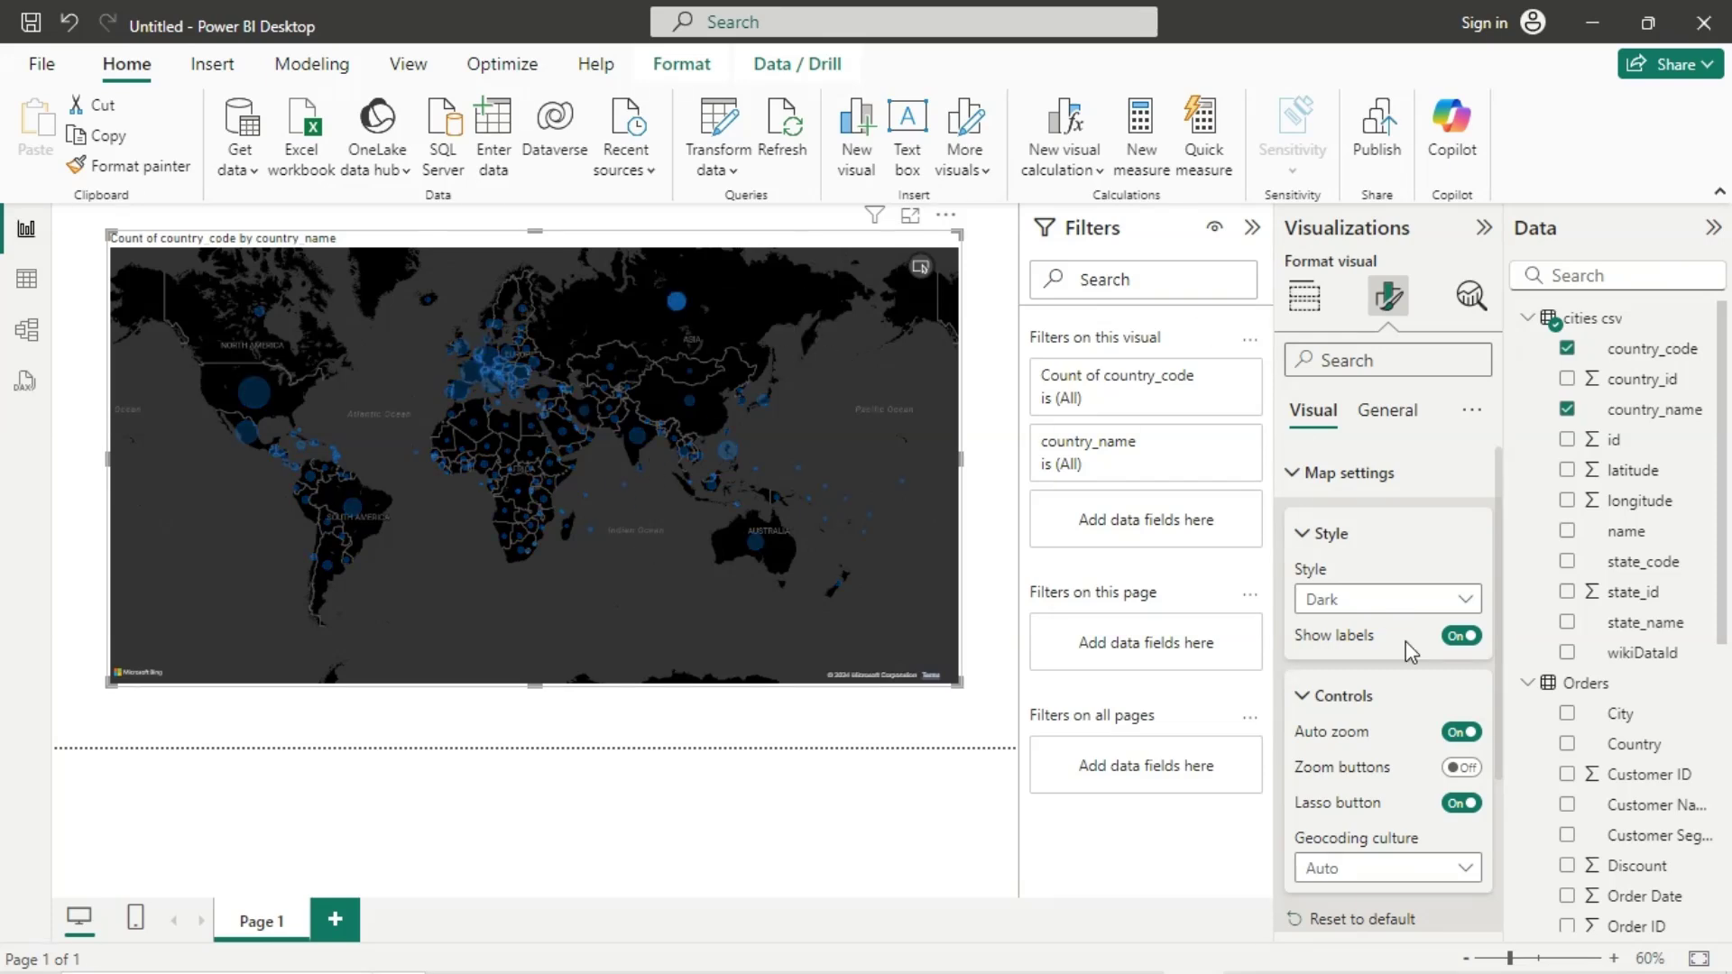
pyautogui.click(1462, 804)
# Step: Try the de-de geocoding culture for the map, and reset the map settings to their defaults
pyautogui.scroll(-2, 1356, 815)
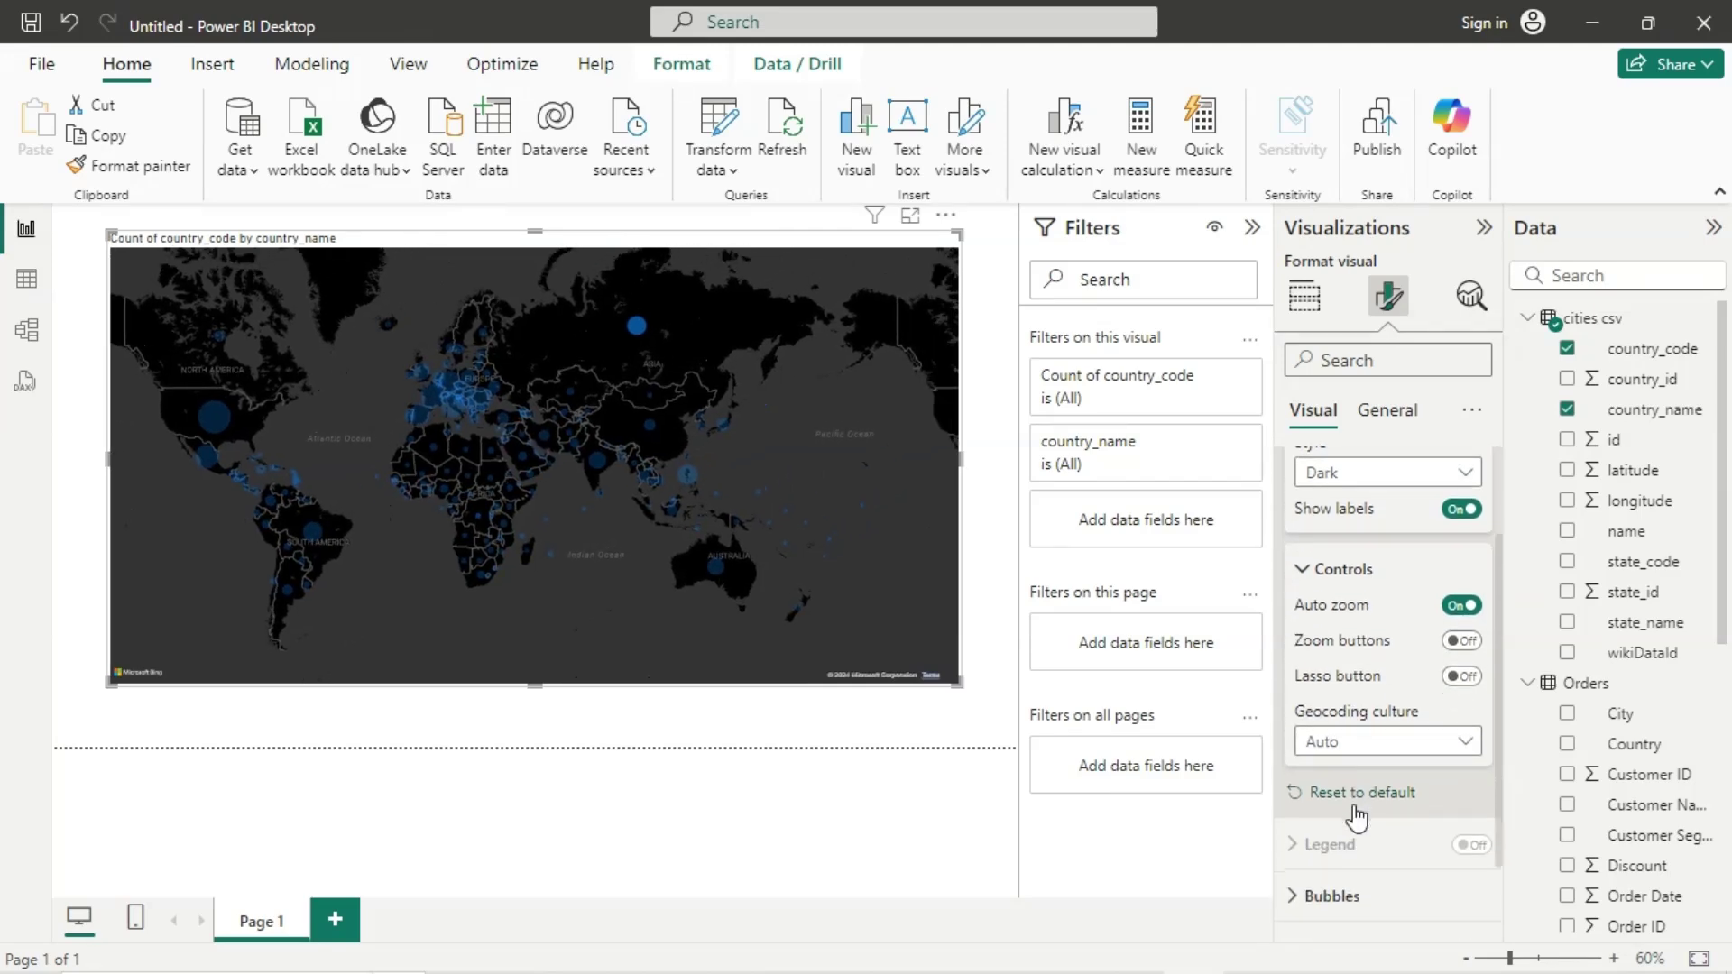
pyautogui.click(1354, 740)
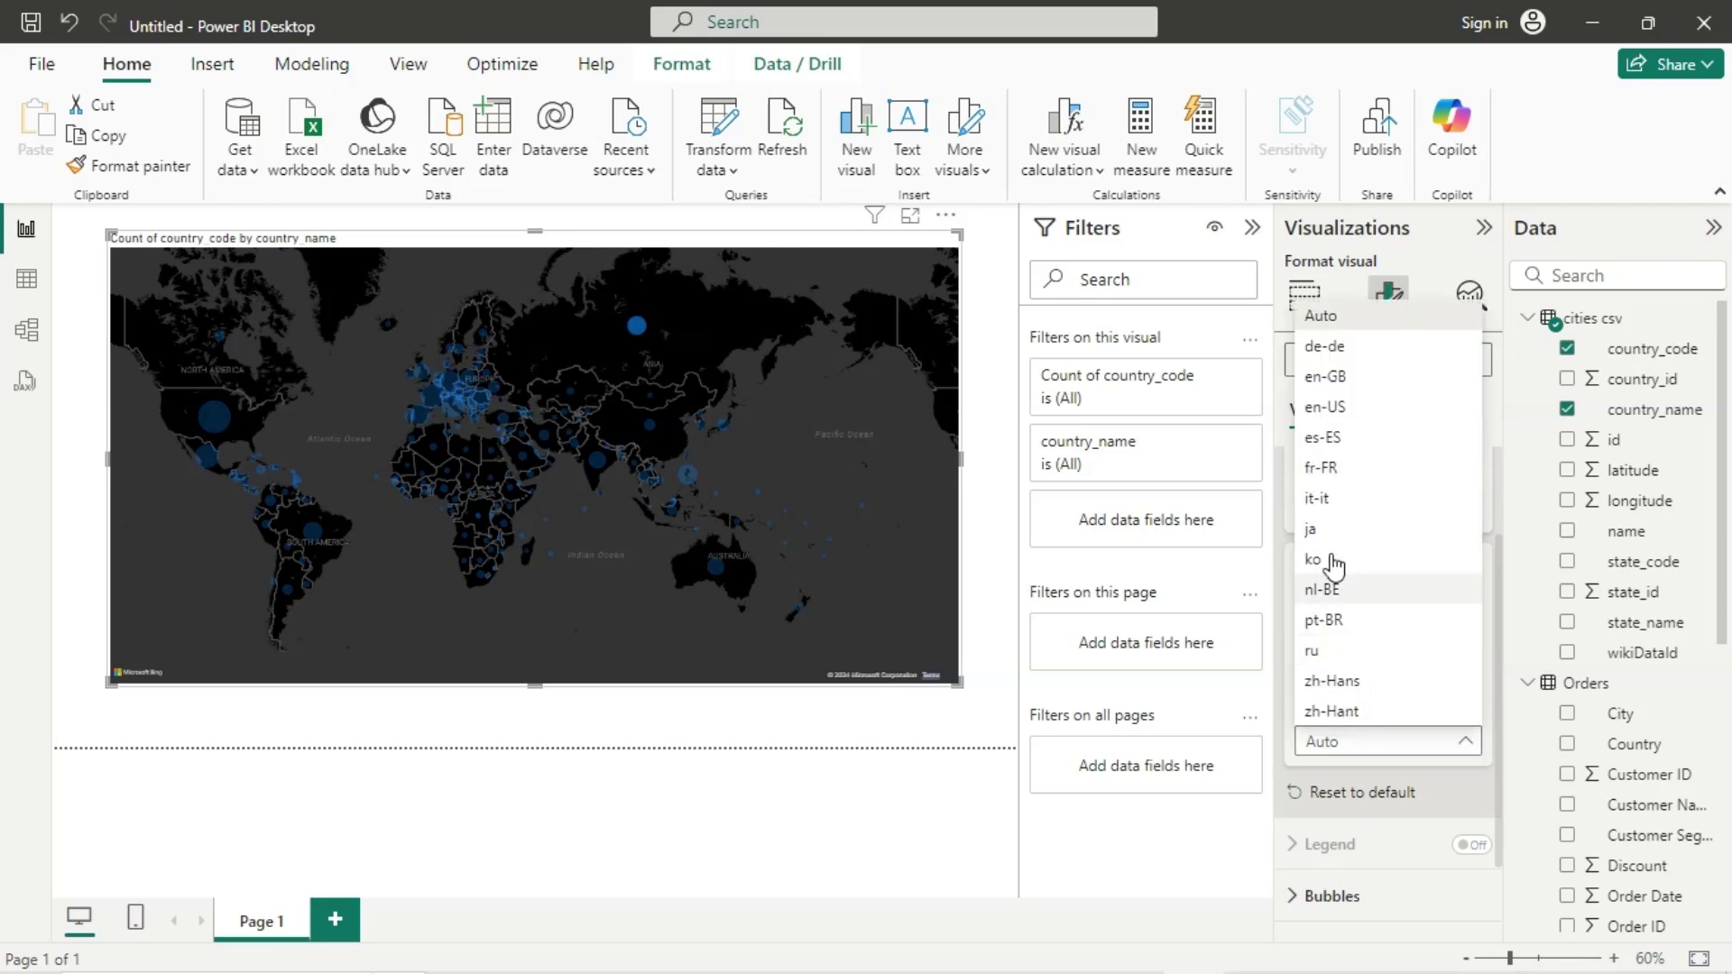
pyautogui.click(1324, 349)
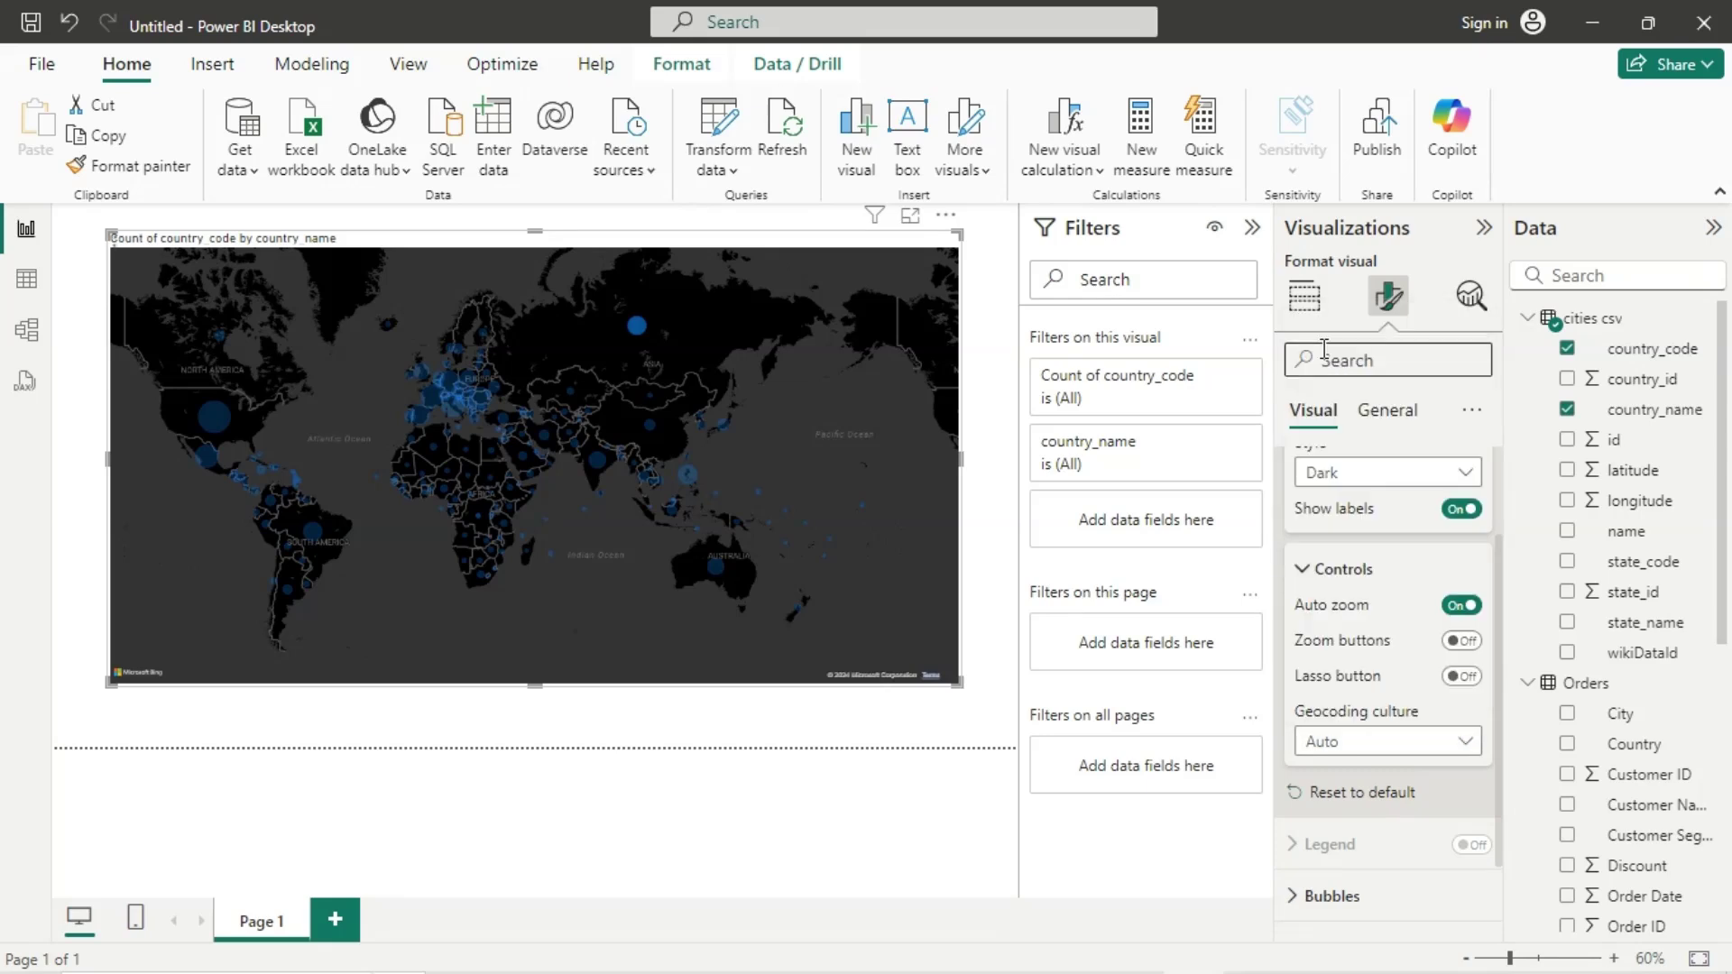
pyautogui.click(1397, 749)
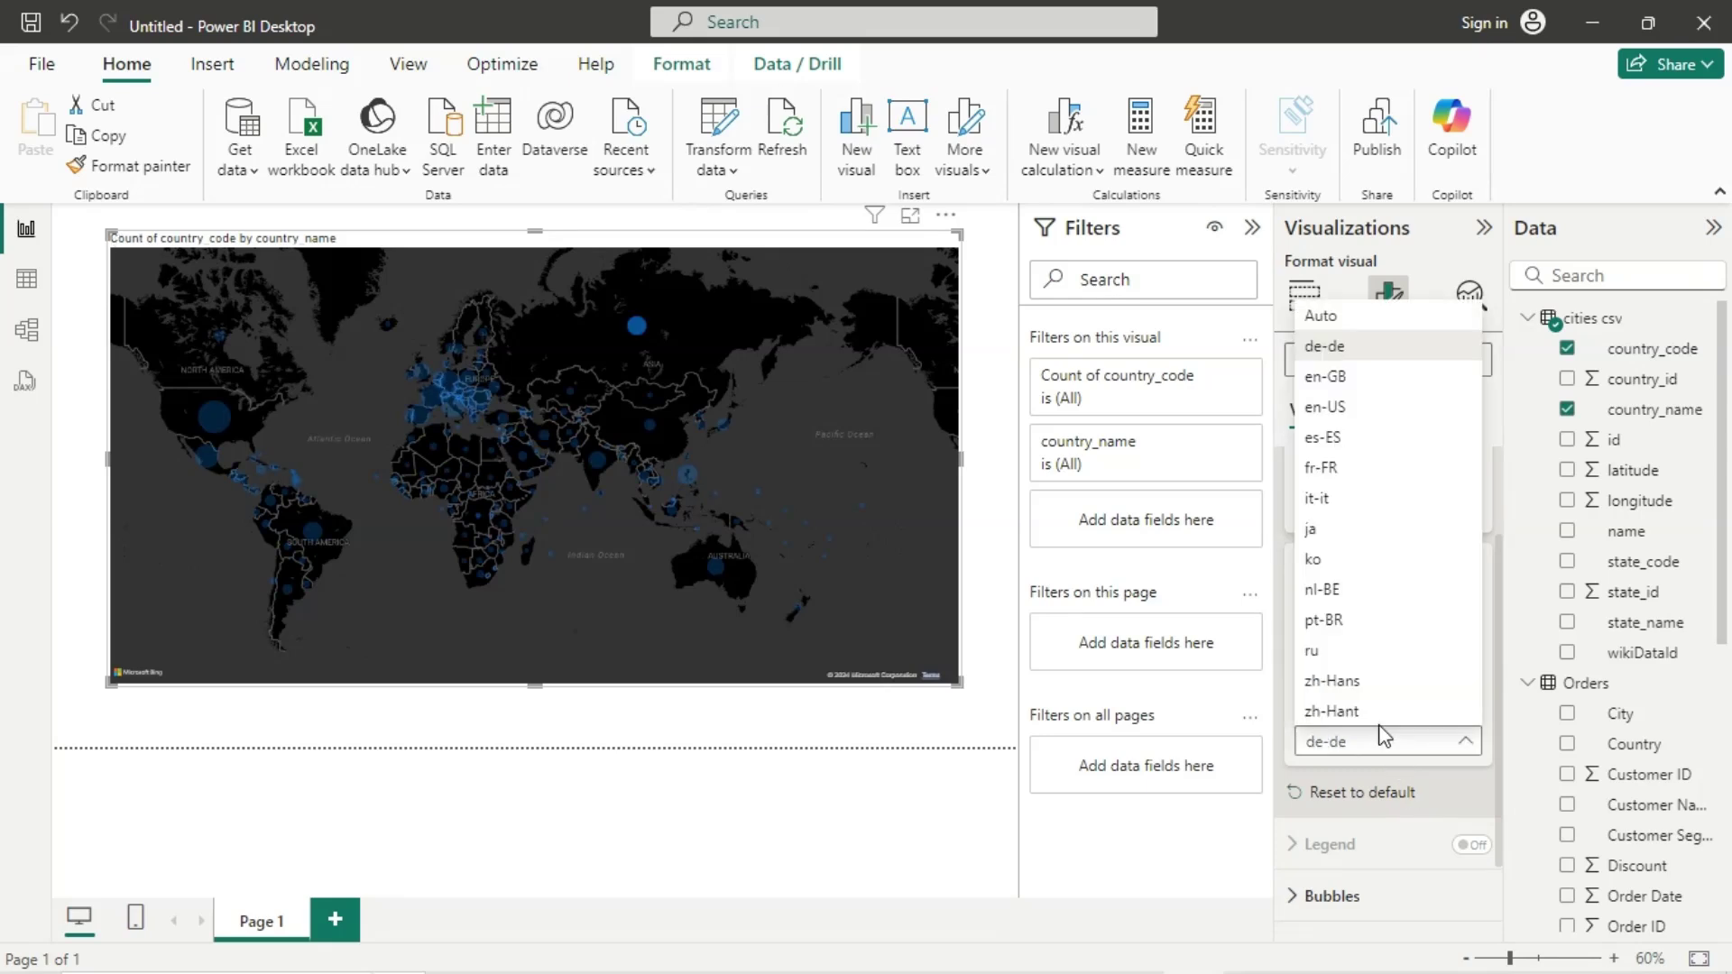
pyautogui.click(1376, 804)
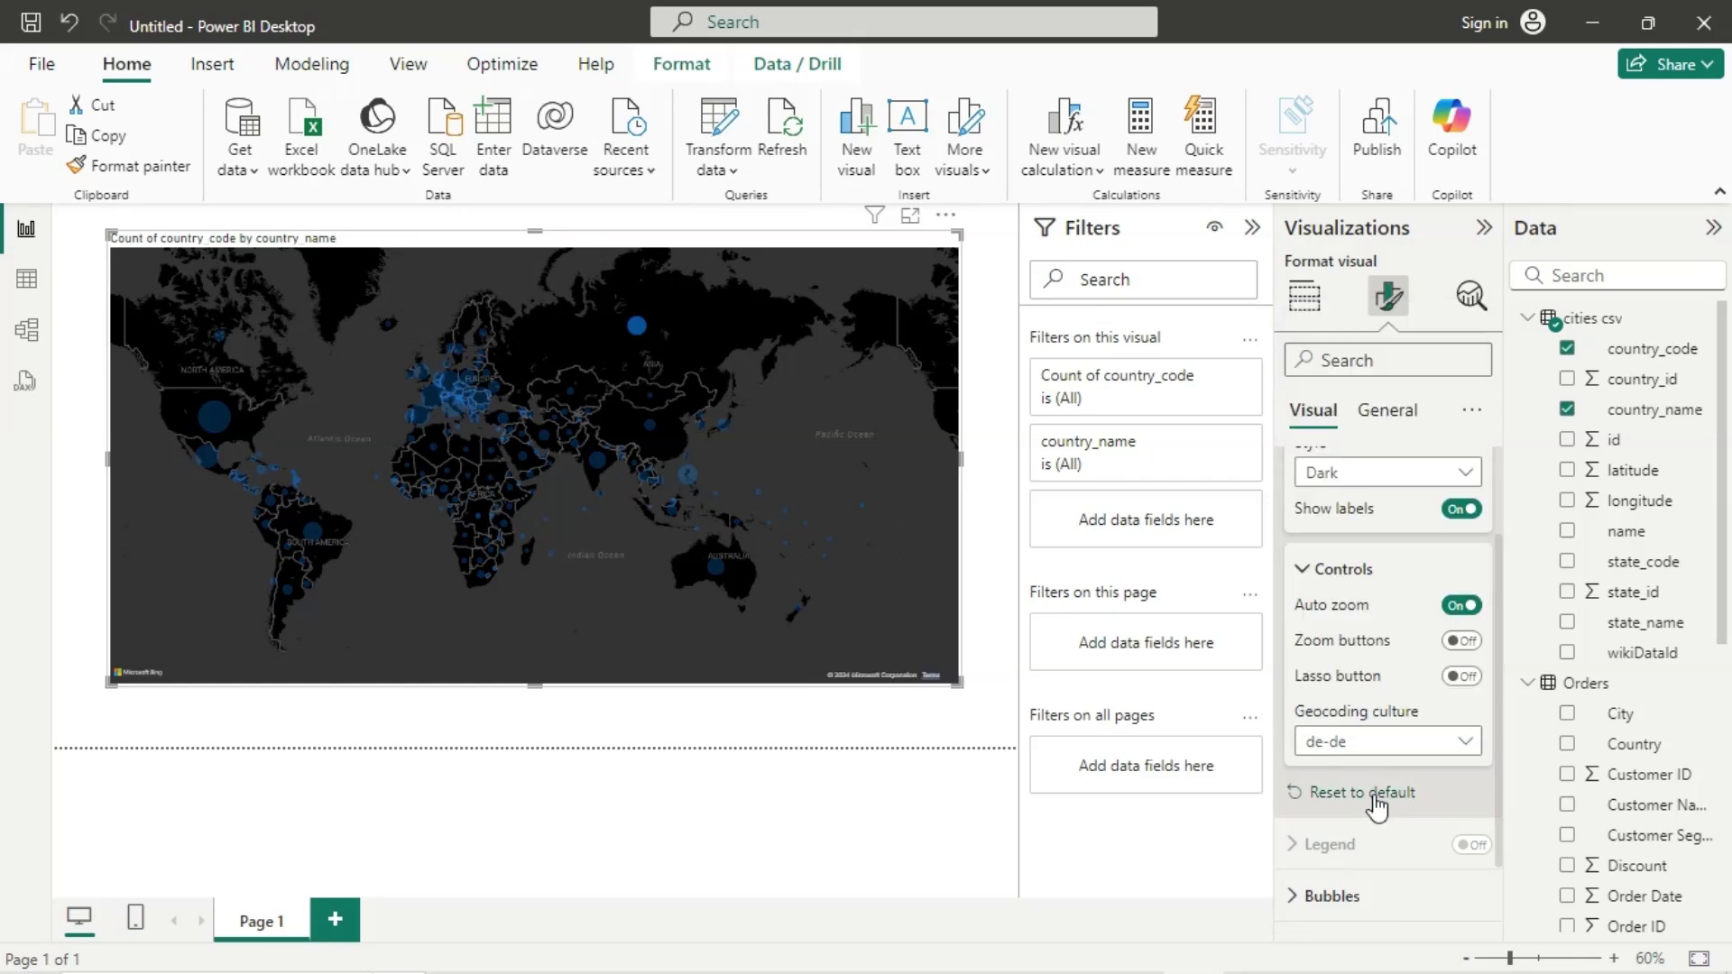
pyautogui.click(1376, 804)
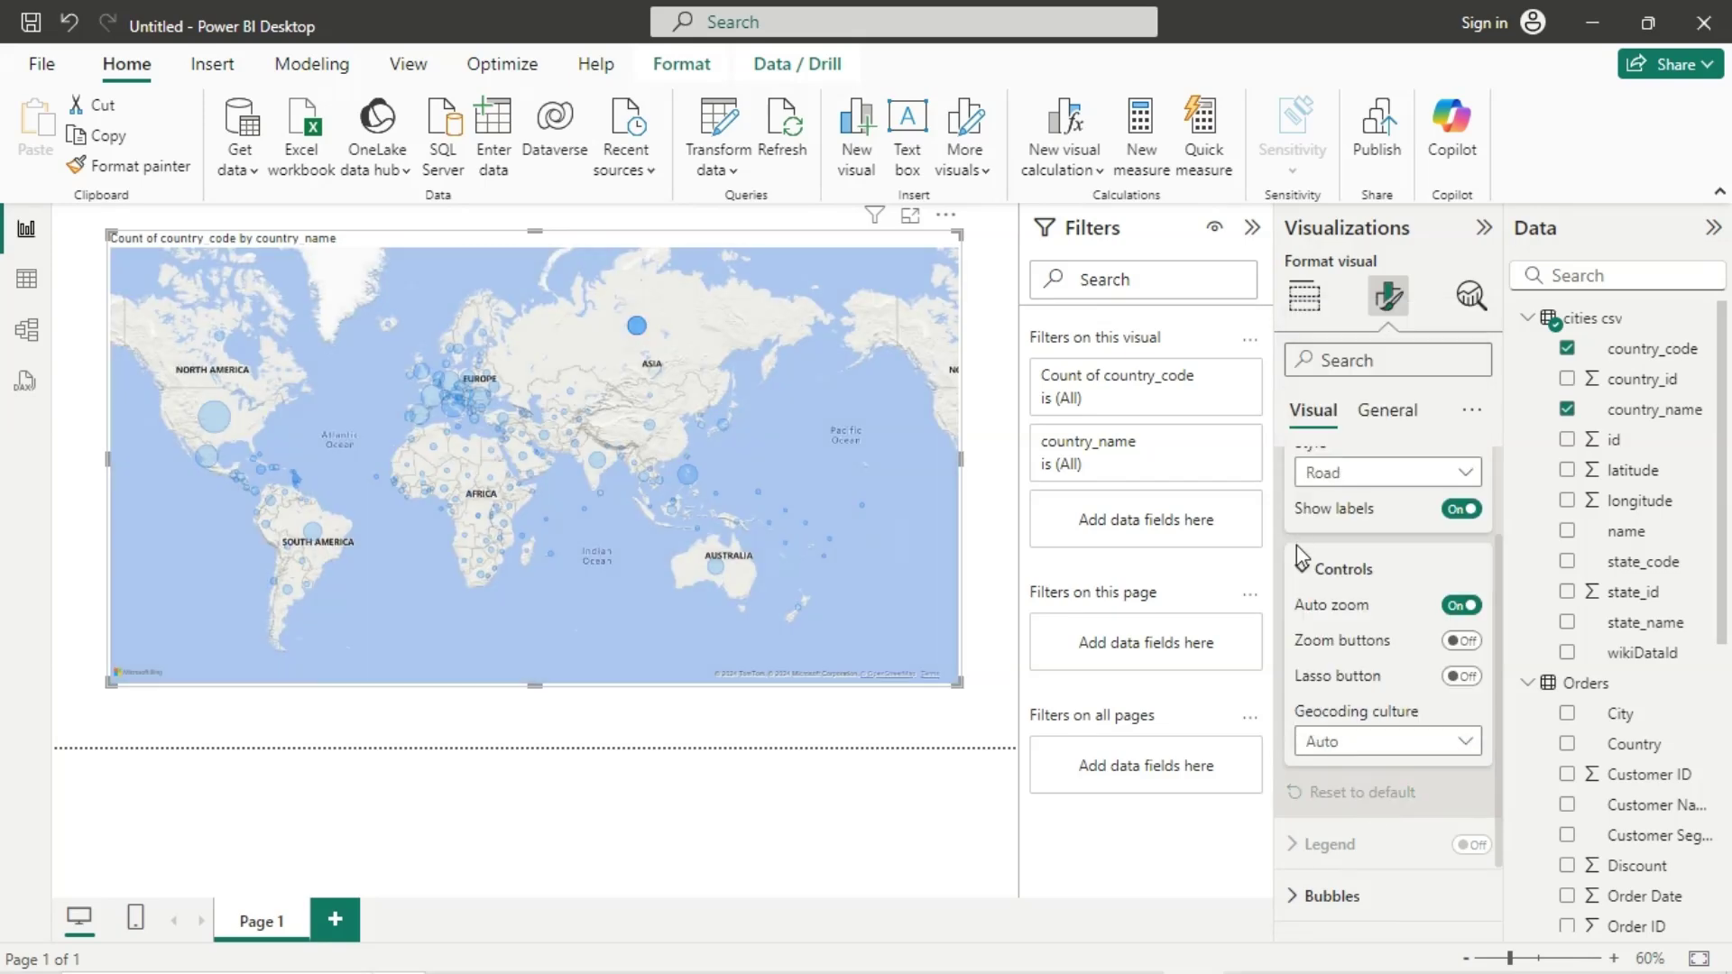
# Step: Try Magnitude range scaling for the bubble size, and set the range scaling to Data range
pyautogui.scroll(-2, 1382, 768)
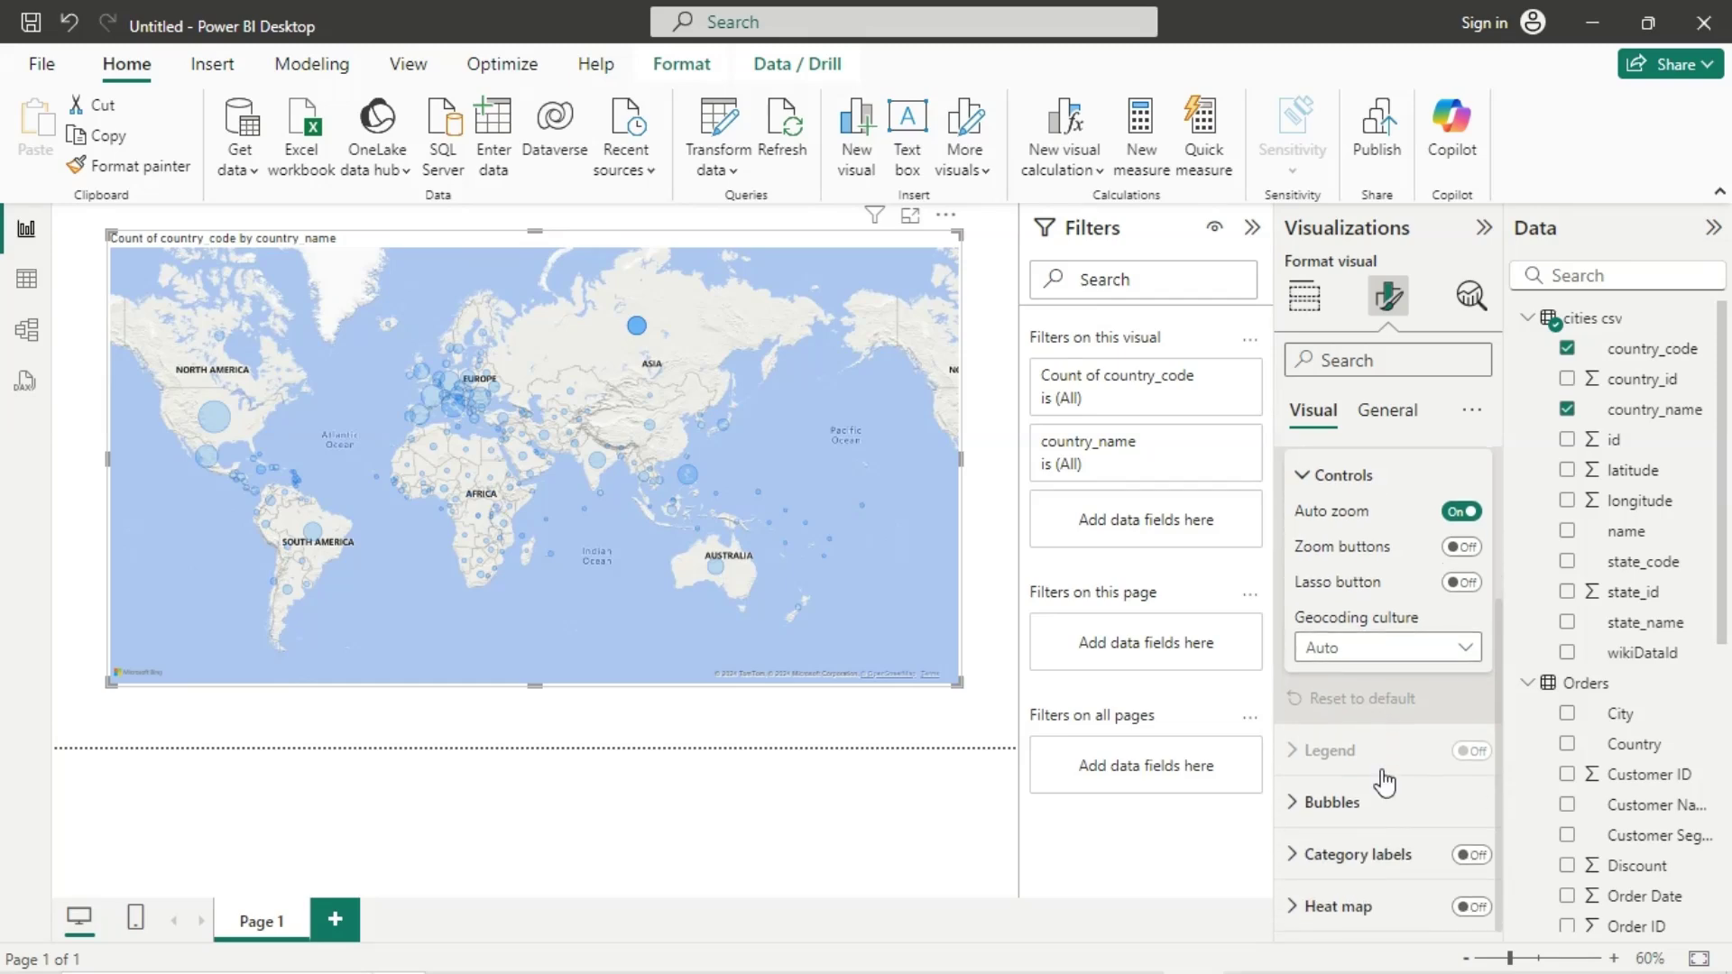
pyautogui.click(1304, 485)
pyautogui.scroll(1, 1334, 624)
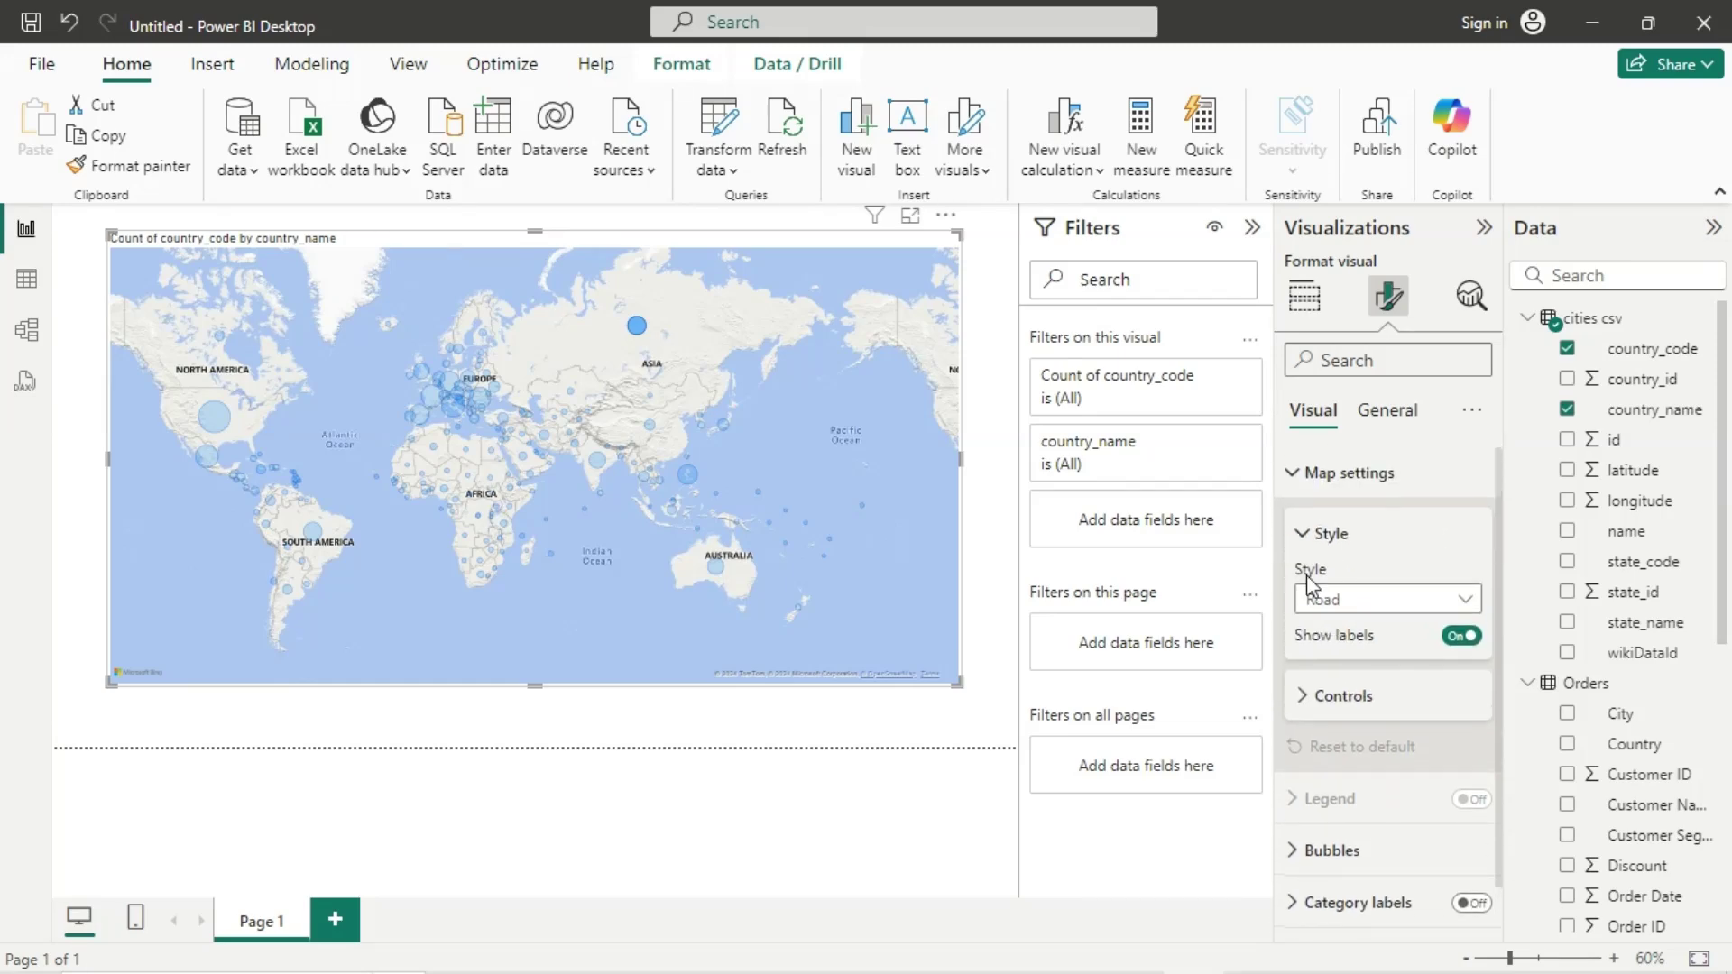
pyautogui.click(1304, 541)
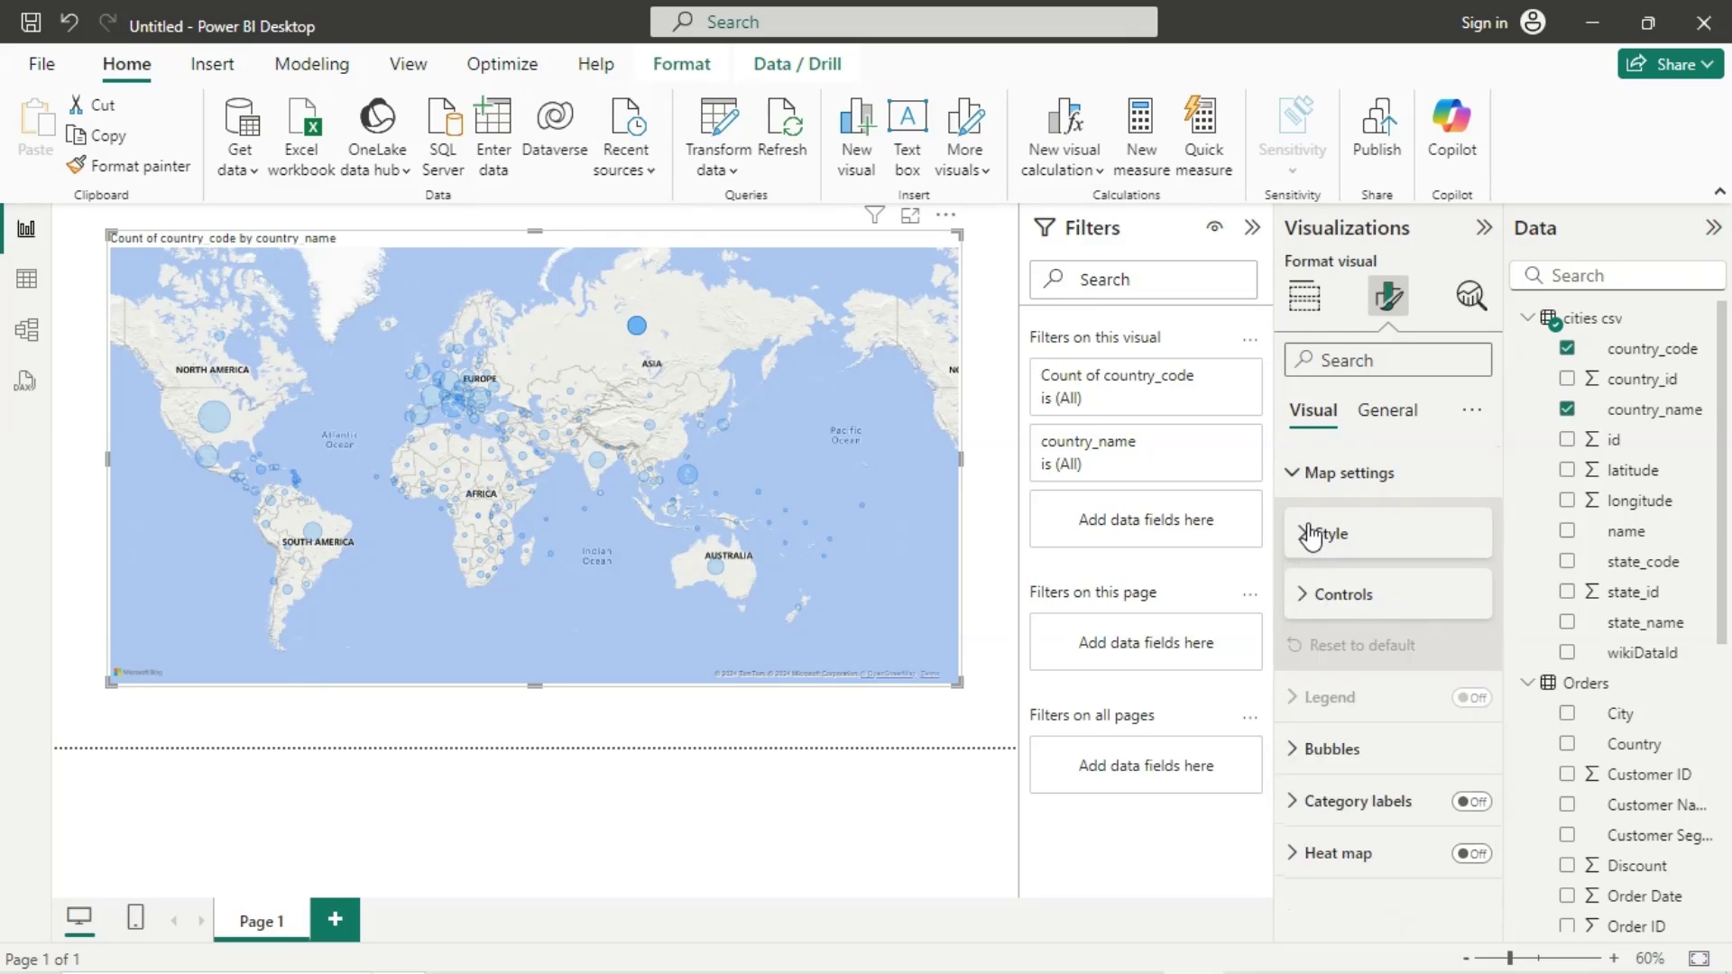
pyautogui.click(1292, 475)
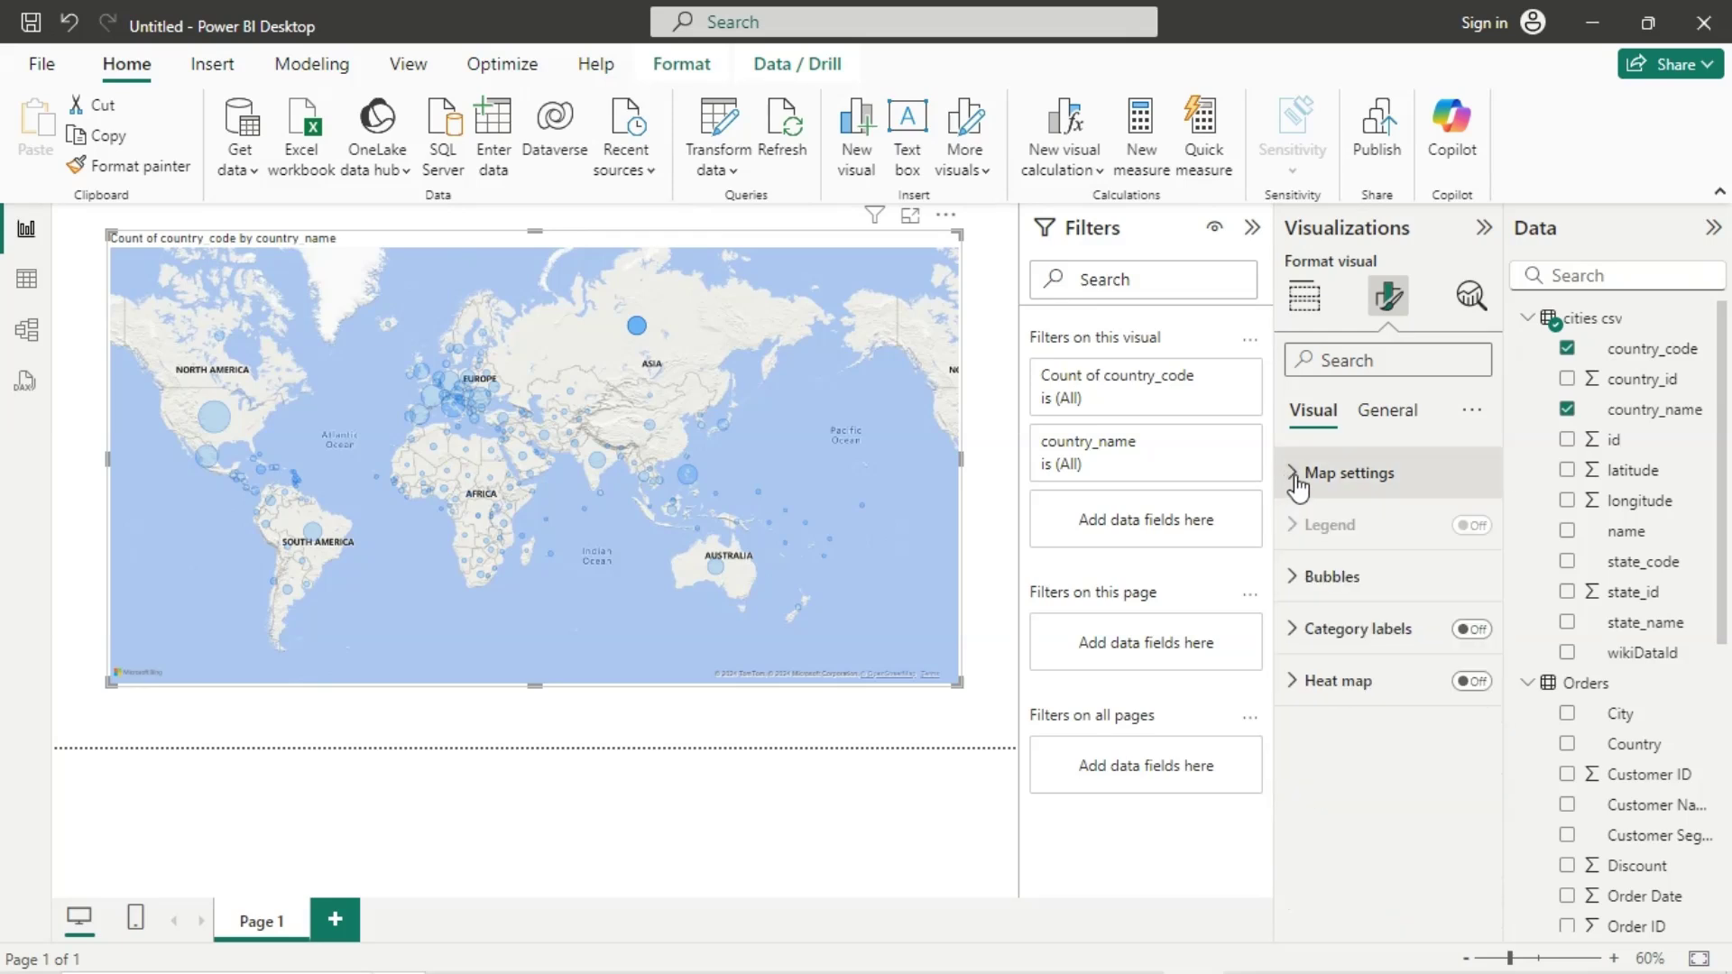
pyautogui.click(1302, 588)
pyautogui.click(1370, 706)
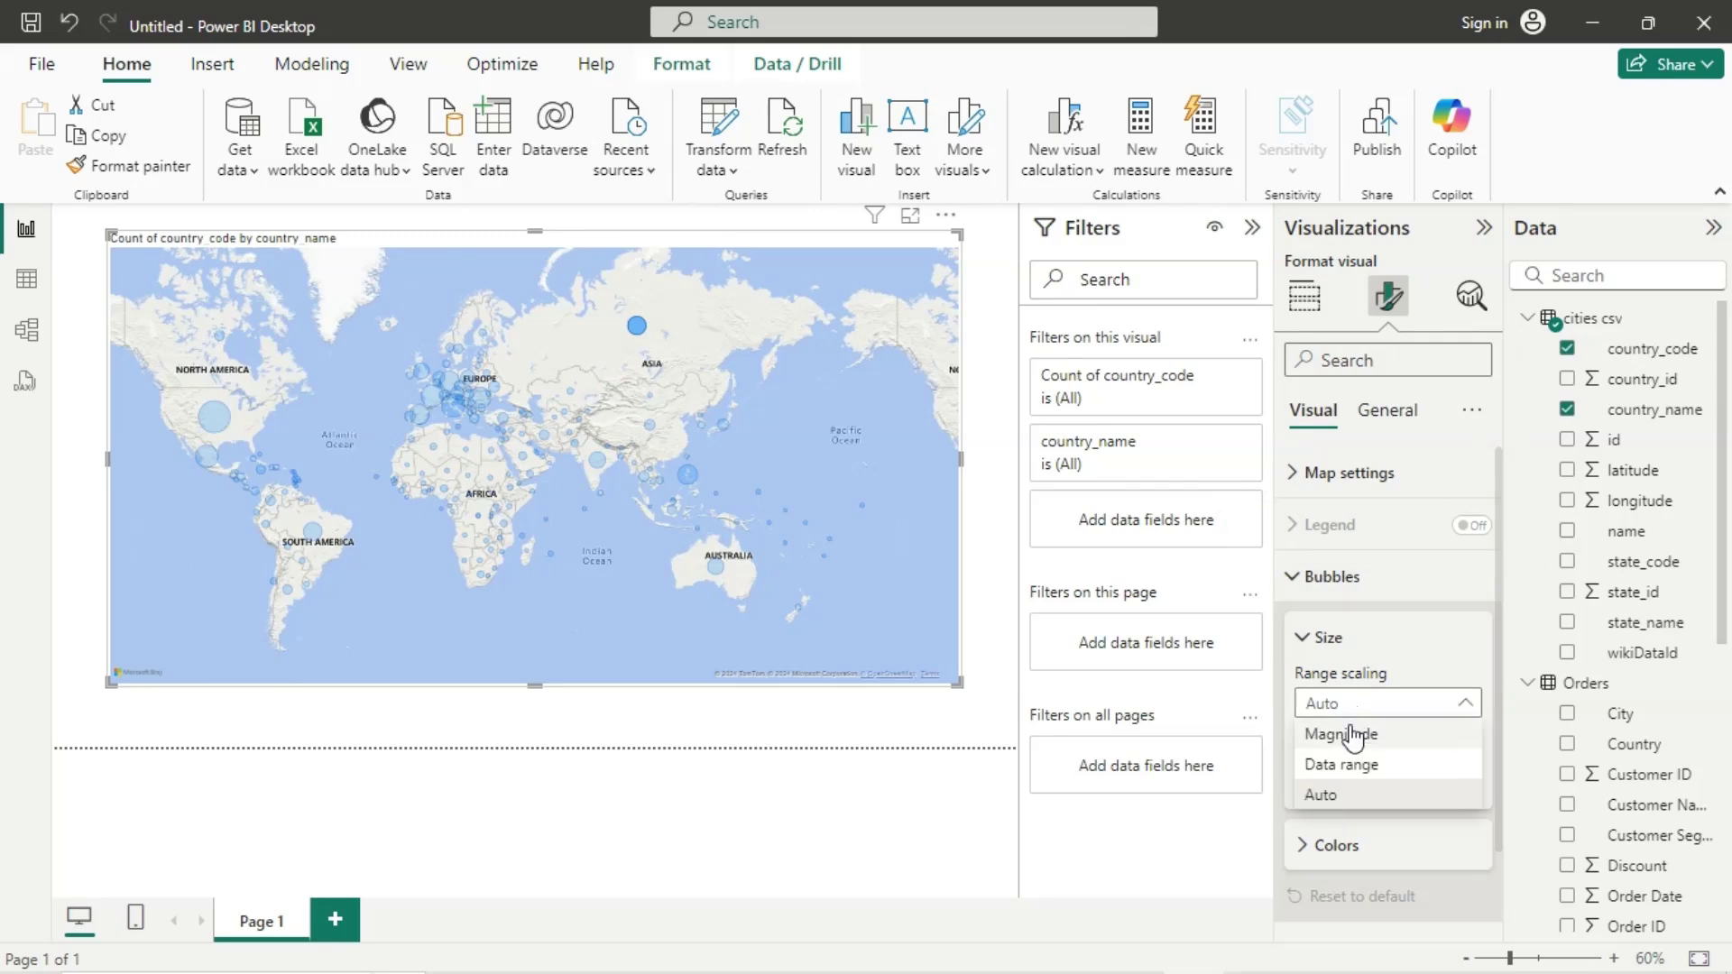
pyautogui.click(1349, 725)
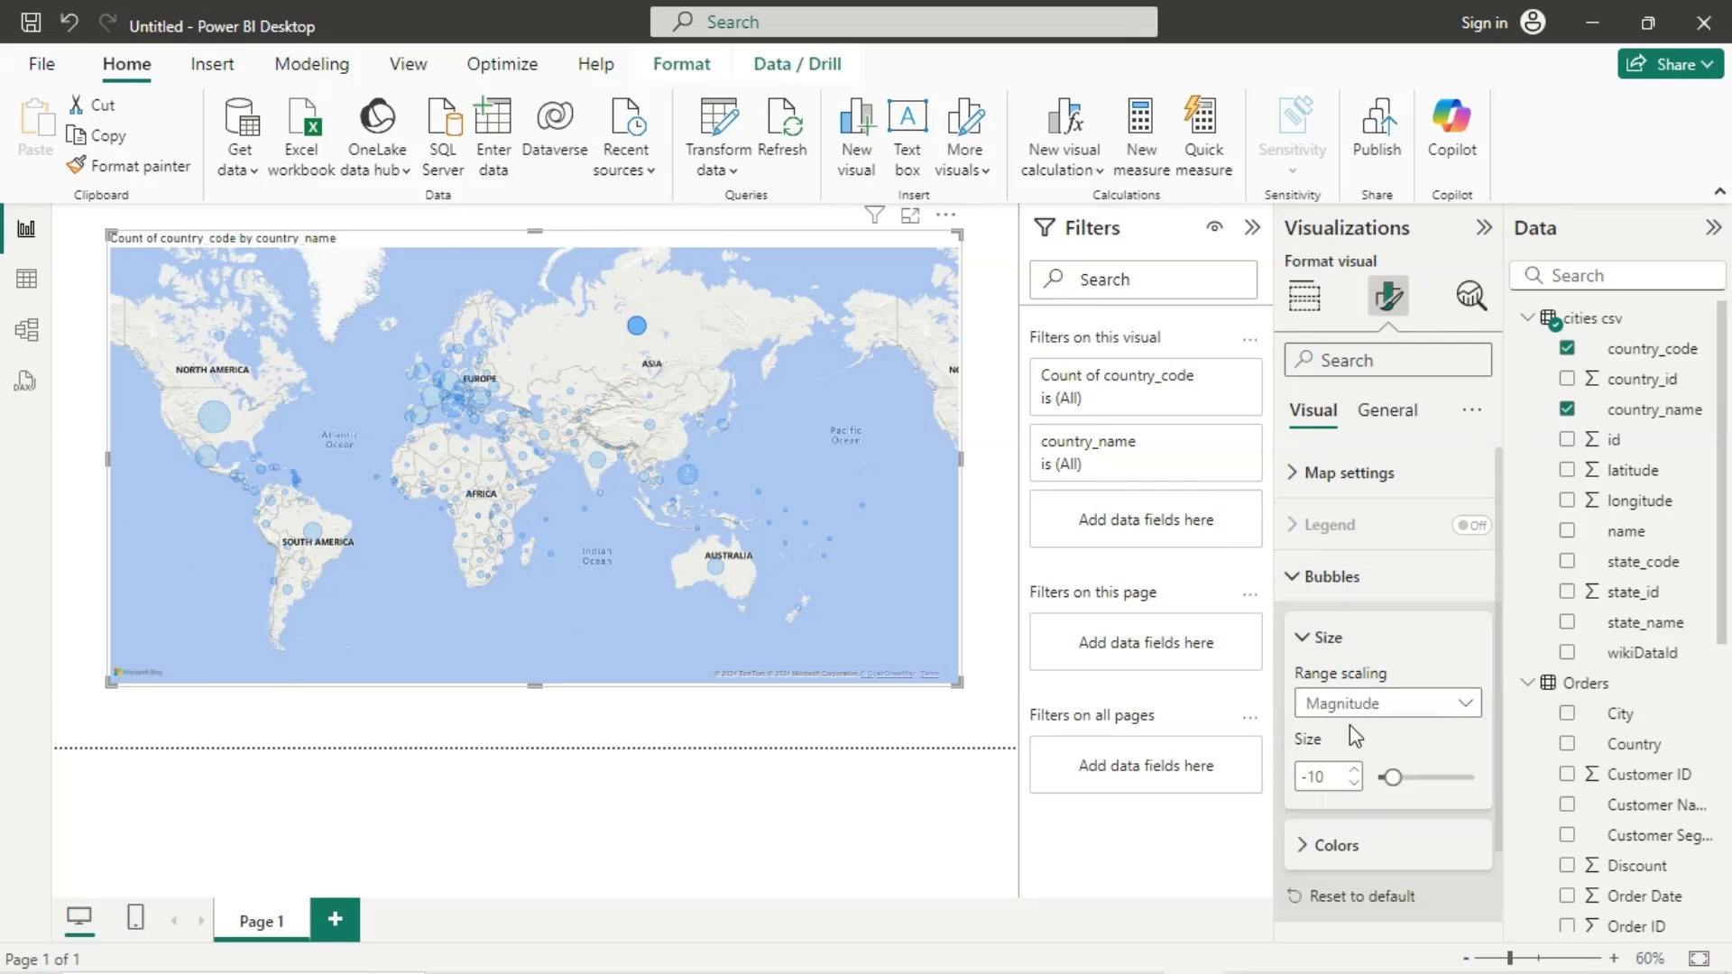
pyautogui.click(1371, 704)
pyautogui.click(1367, 768)
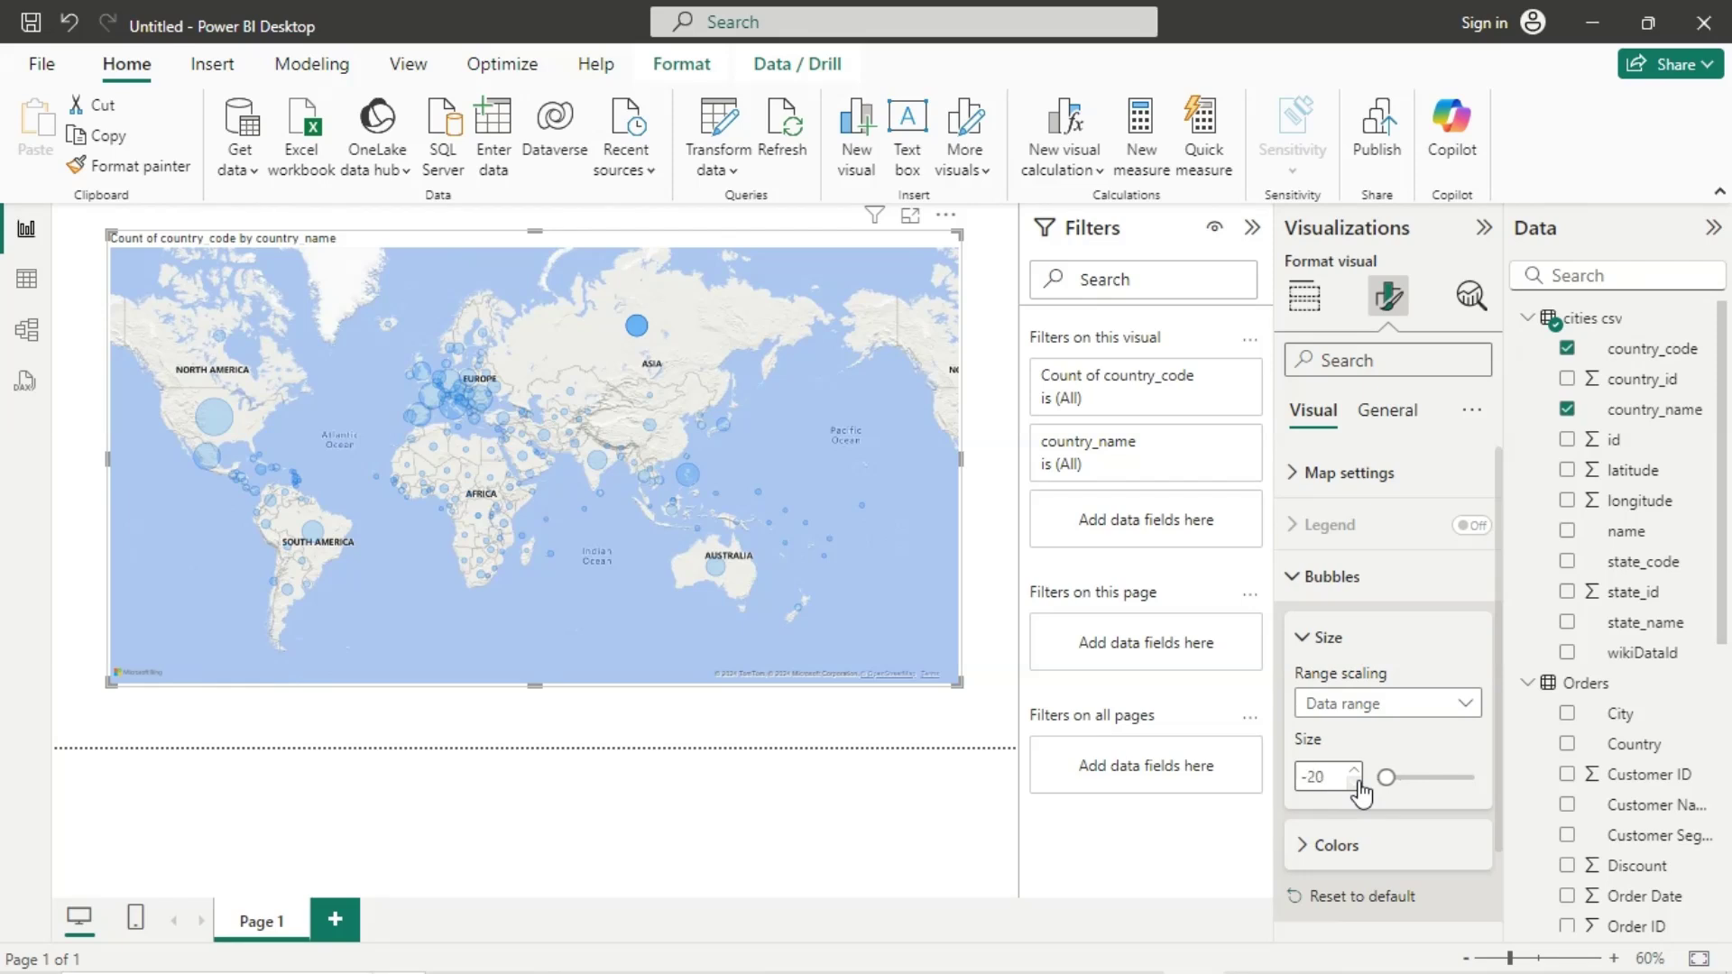
# Step: Try a bubble size of 77 on the map, and reduce the size to -9
pyautogui.moveTo(1385, 776); pyautogui.dragTo(1455, 772)
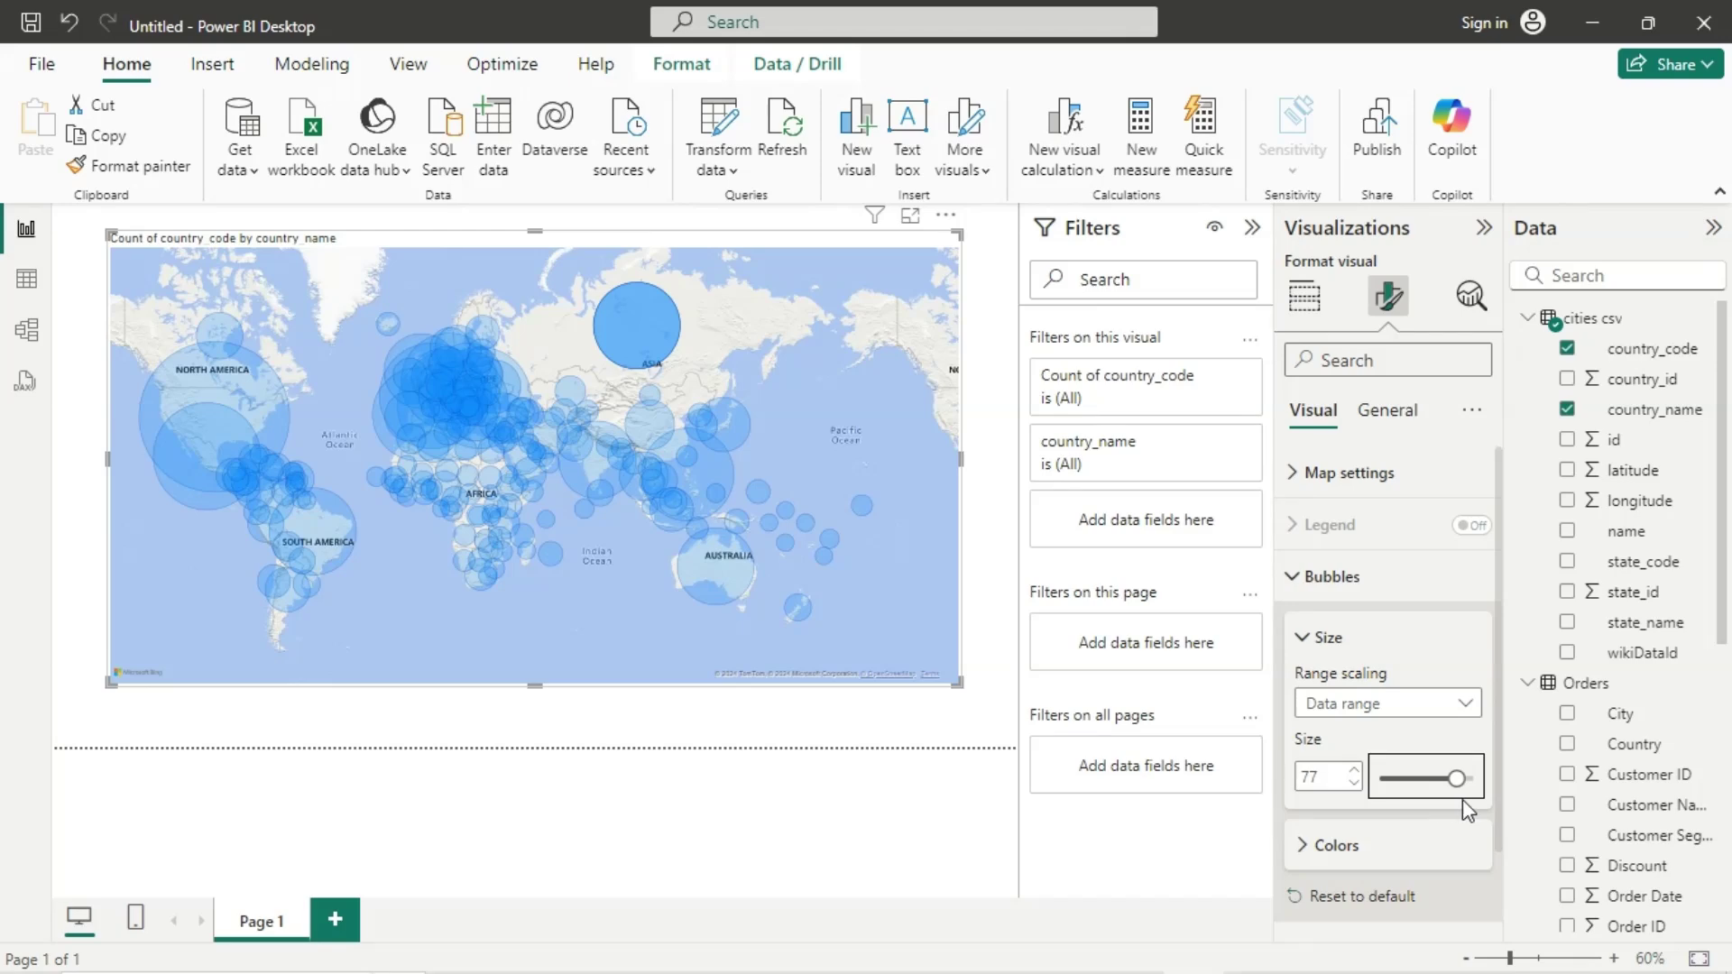
pyautogui.moveTo(1455, 776); pyautogui.dragTo(1395, 779)
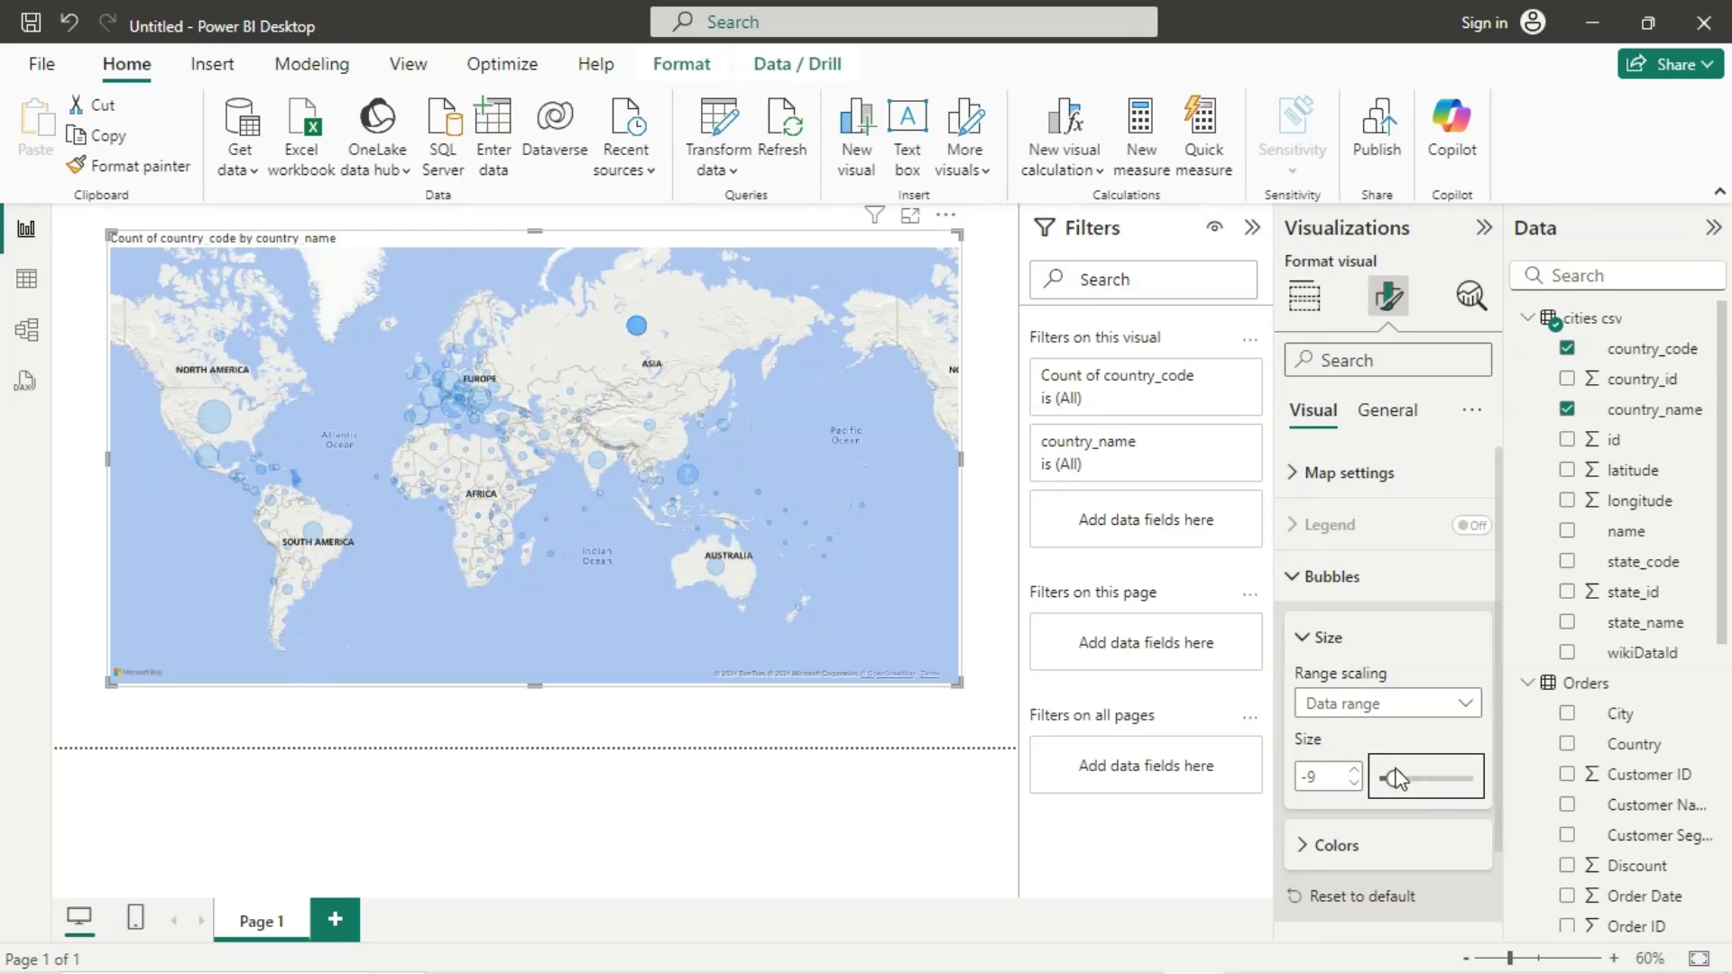
pyautogui.scroll(-1, 1403, 754)
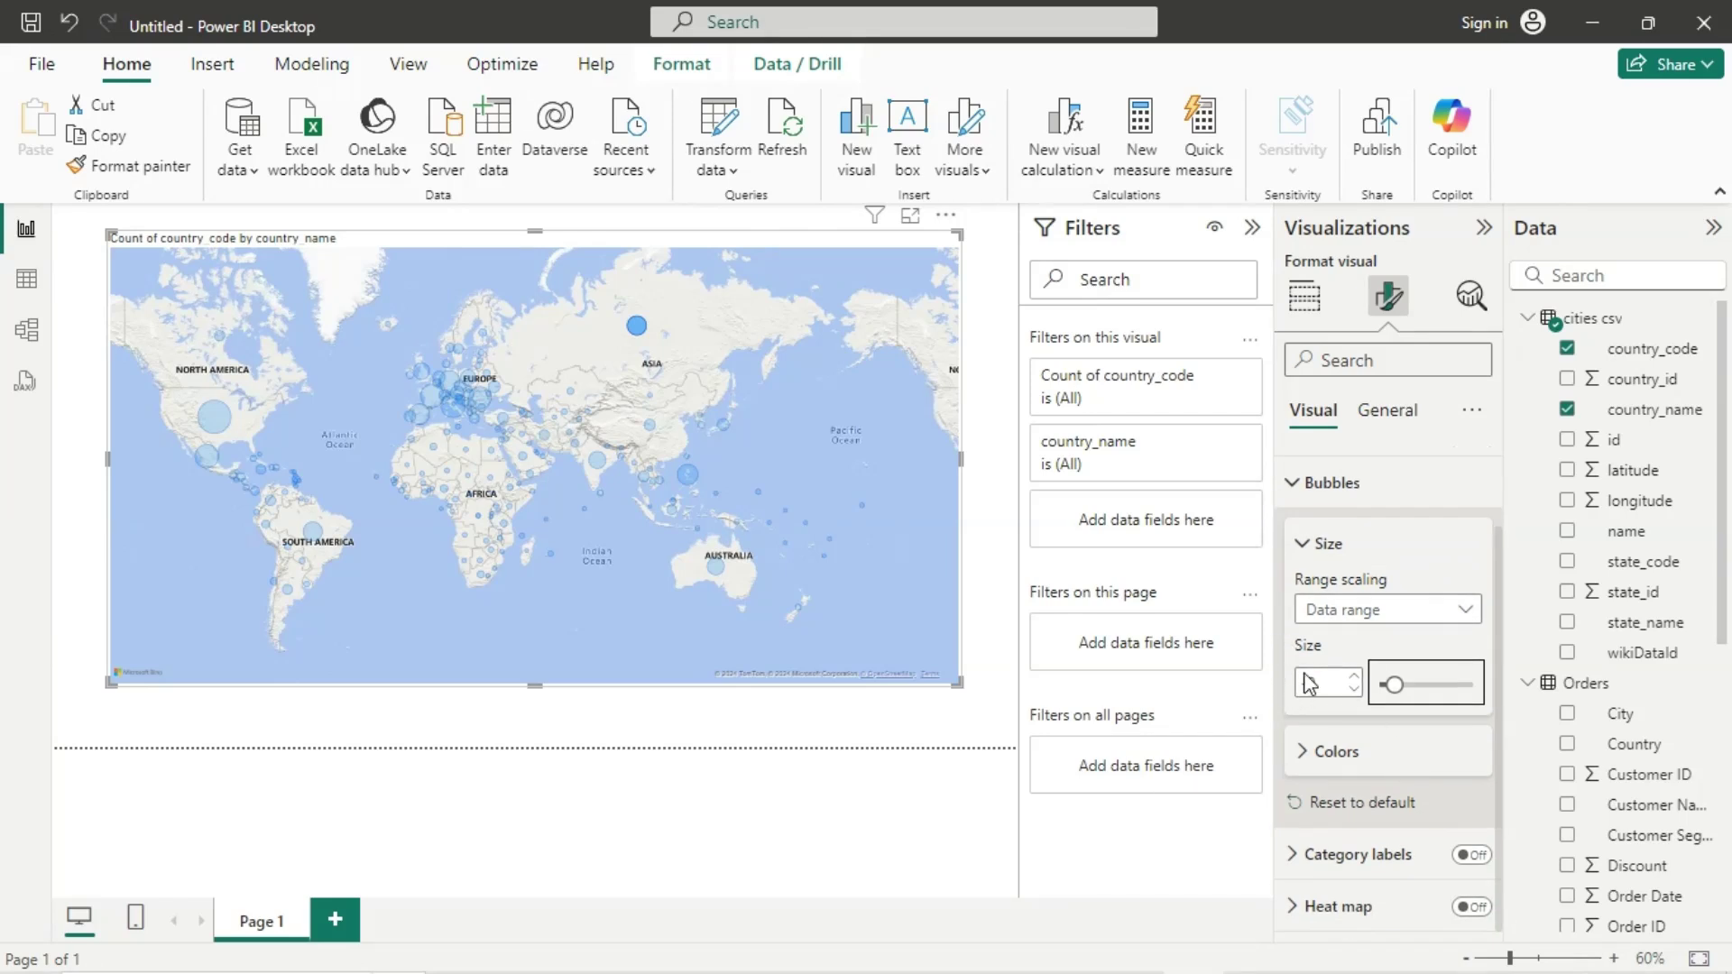
pyautogui.click(1305, 543)
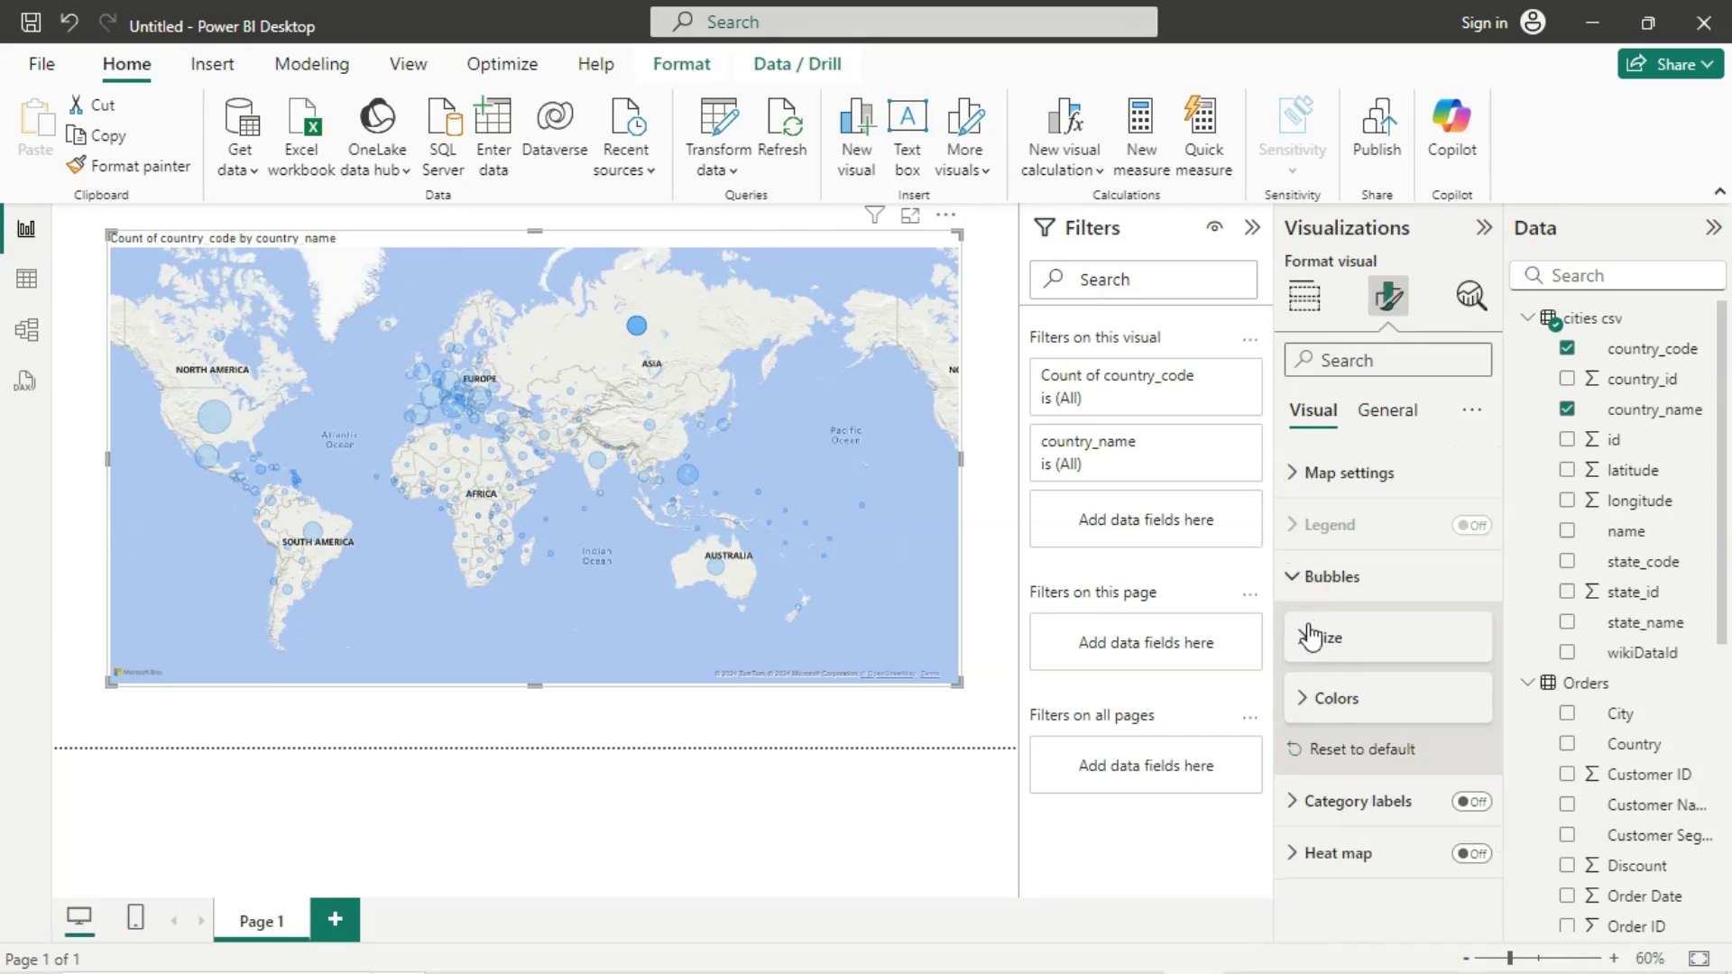
pyautogui.click(1296, 578)
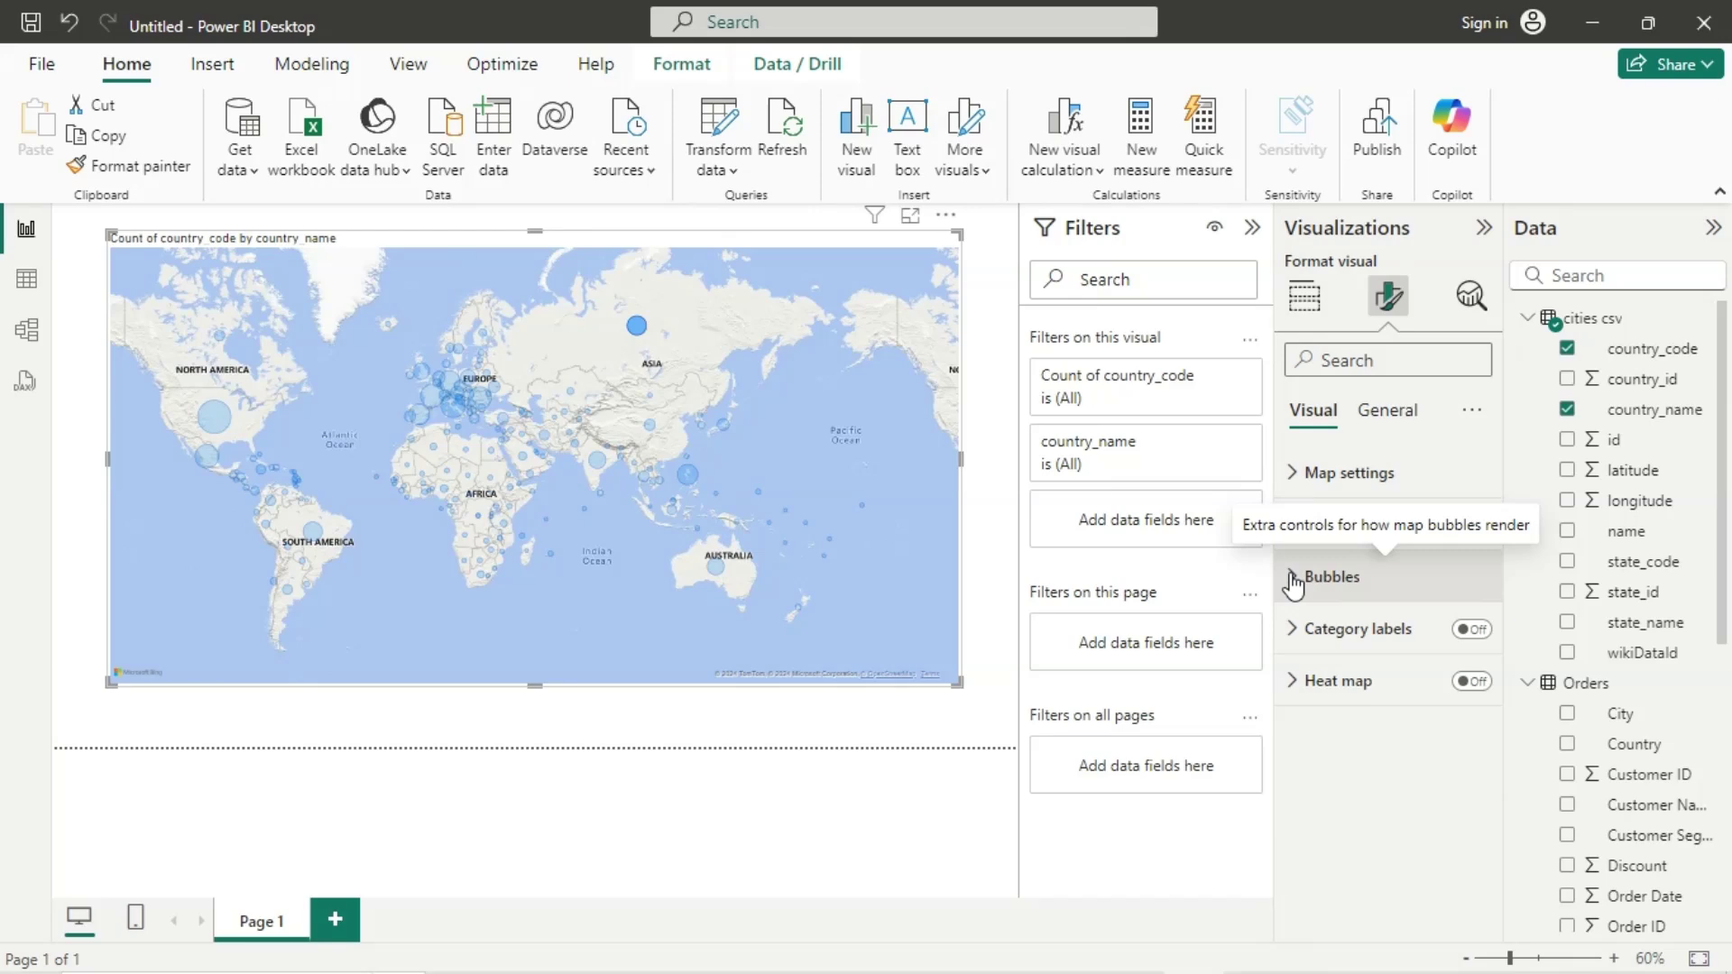
# Step: Set the default color of the map's bubbles to red
pyautogui.click(1296, 578)
pyautogui.click(1330, 699)
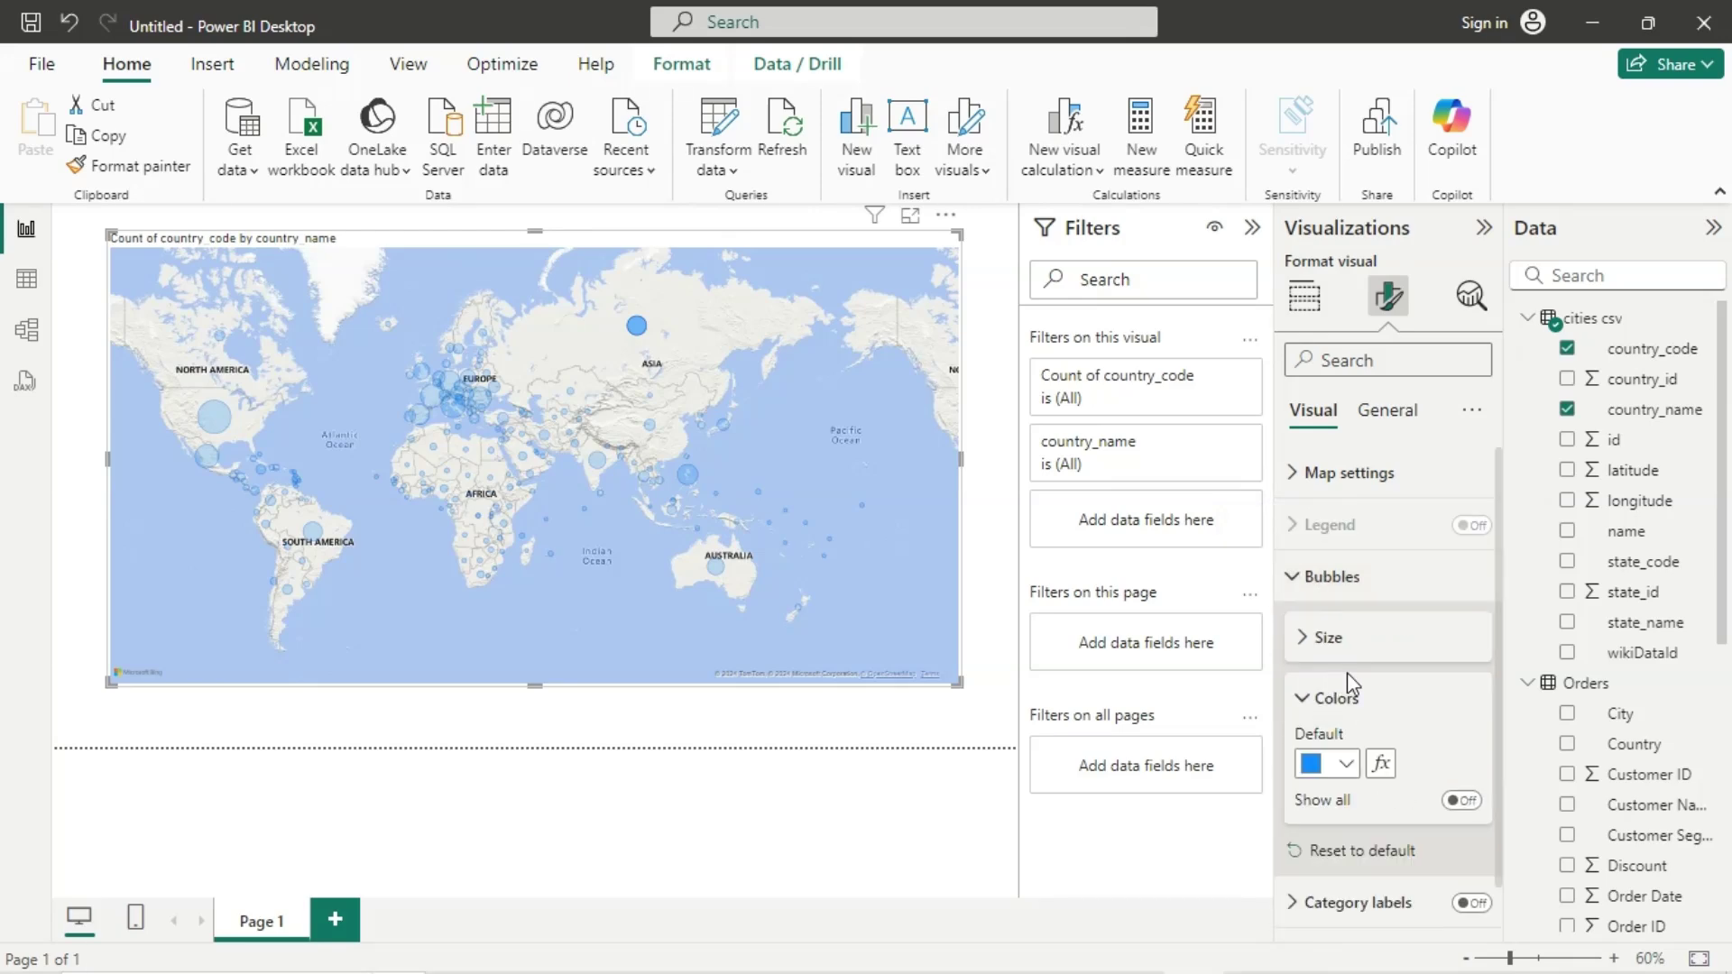
pyautogui.click(1324, 774)
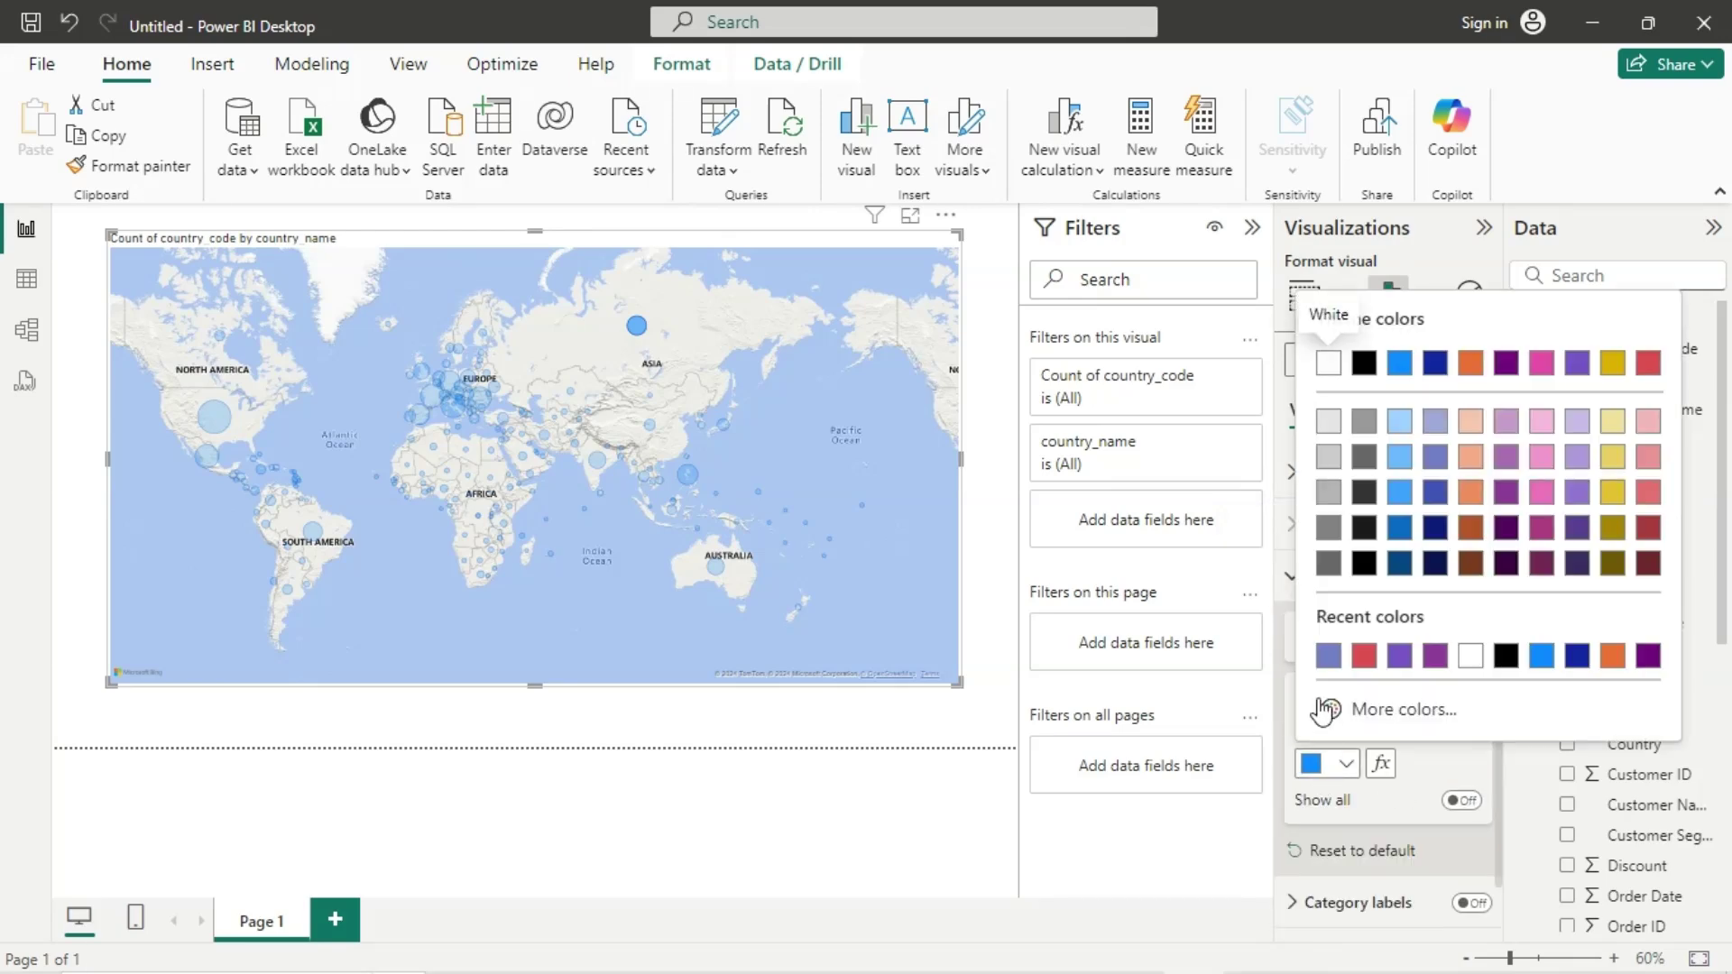
pyautogui.click(1367, 659)
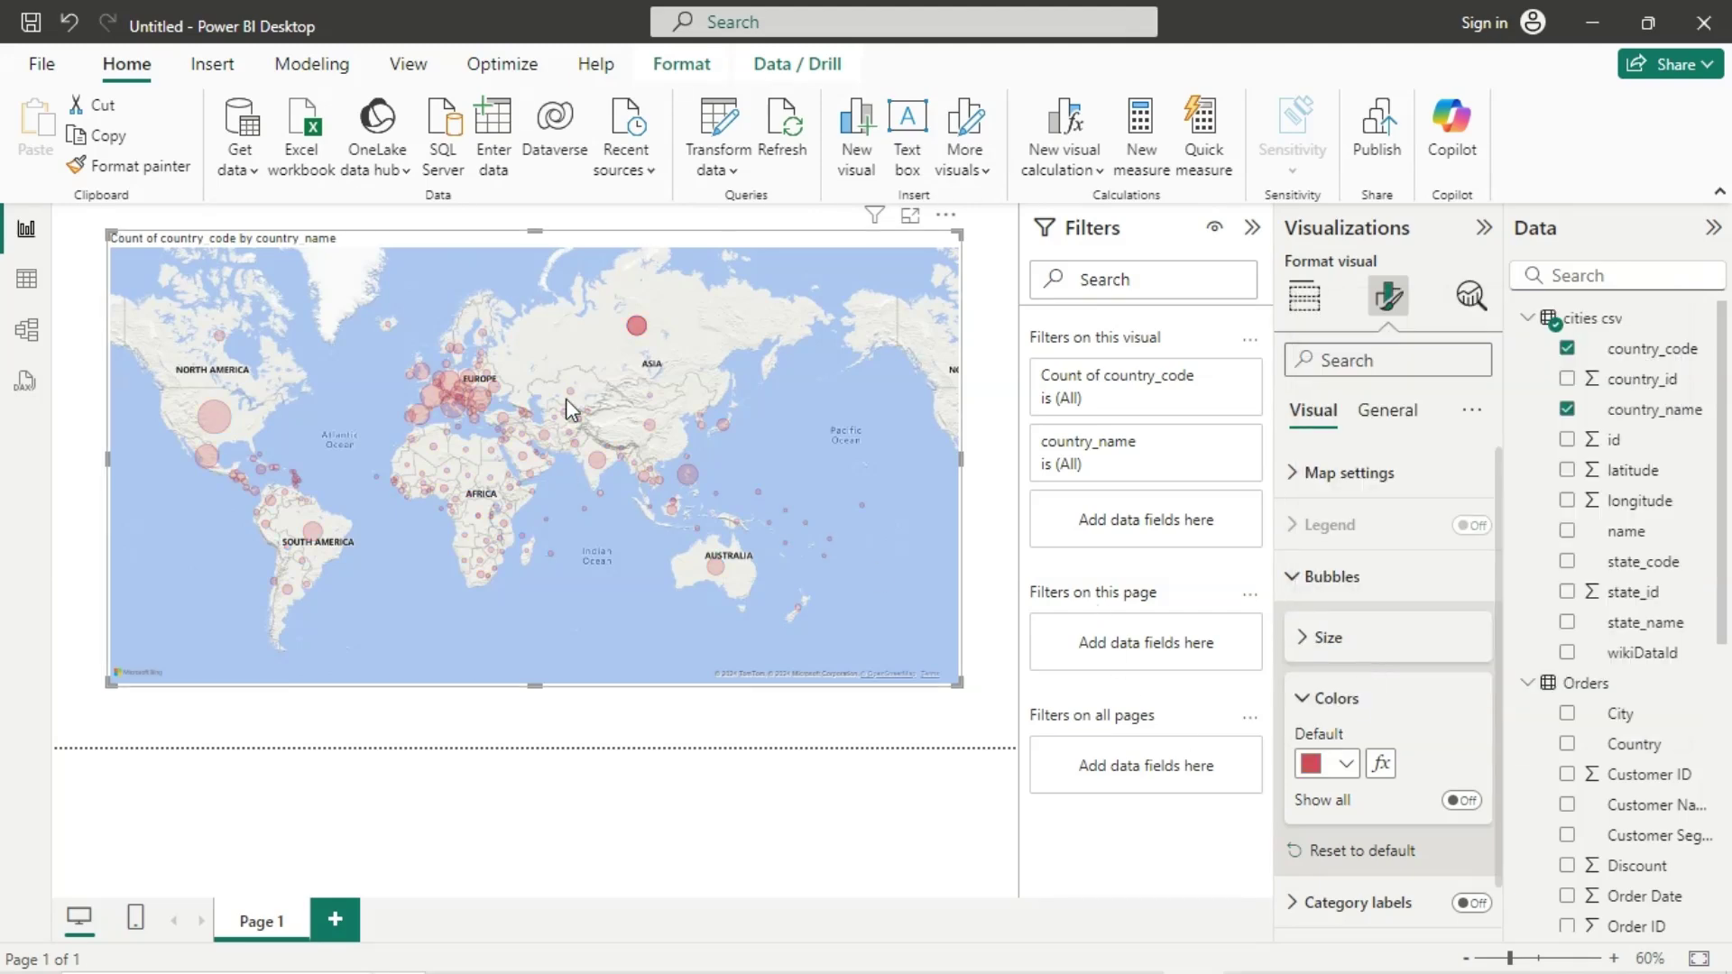
pyautogui.click(1301, 709)
pyautogui.click(1295, 579)
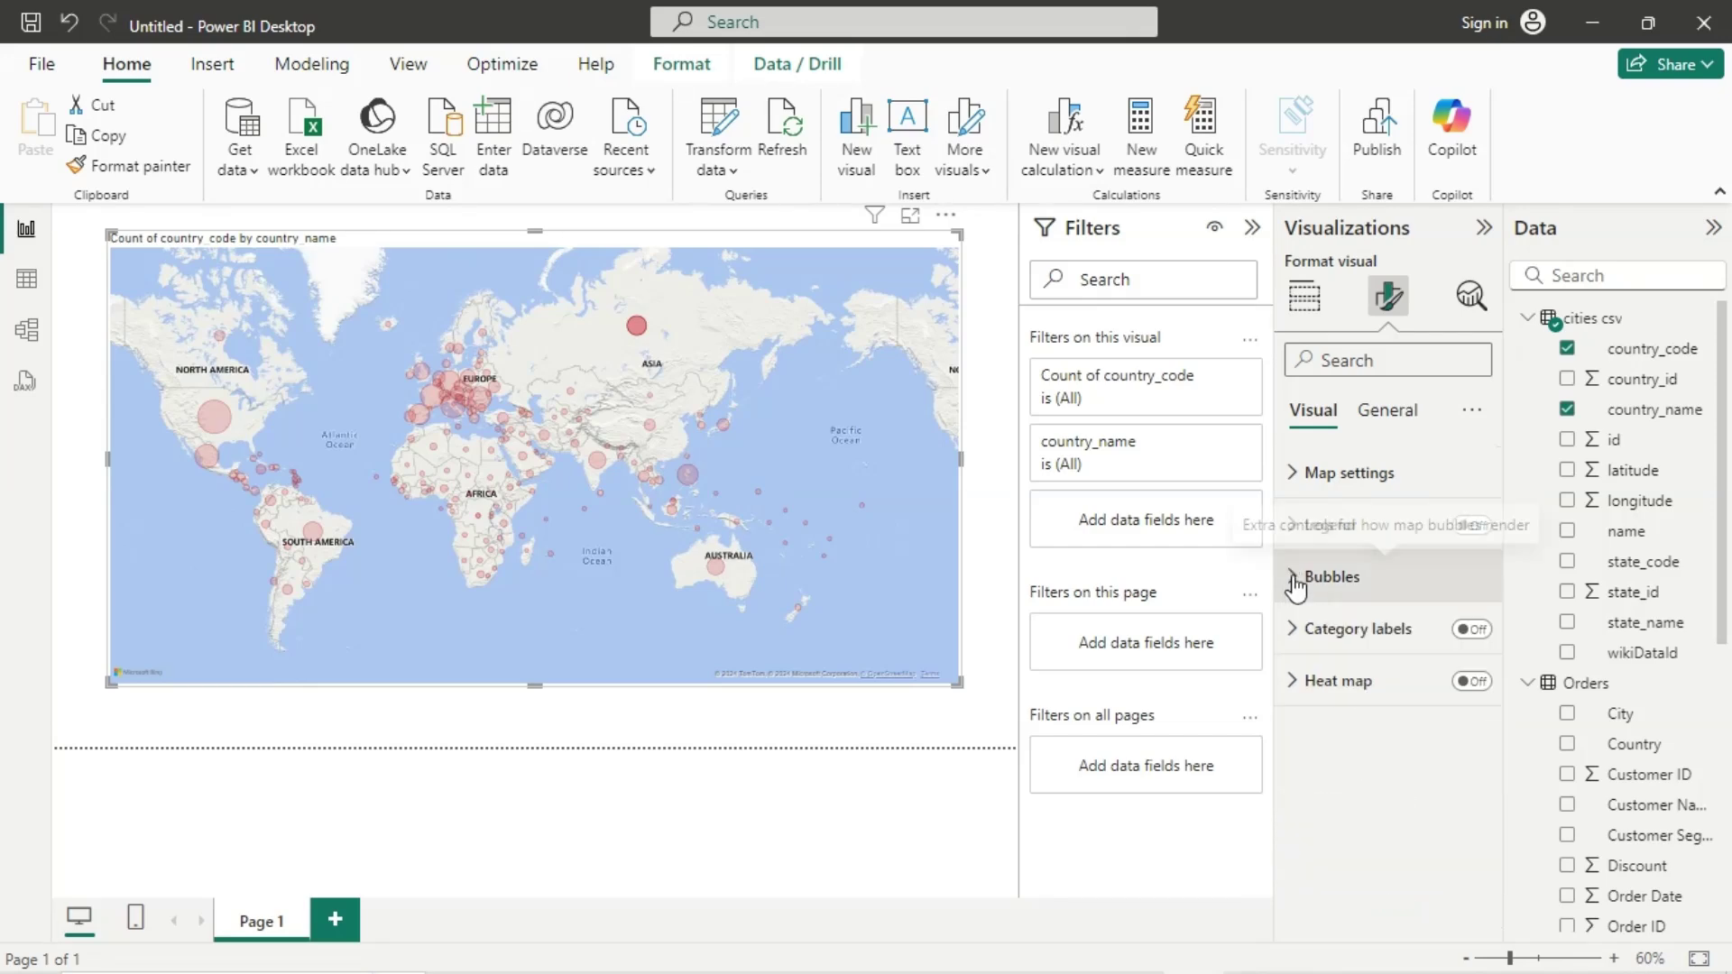
# Step: Turn on the category labels for the map's bubbles
pyautogui.click(1295, 631)
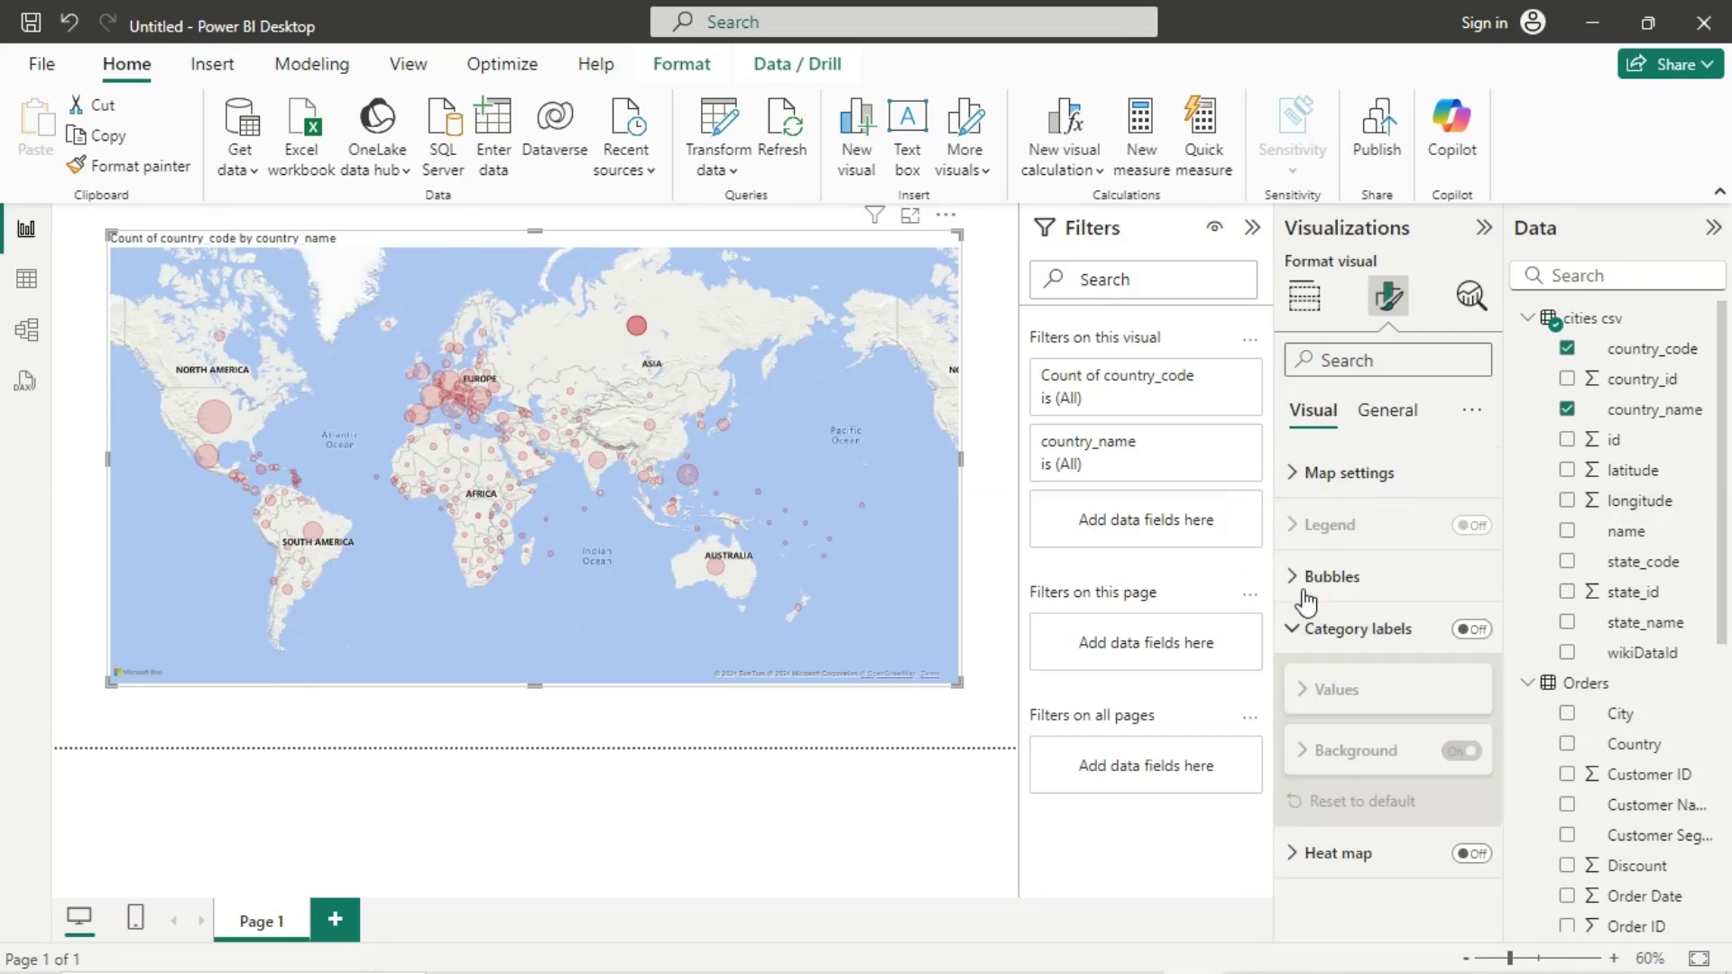
pyautogui.click(1471, 630)
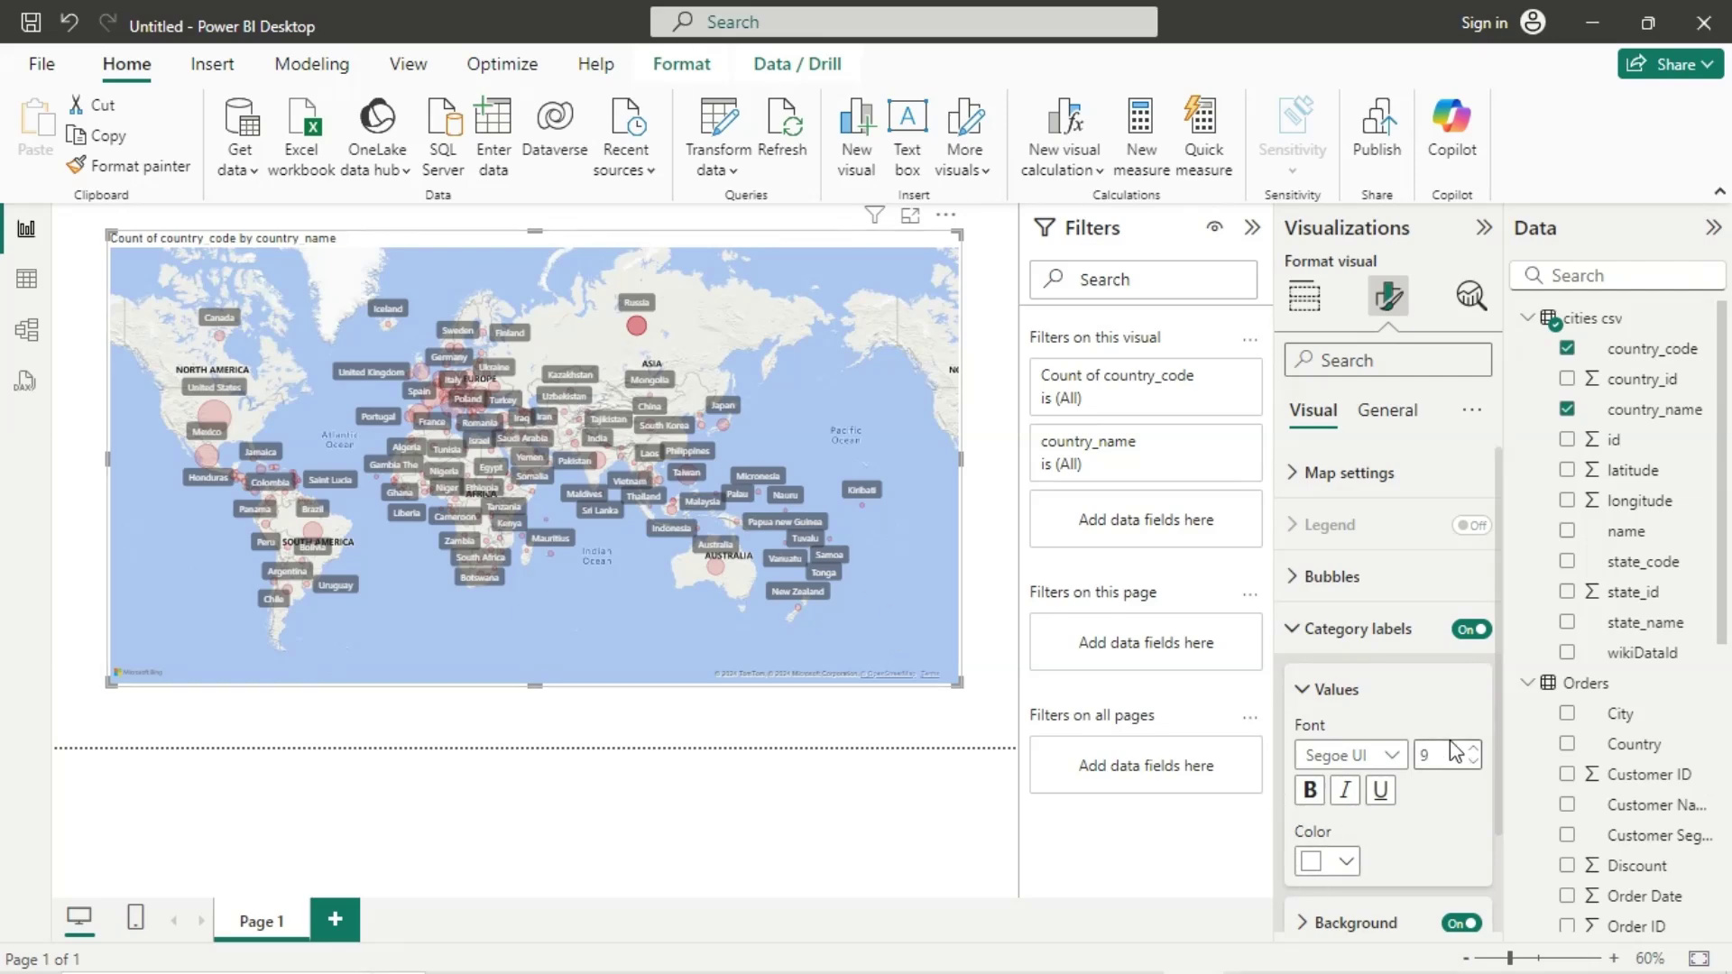
# Step: Try black as the text color of the category labels, and set it back to white
pyautogui.scroll(-2, 1449, 740)
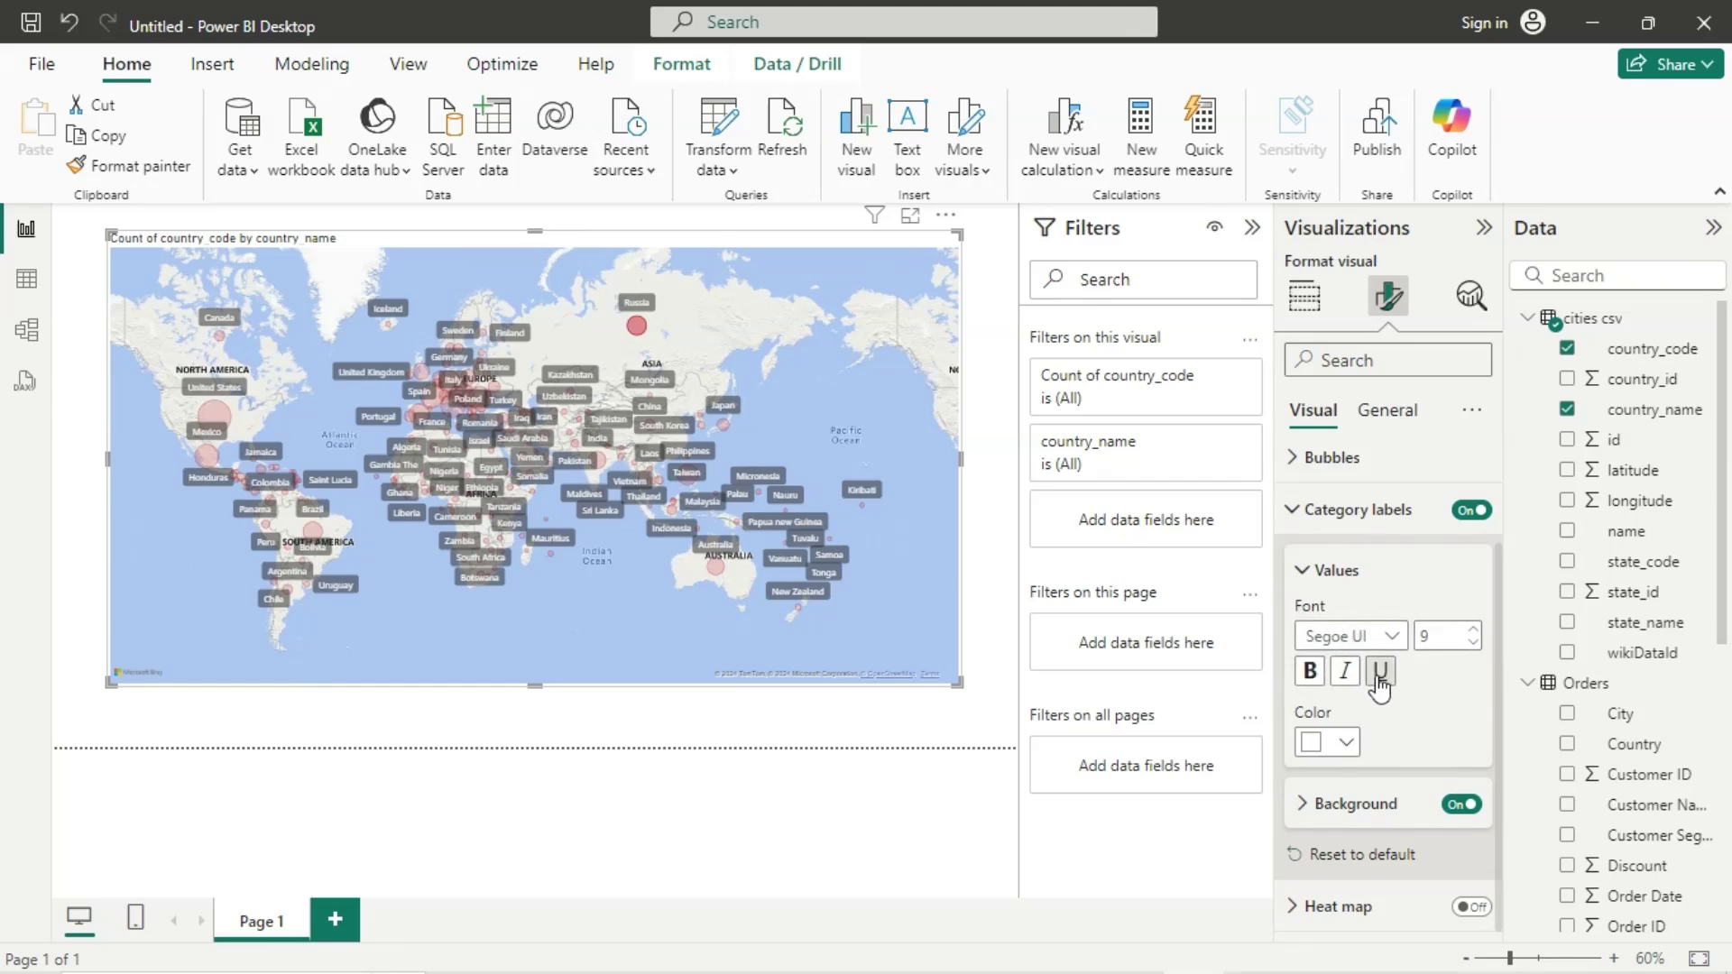
pyautogui.click(1313, 743)
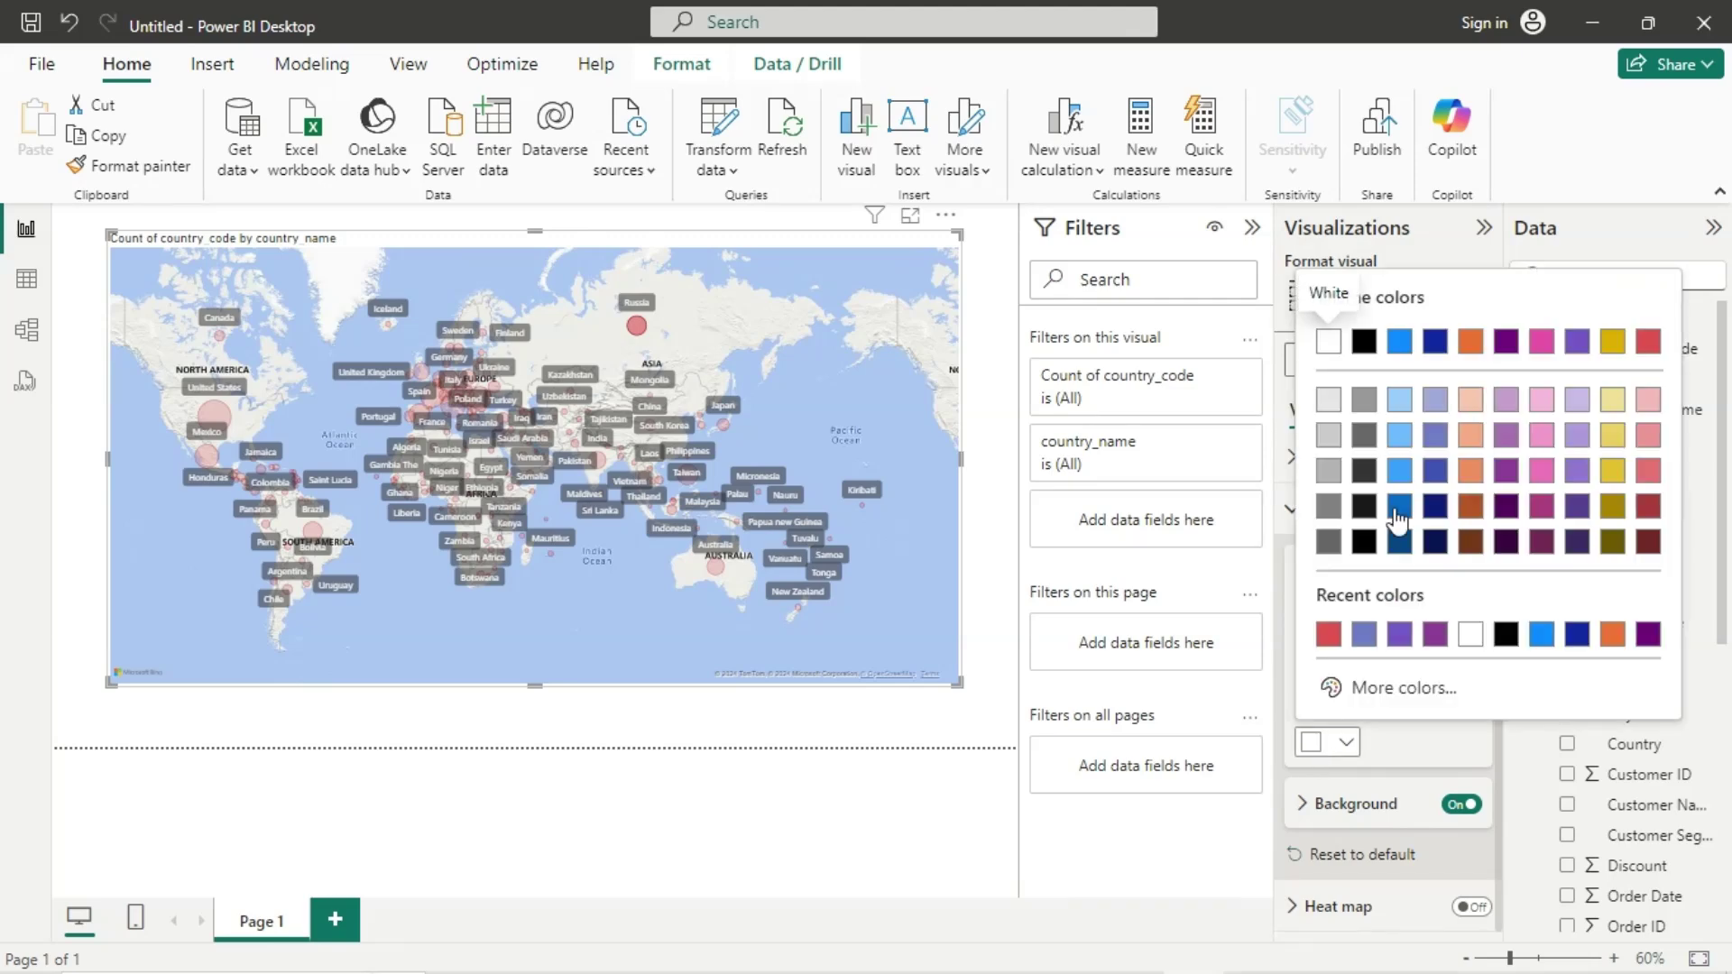
pyautogui.click(1367, 542)
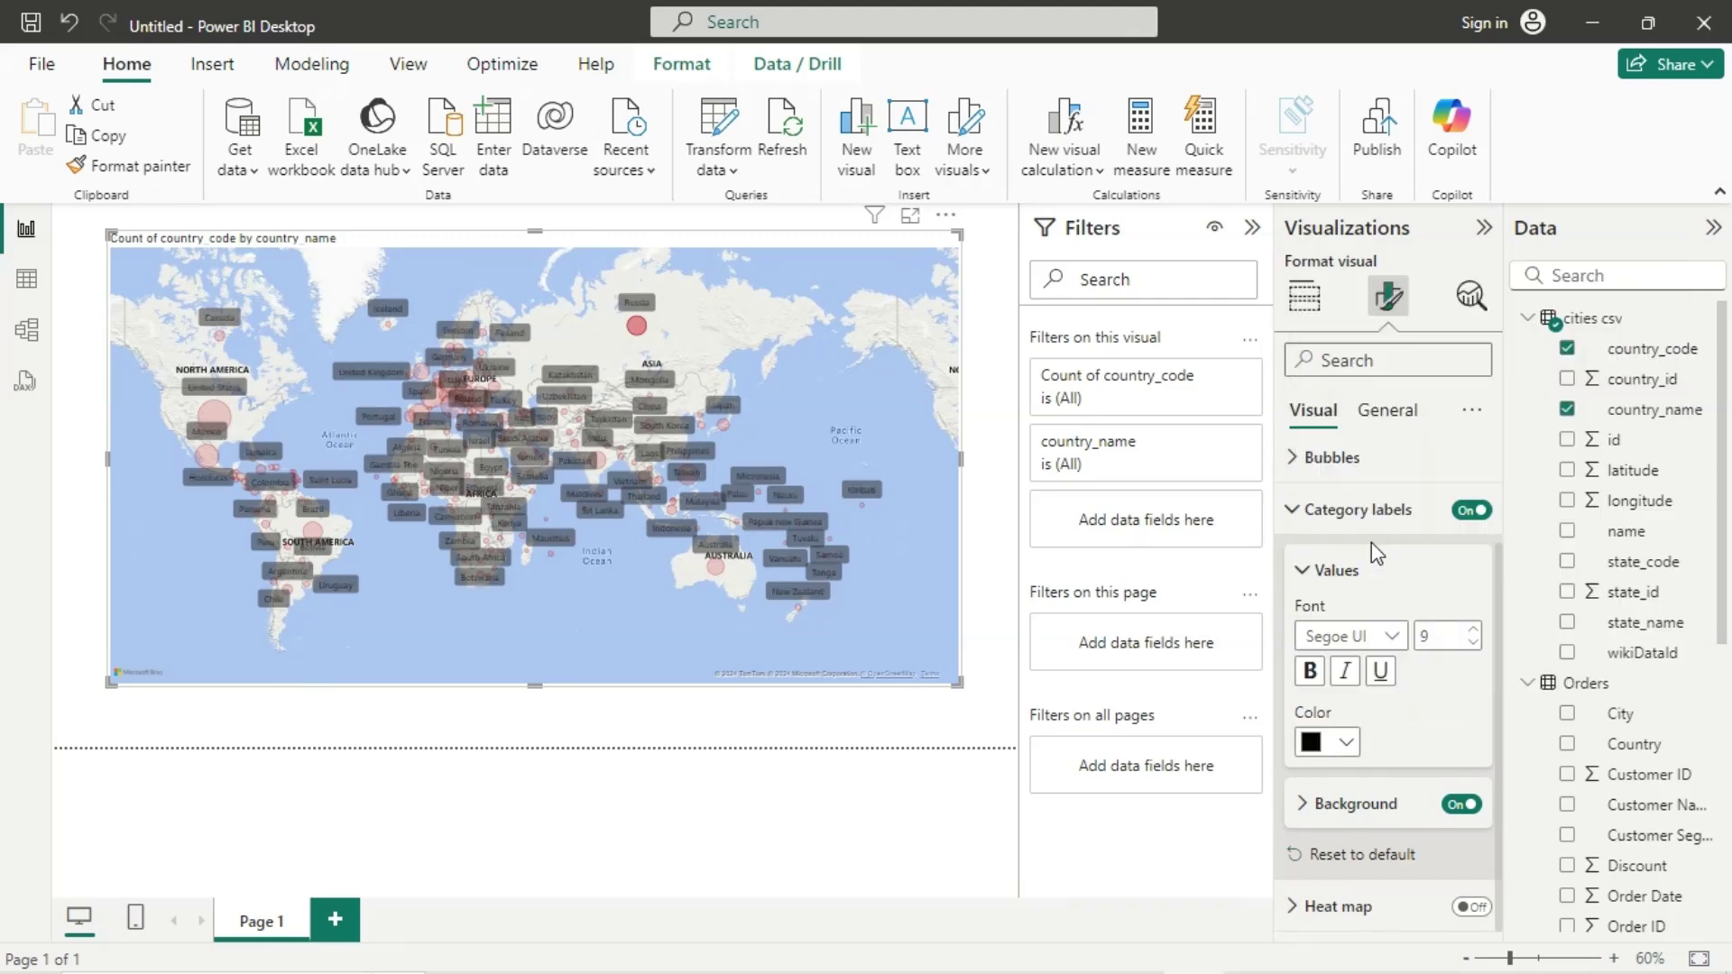
pyautogui.click(1313, 741)
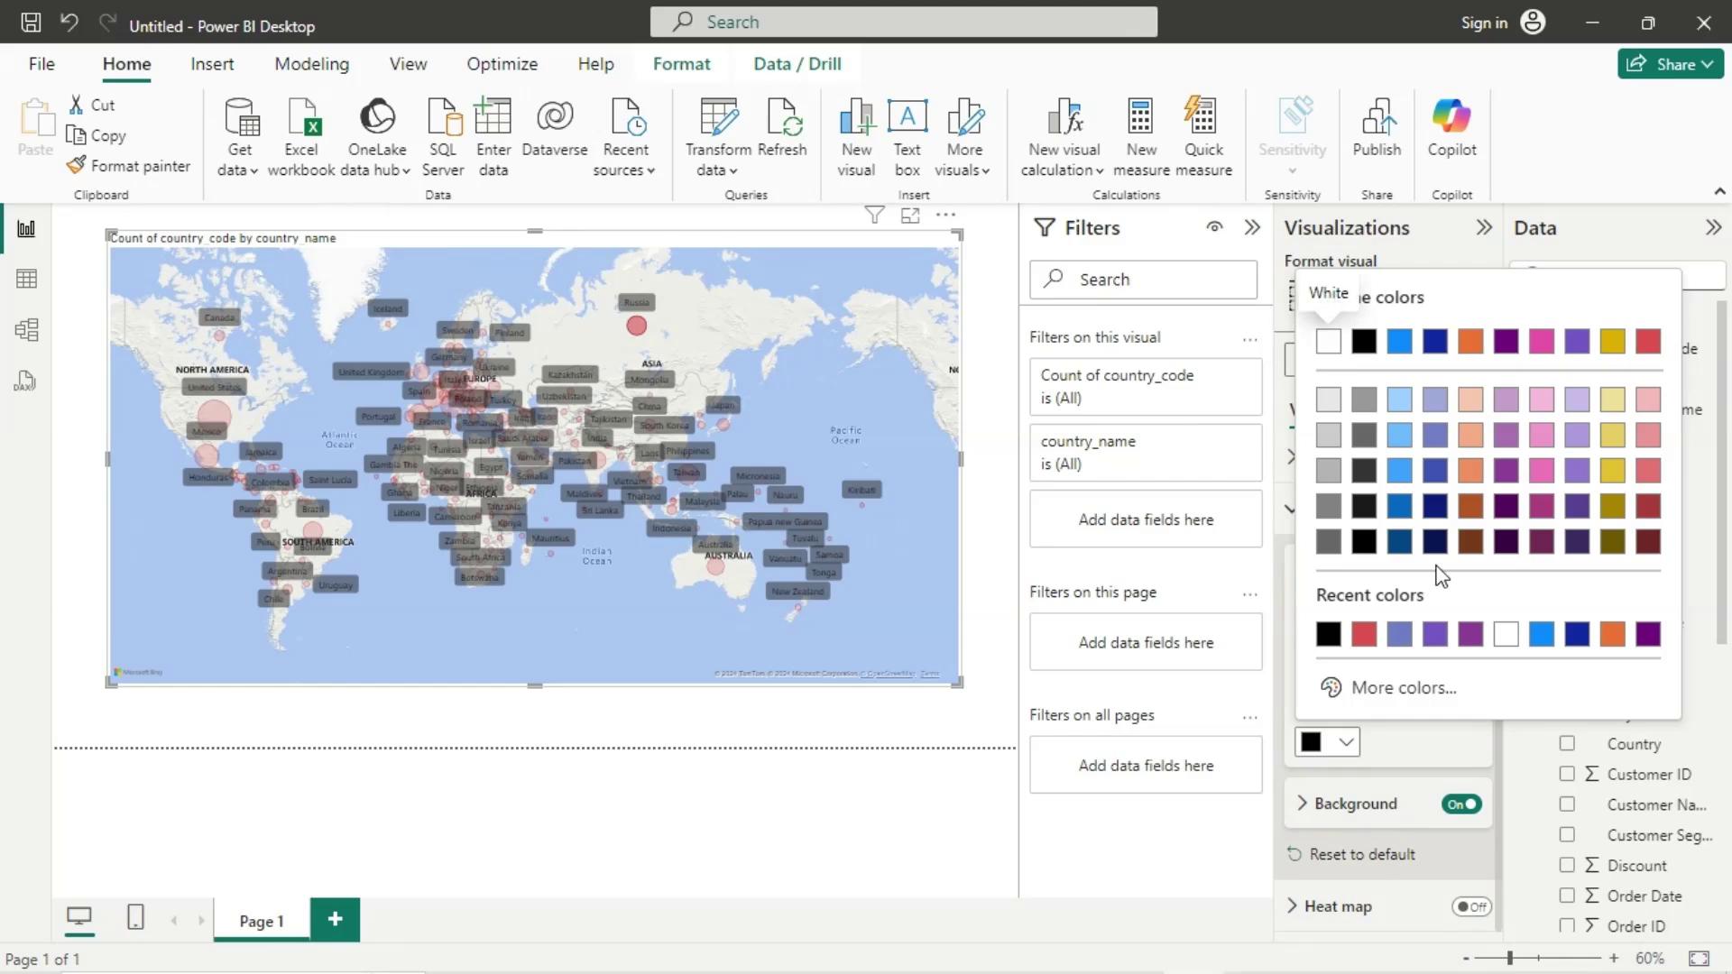
pyautogui.click(1507, 633)
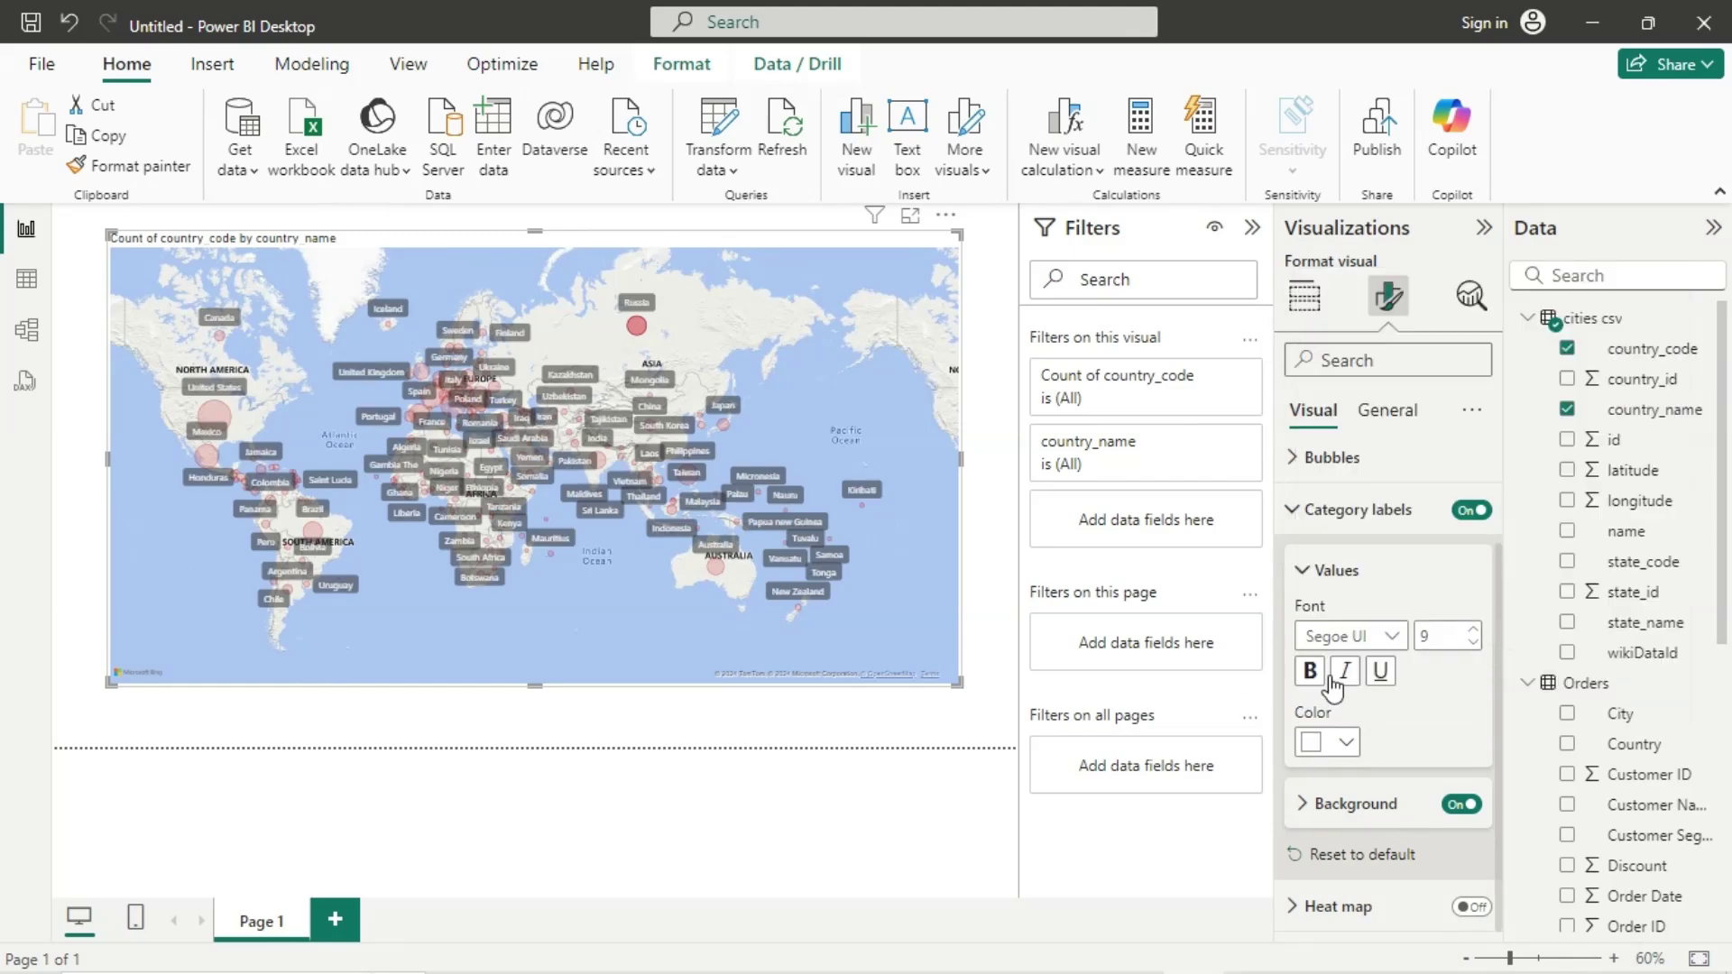
# Step: Change the map style to Dark in the map settings
pyautogui.scroll(2, 1333, 685)
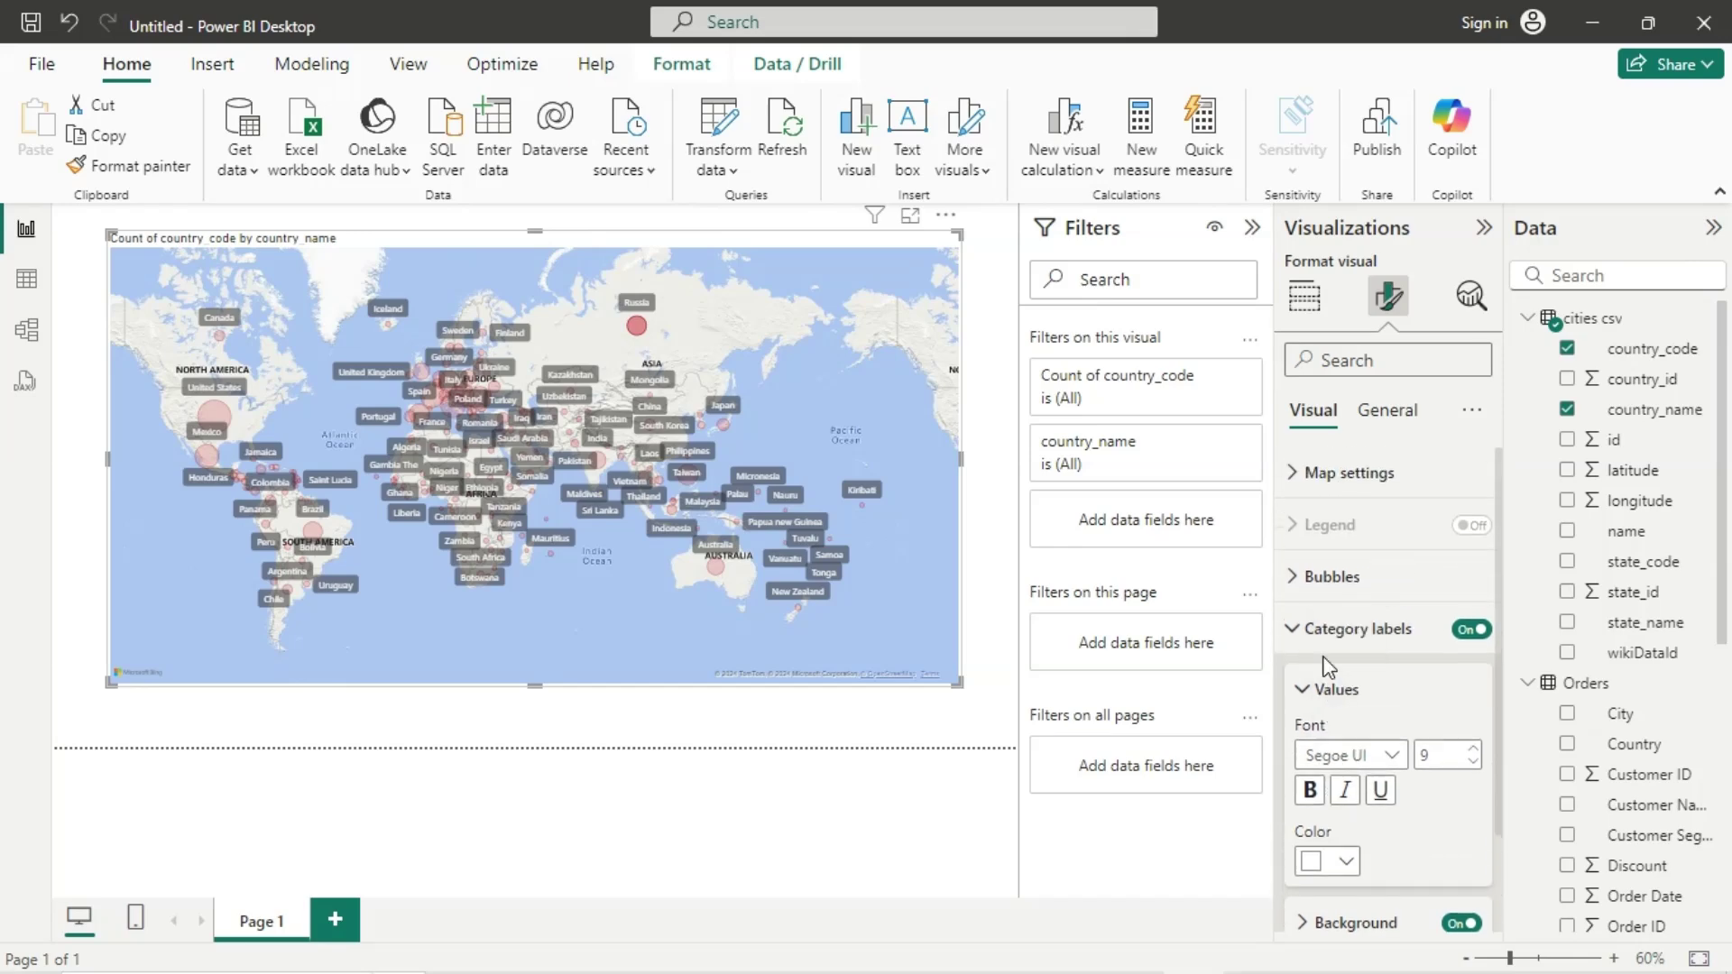
pyautogui.click(1299, 484)
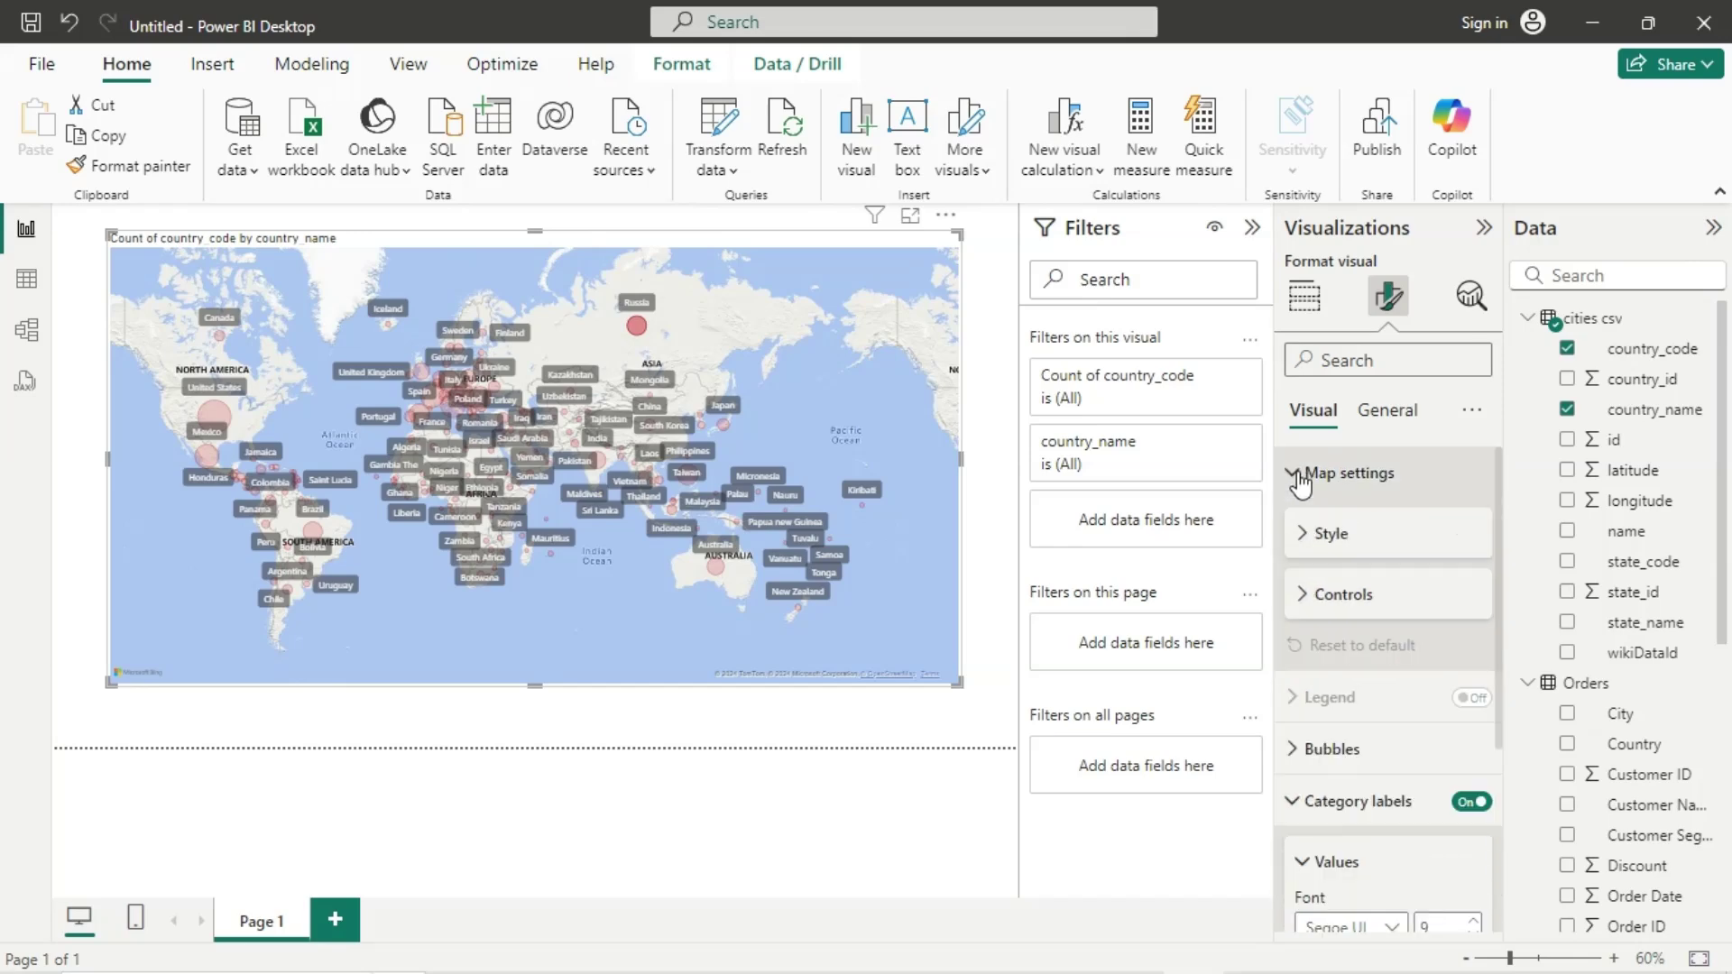
pyautogui.click(1329, 552)
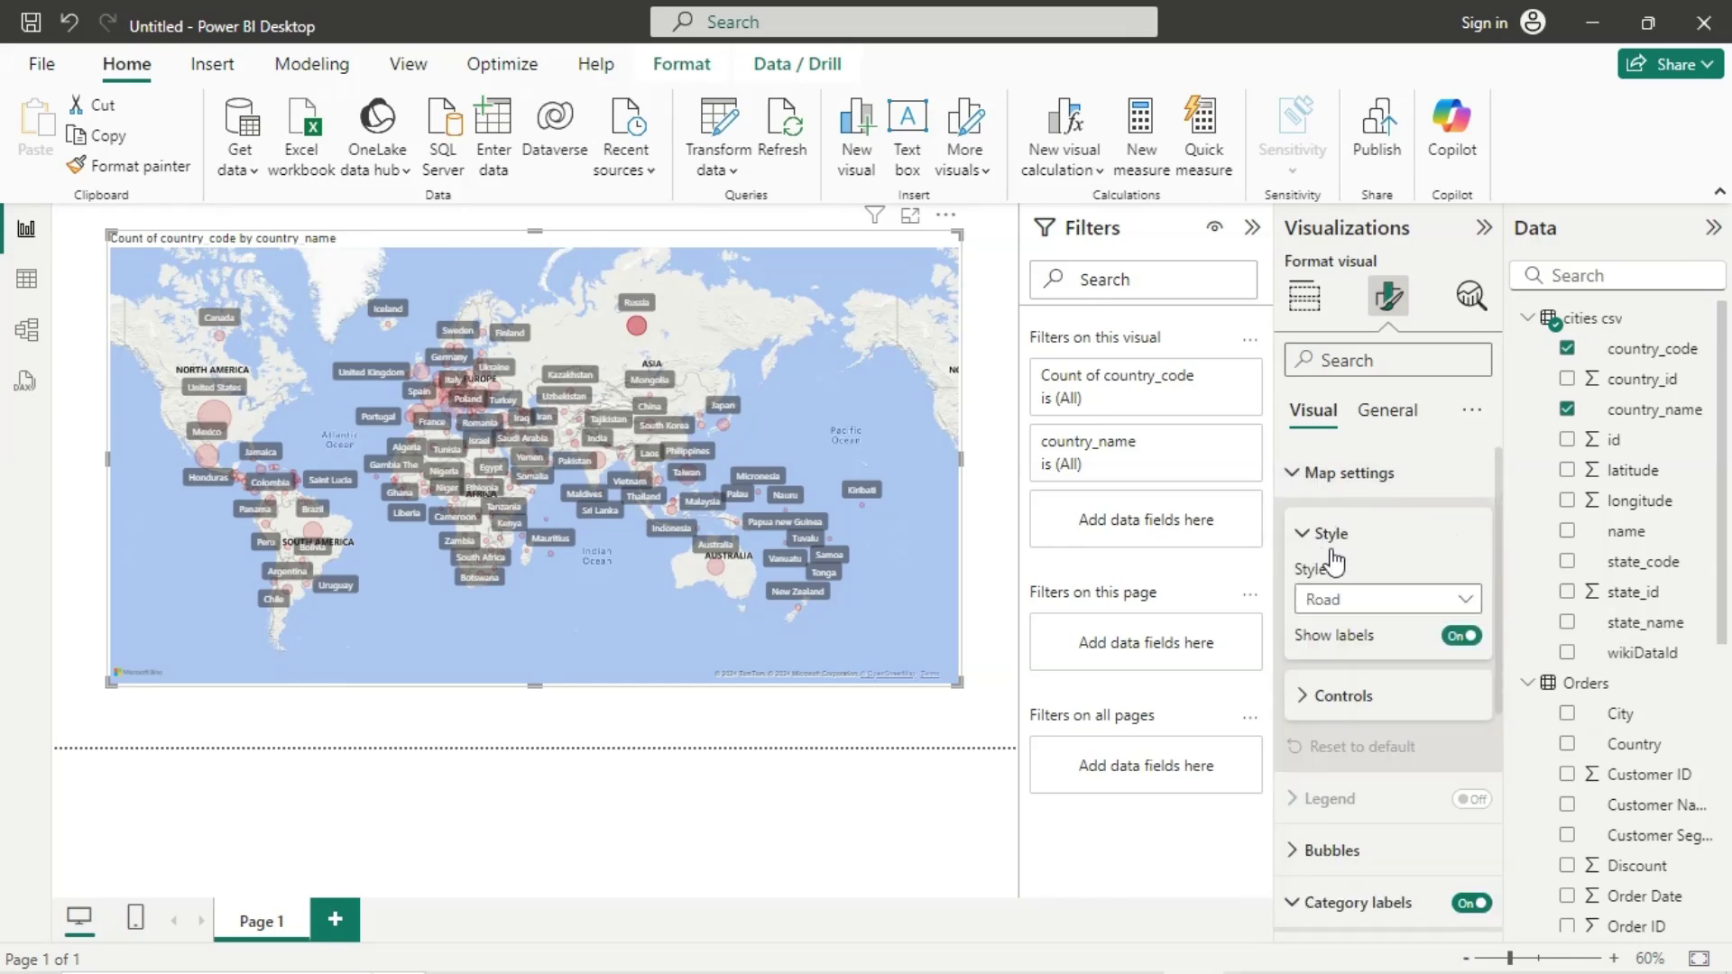
pyautogui.click(1352, 601)
pyautogui.click(1328, 672)
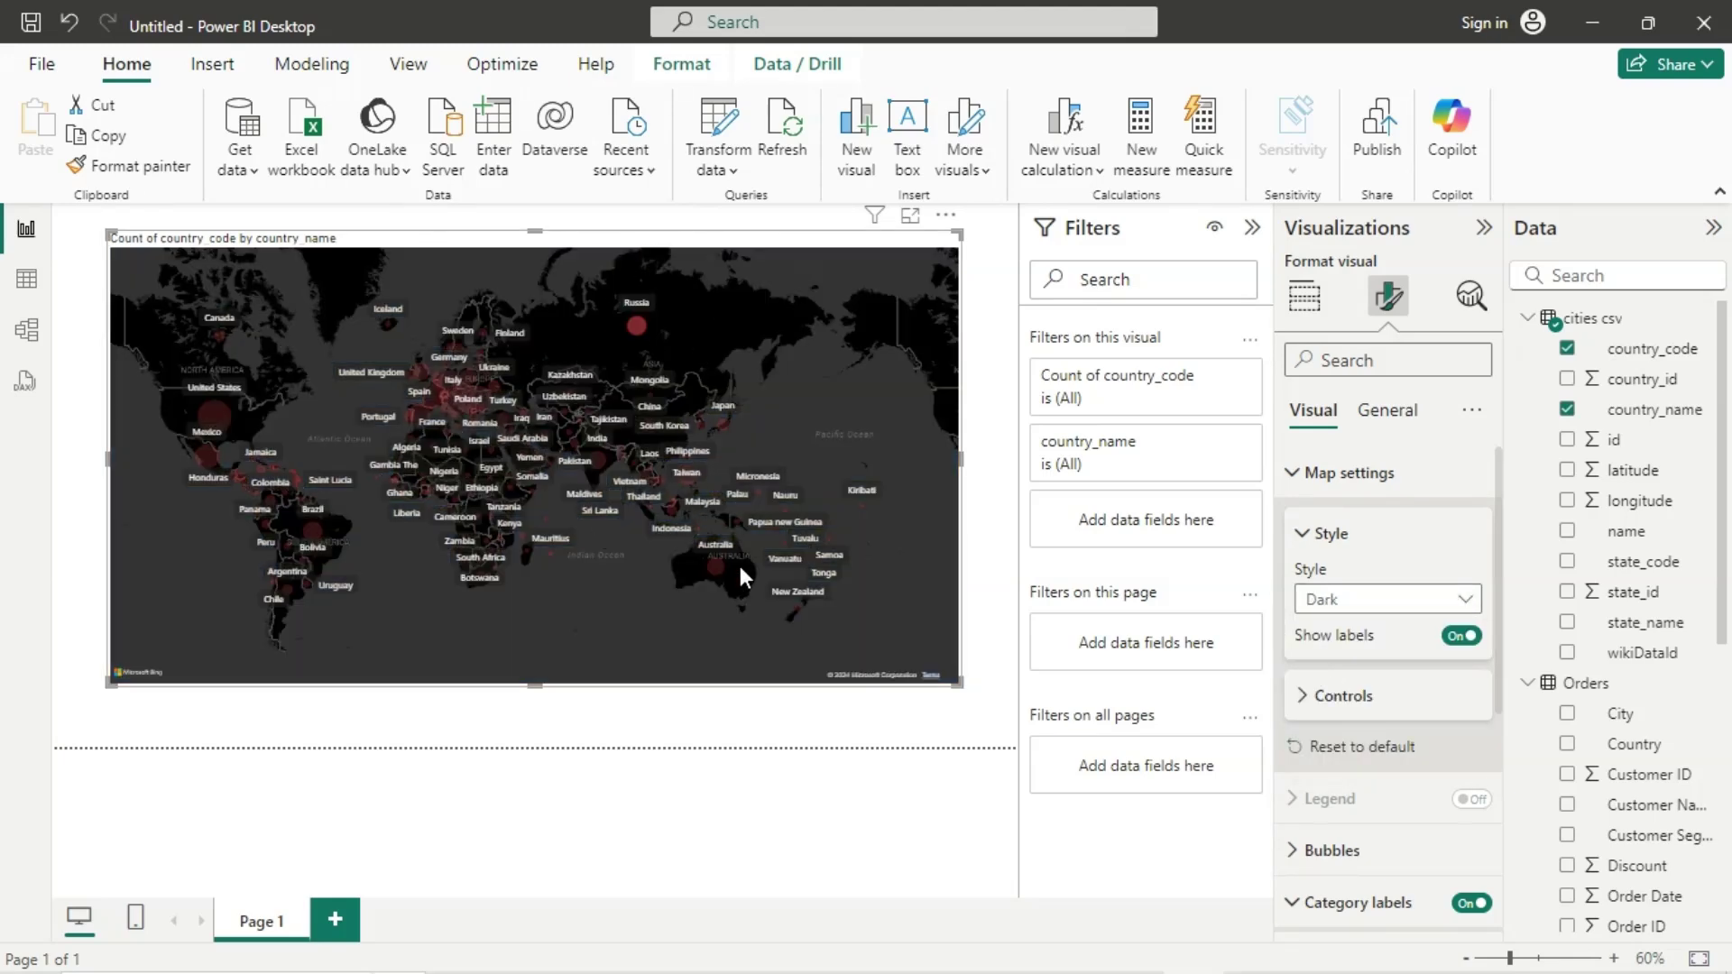
# Step: Turn off the background of the map's category labels
pyautogui.scroll(-3, 1430, 717)
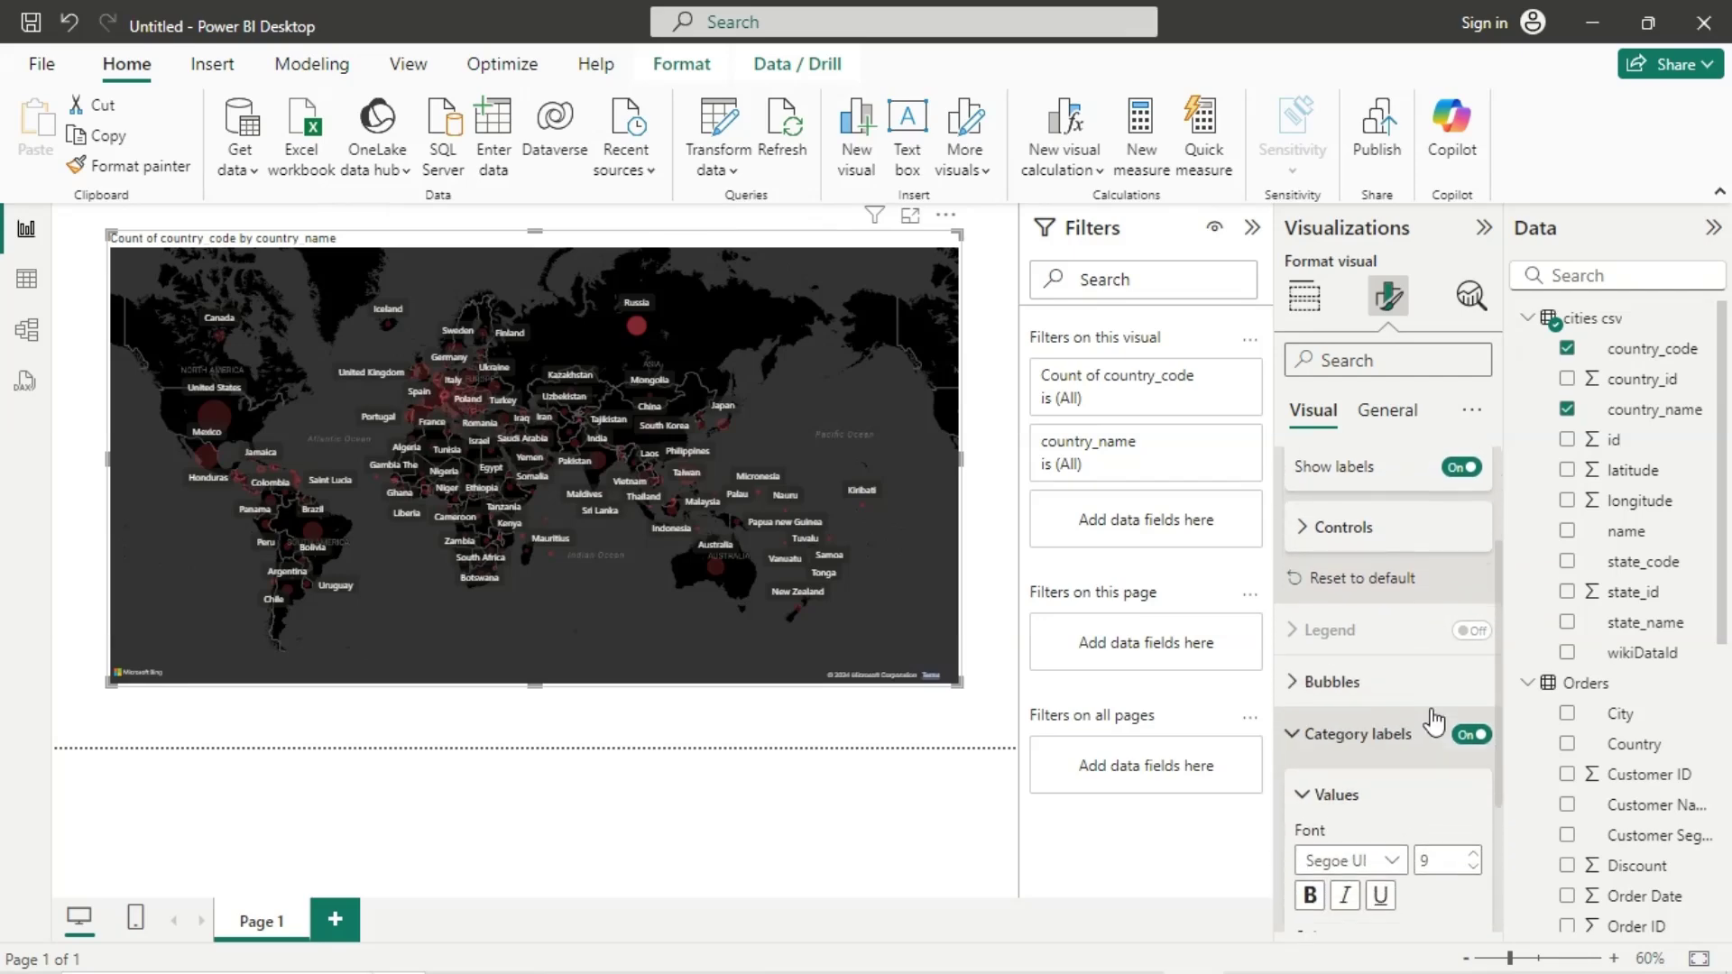
pyautogui.click(1348, 795)
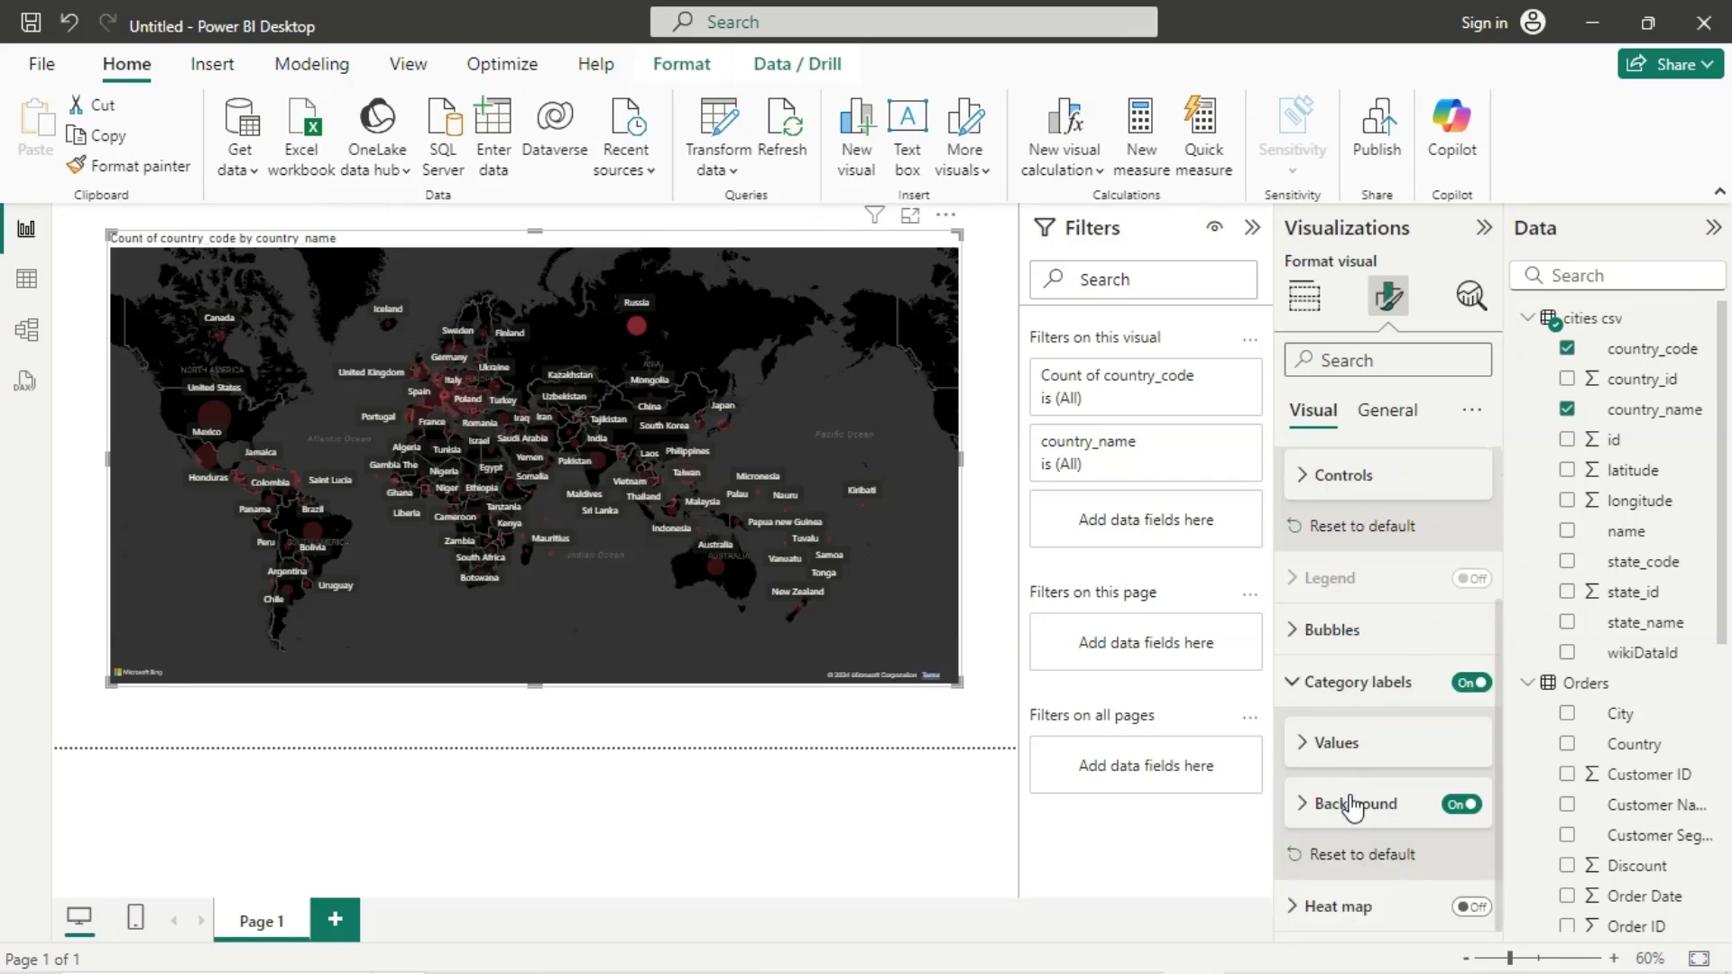
pyautogui.click(1456, 804)
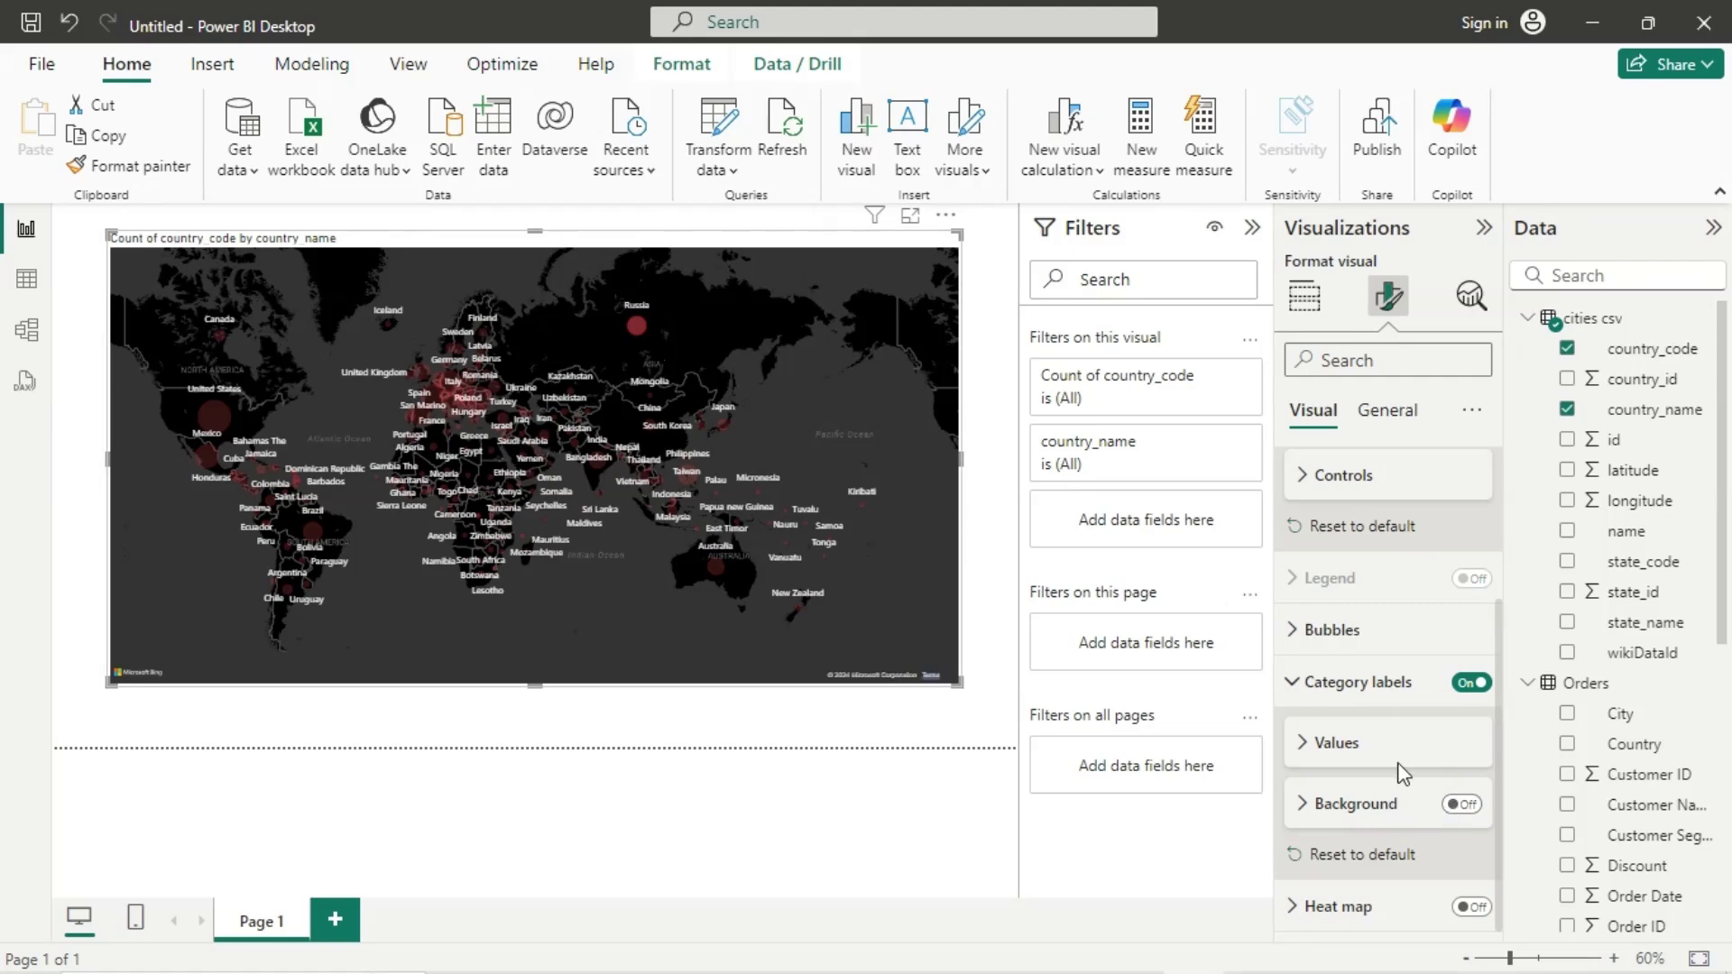
pyautogui.click(1315, 693)
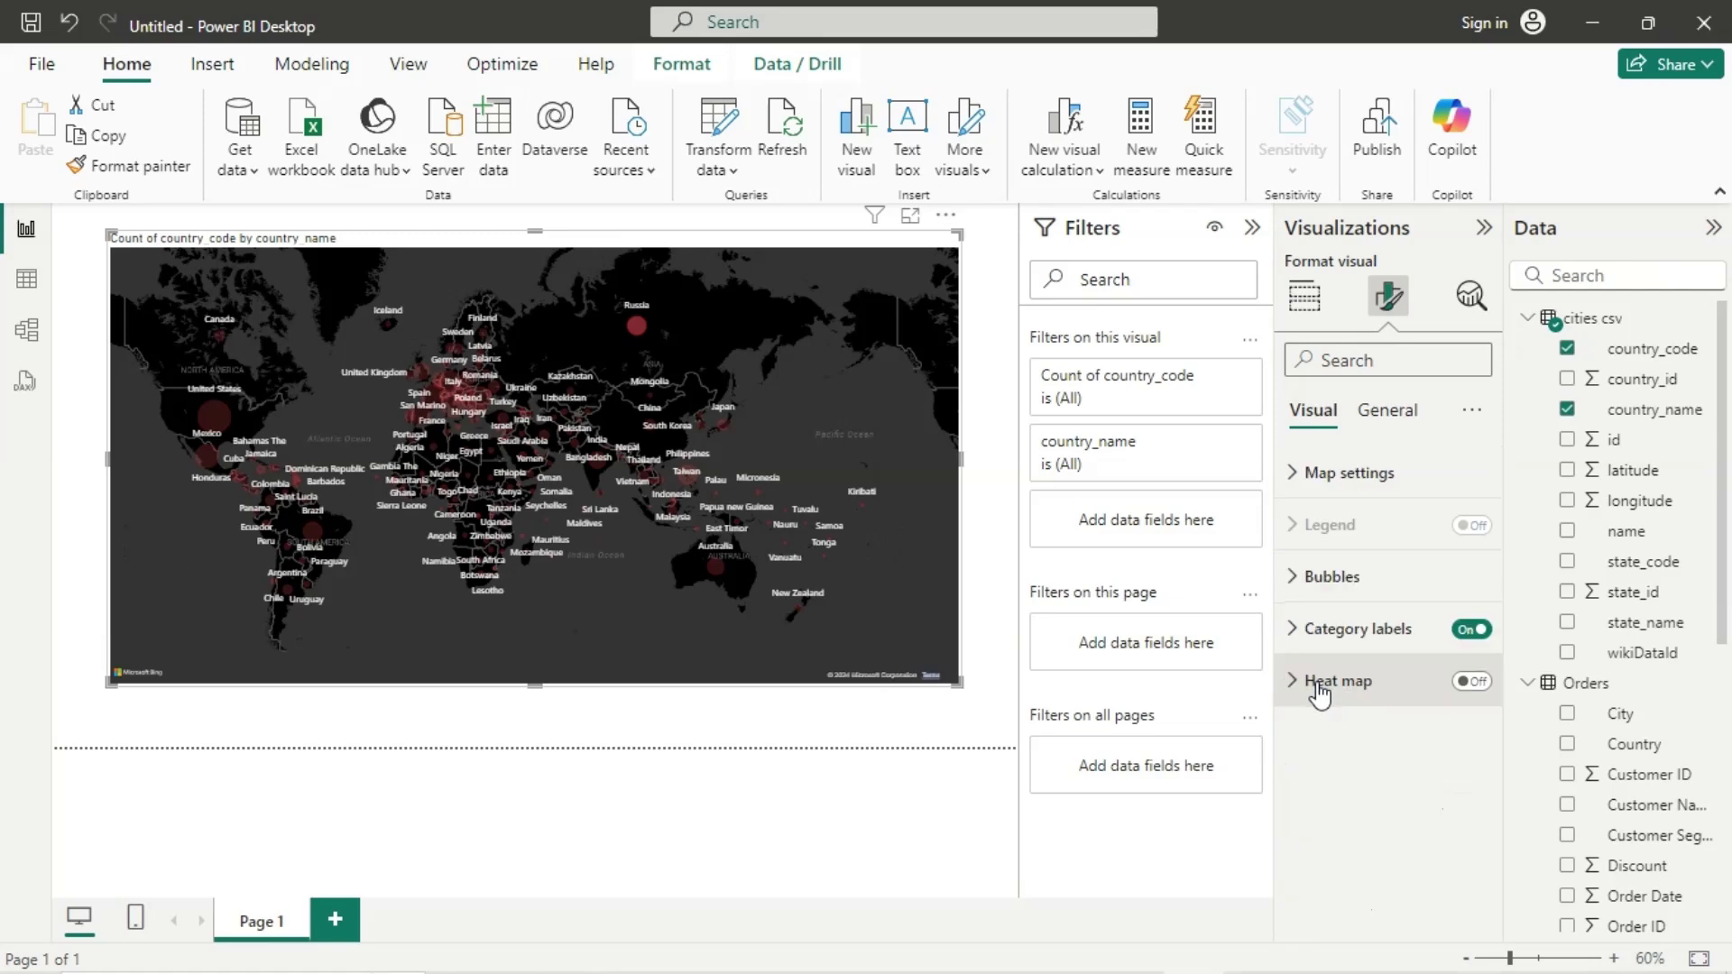
# Step: Turn on the heat map and set its 0% gradient stop to orange
pyautogui.click(1319, 693)
pyautogui.click(1471, 682)
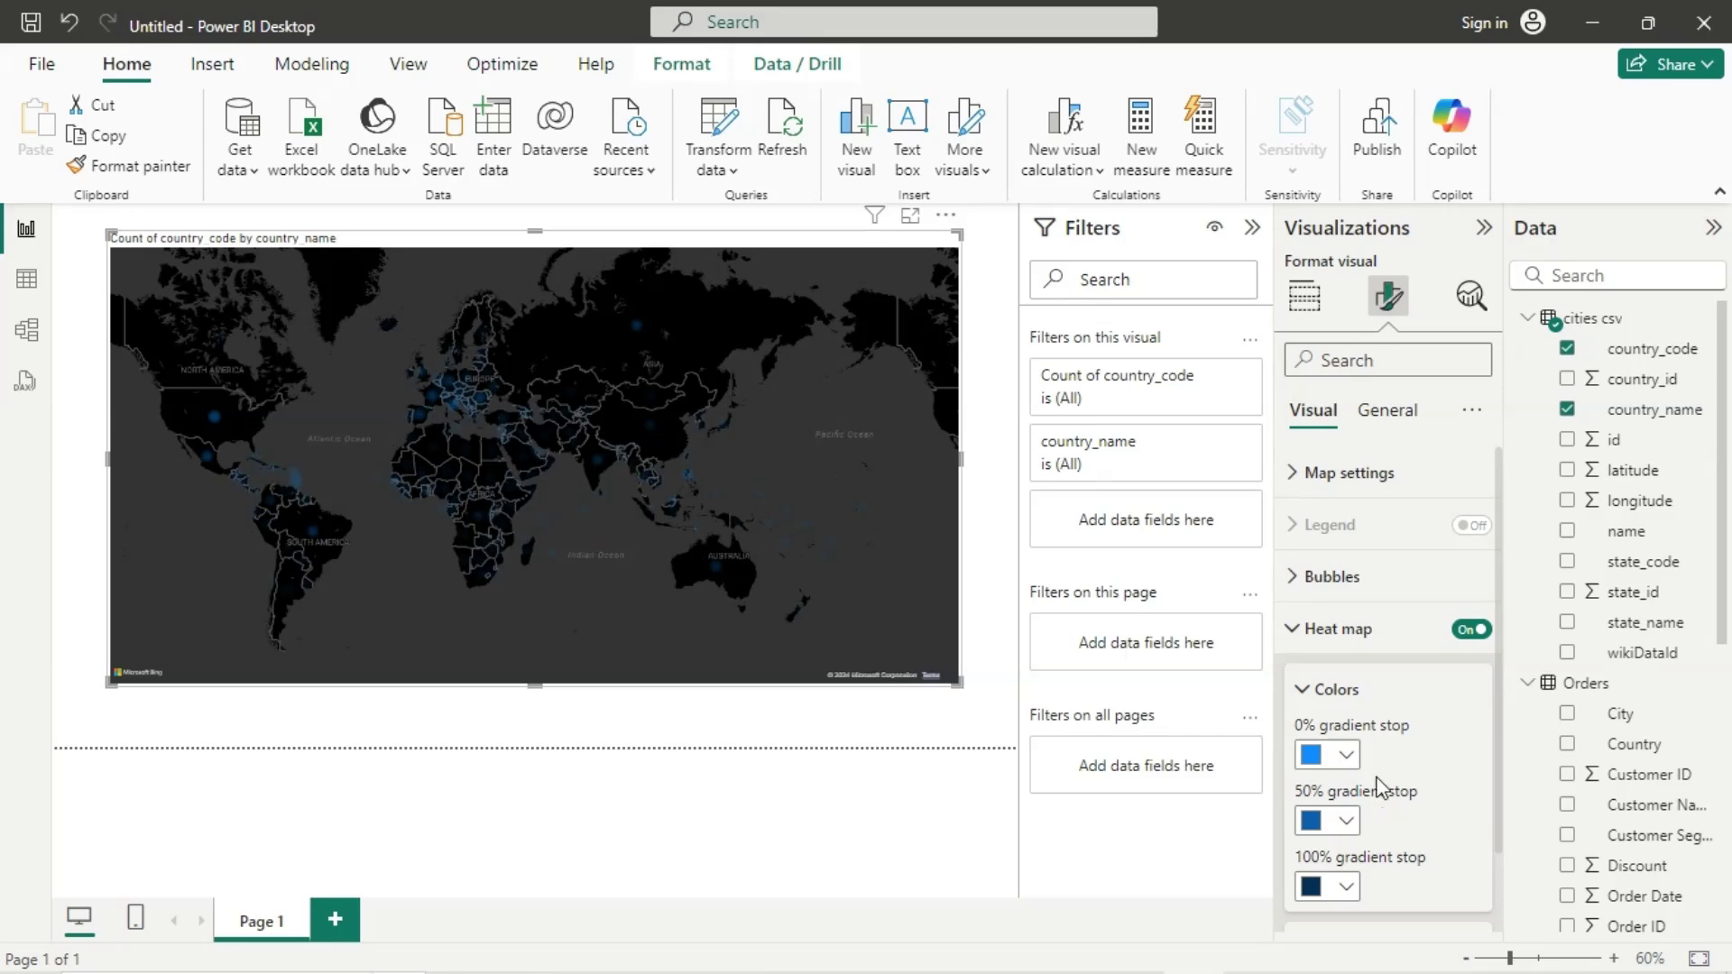
pyautogui.scroll(-2, 1382, 787)
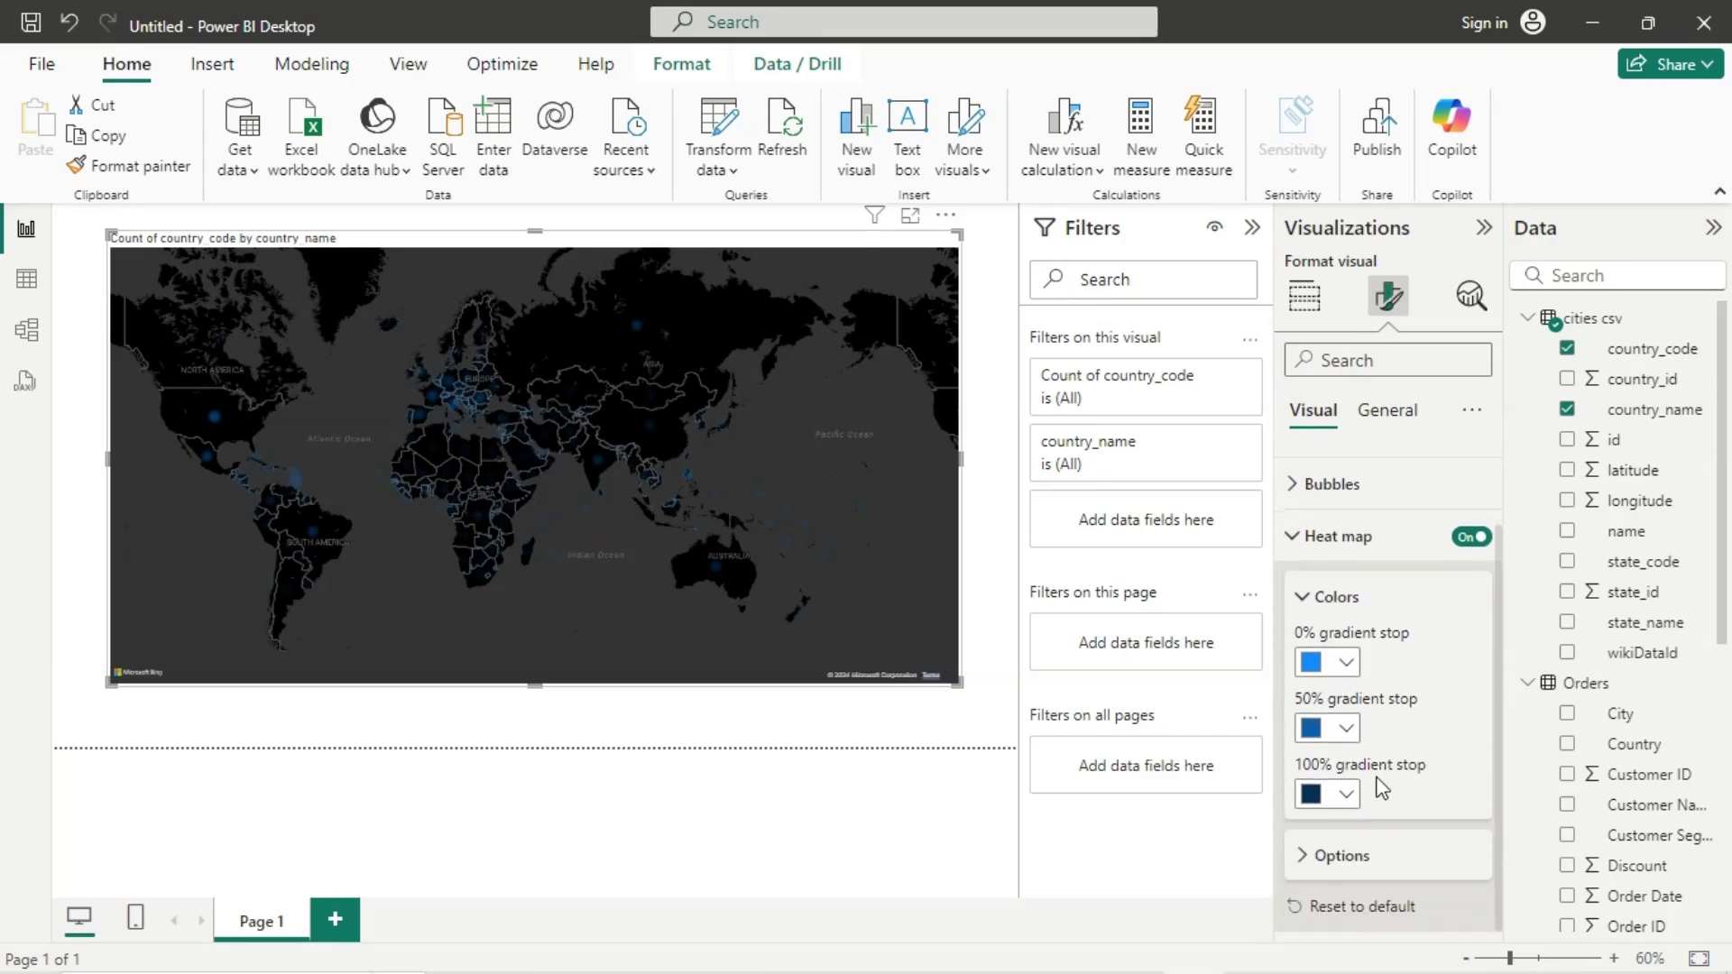
pyautogui.click(1310, 663)
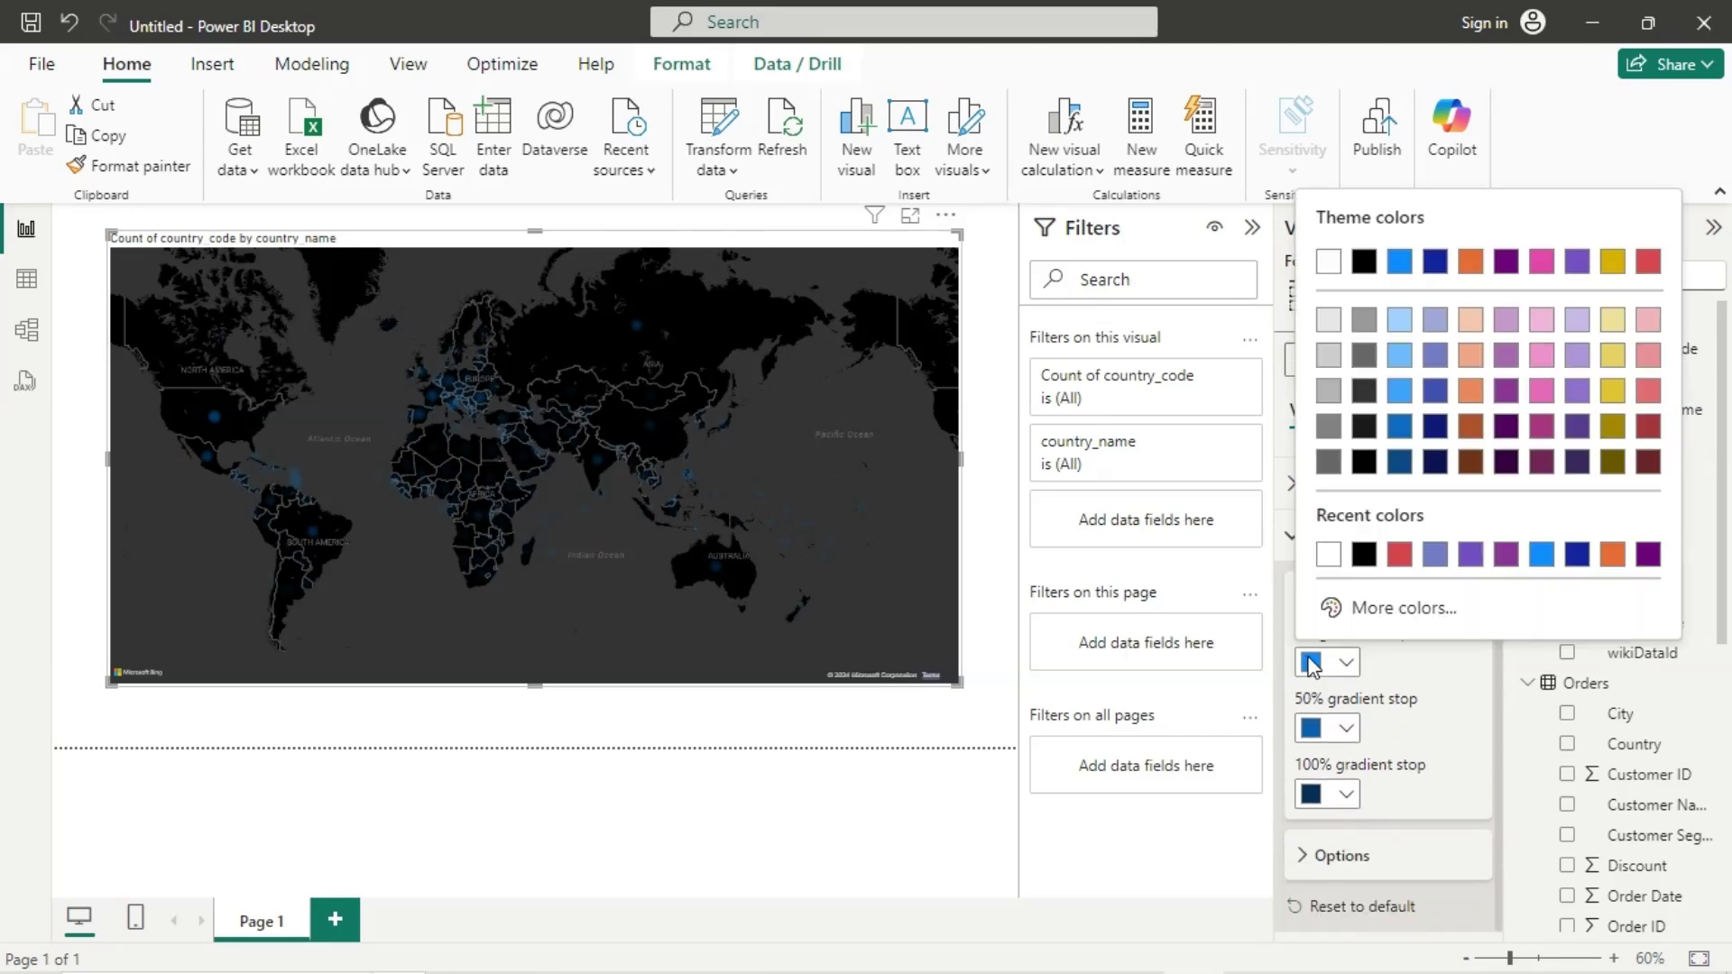
pyautogui.click(1473, 262)
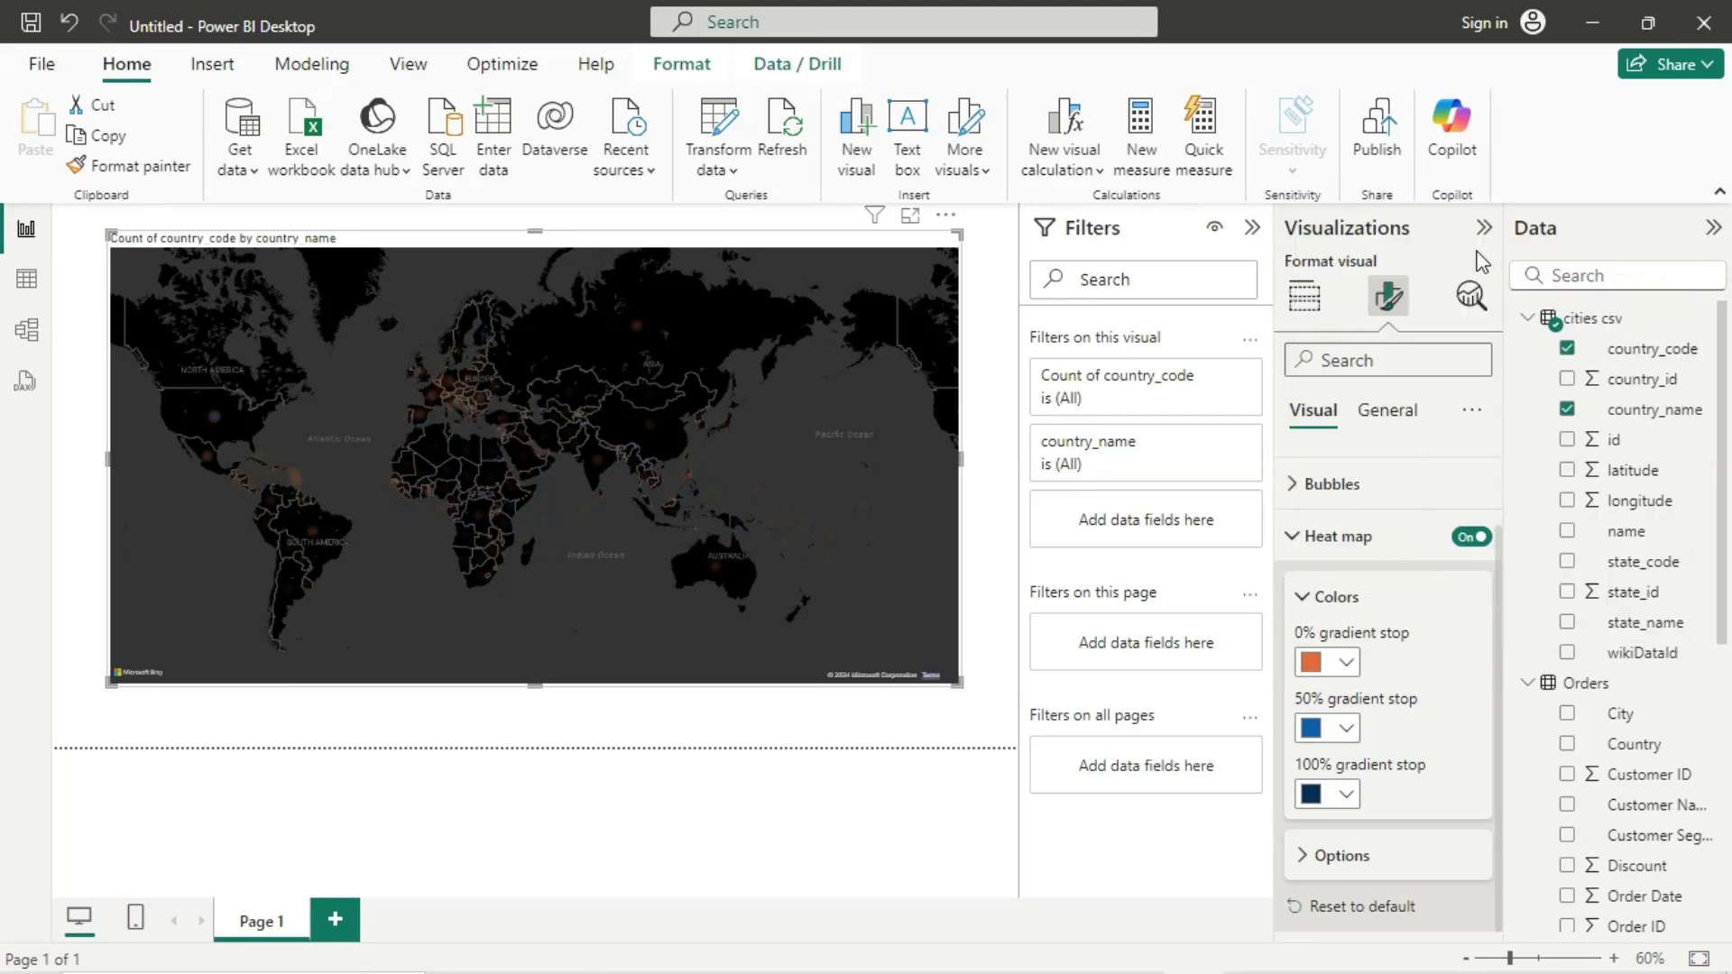
# Step: Set the heat map's 50% gradient stop to light purple and its 100% gradient stop to dark blue
pyautogui.click(1312, 728)
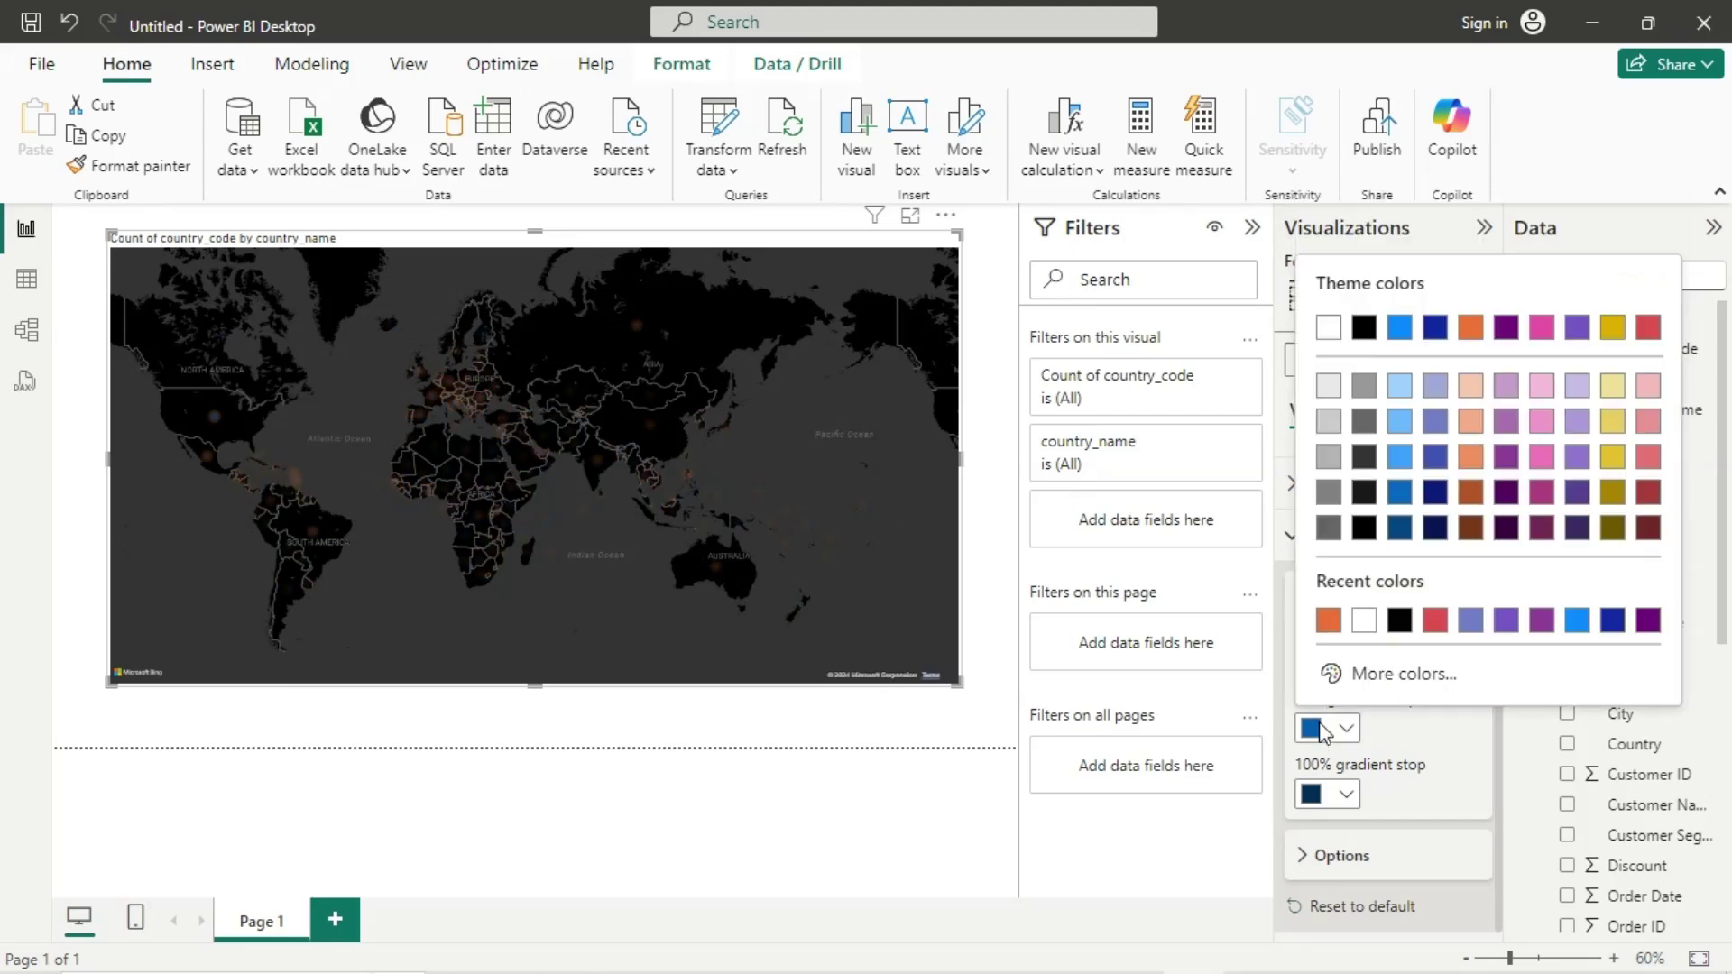
pyautogui.click(1586, 404)
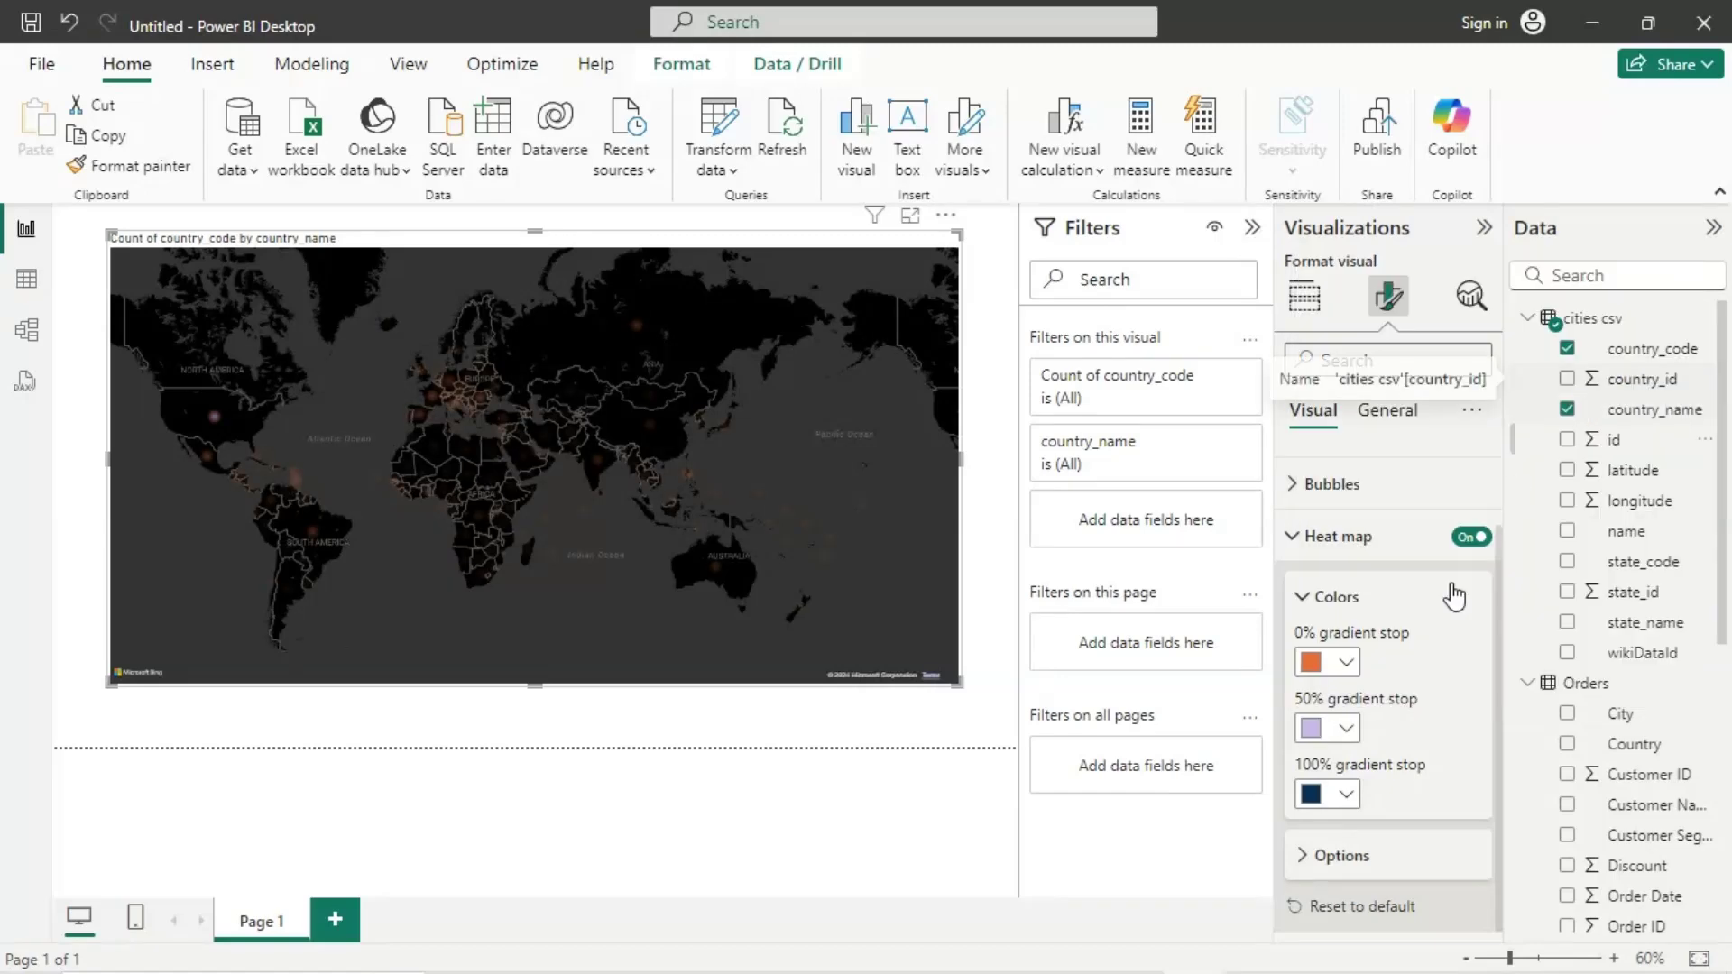
pyautogui.click(1312, 795)
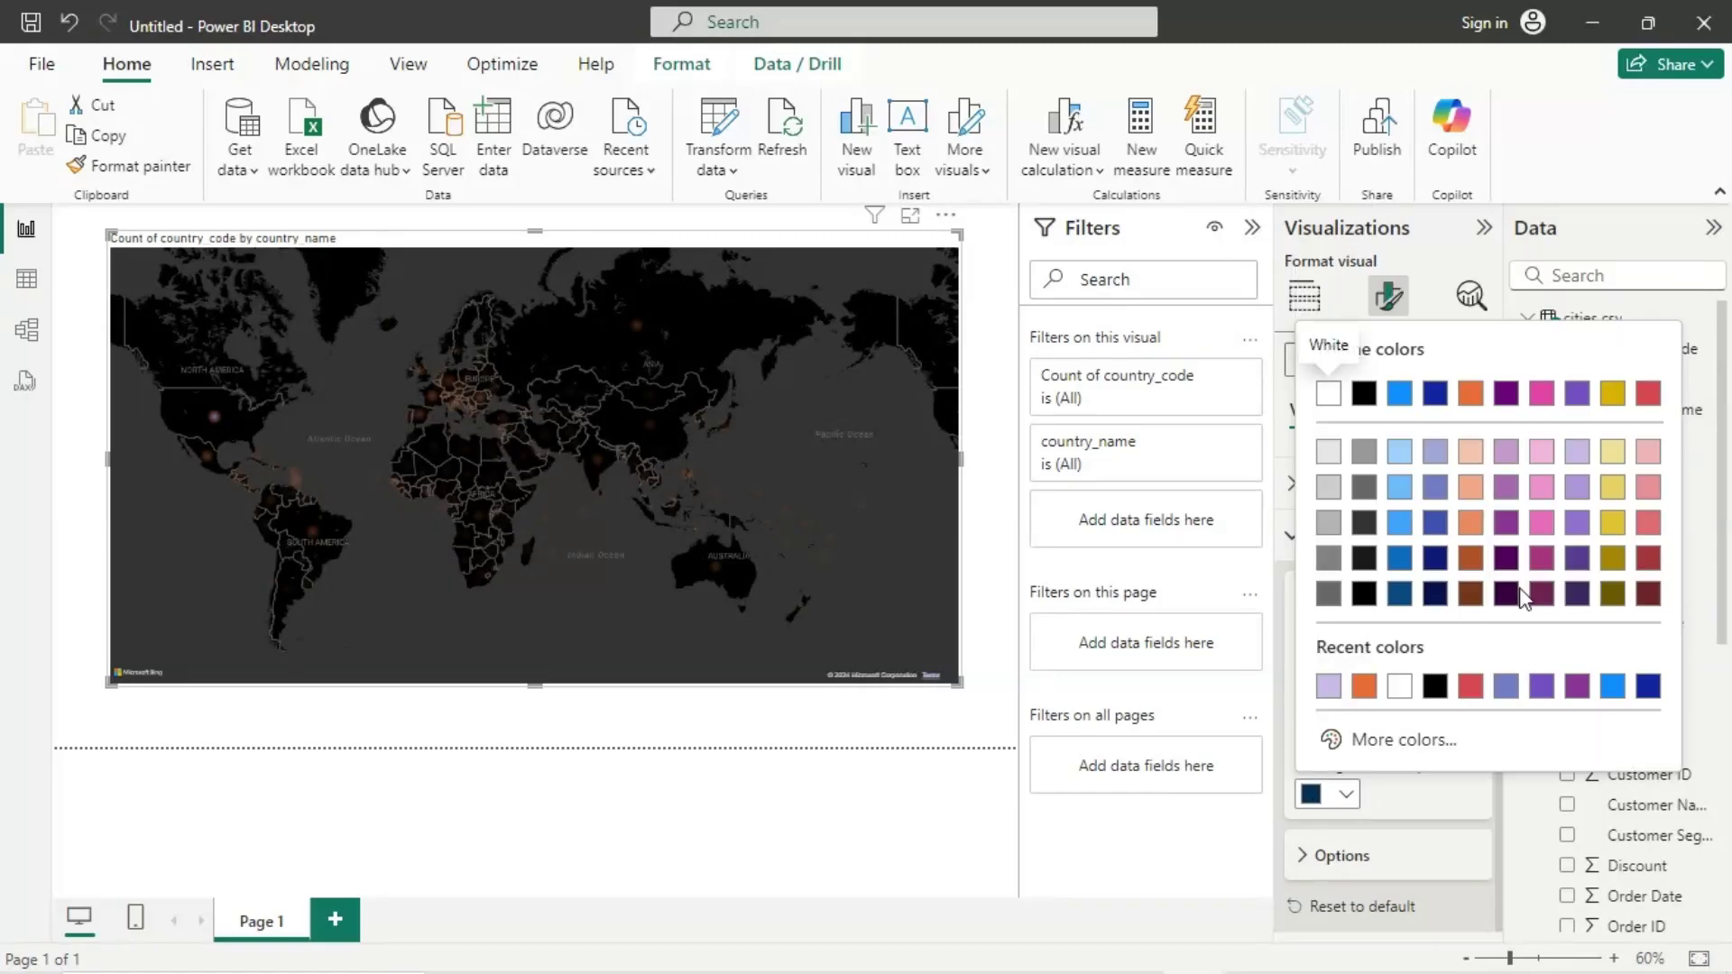
pyautogui.click(1648, 687)
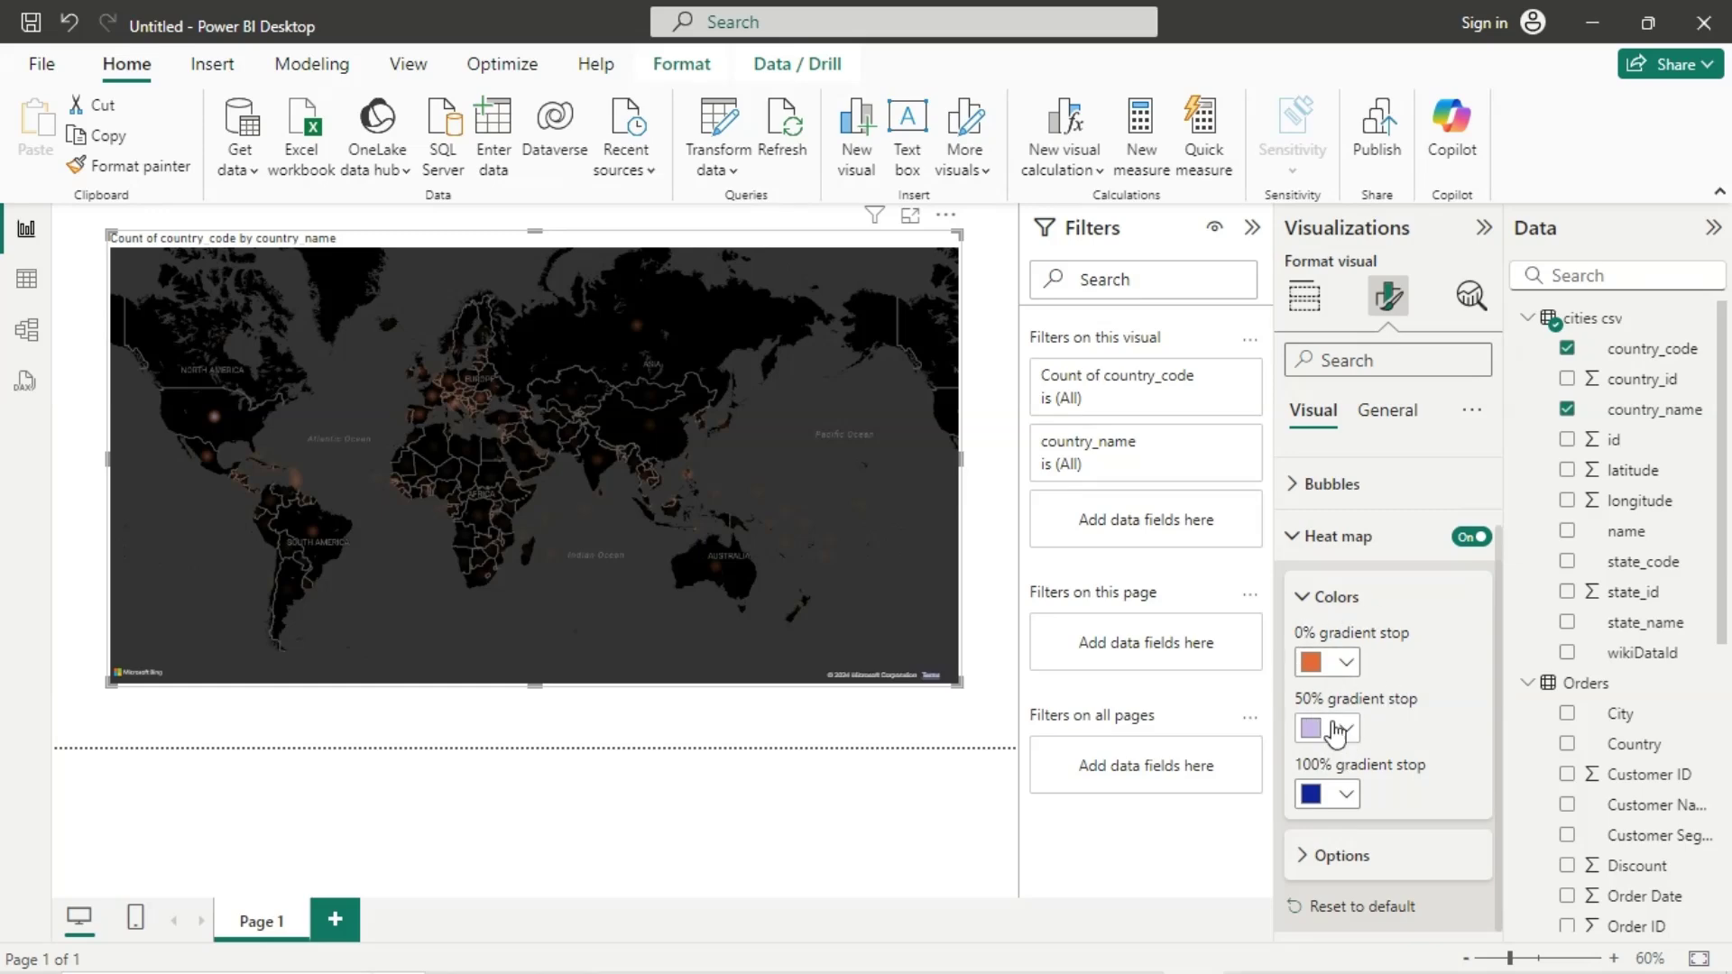
pyautogui.click(1307, 552)
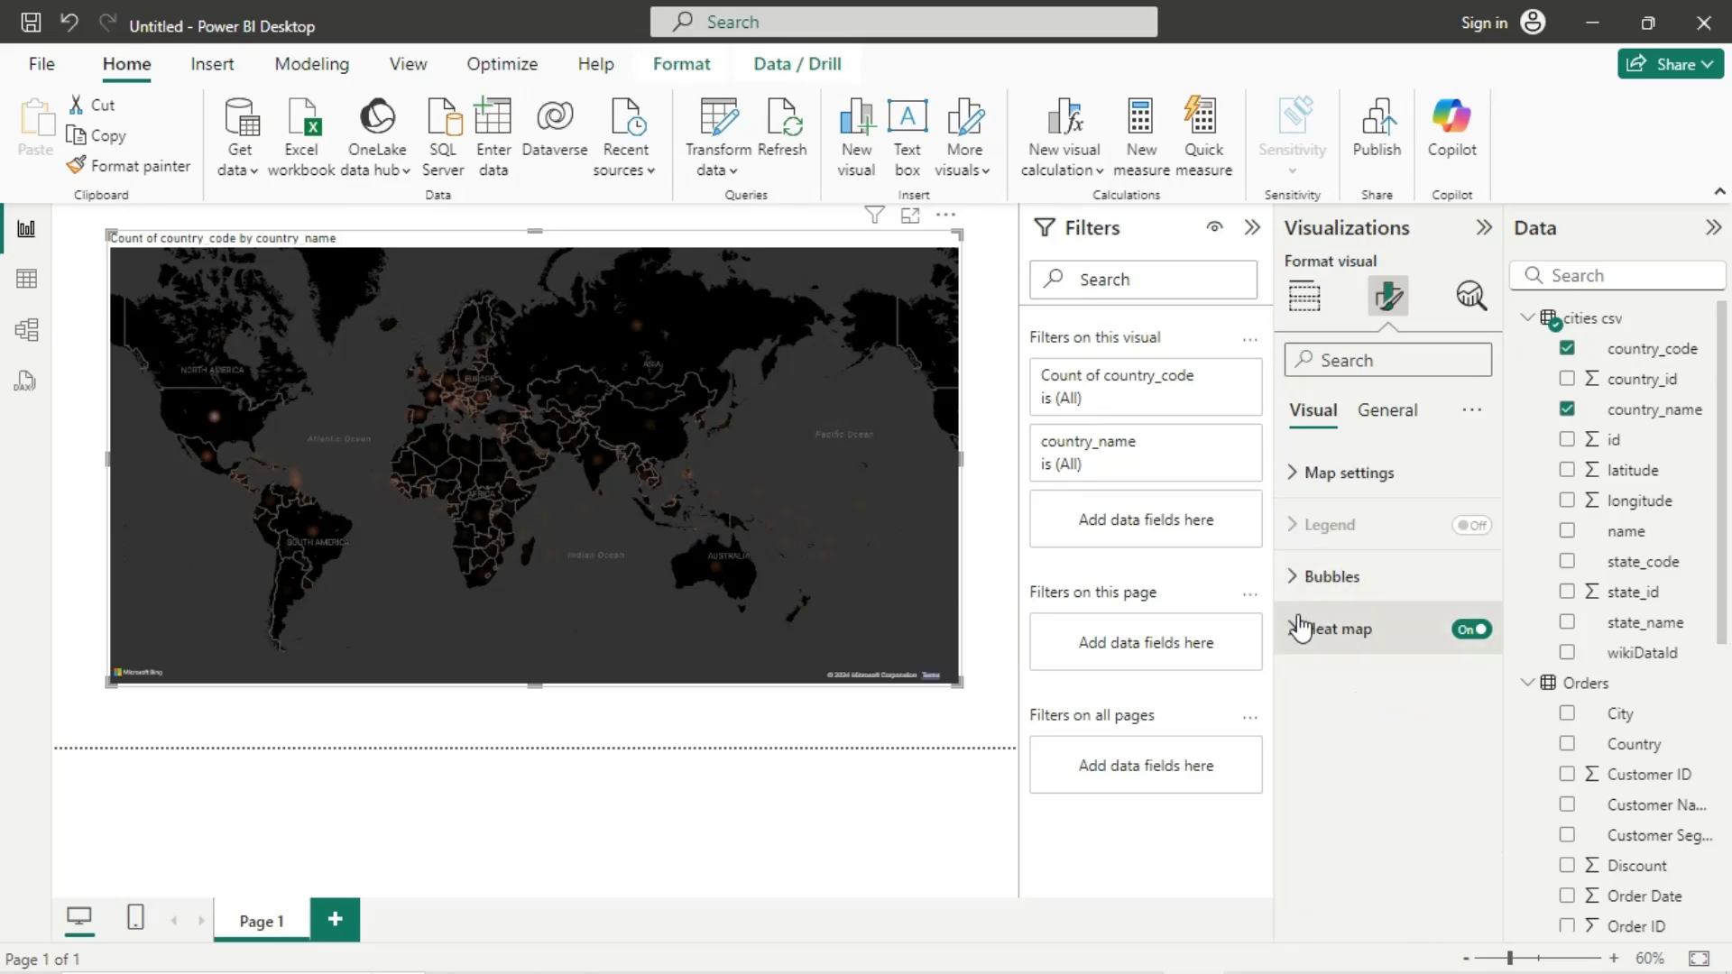
# Step: Convert the map into a filled map visual and review its map style settings
pyautogui.click(1294, 302)
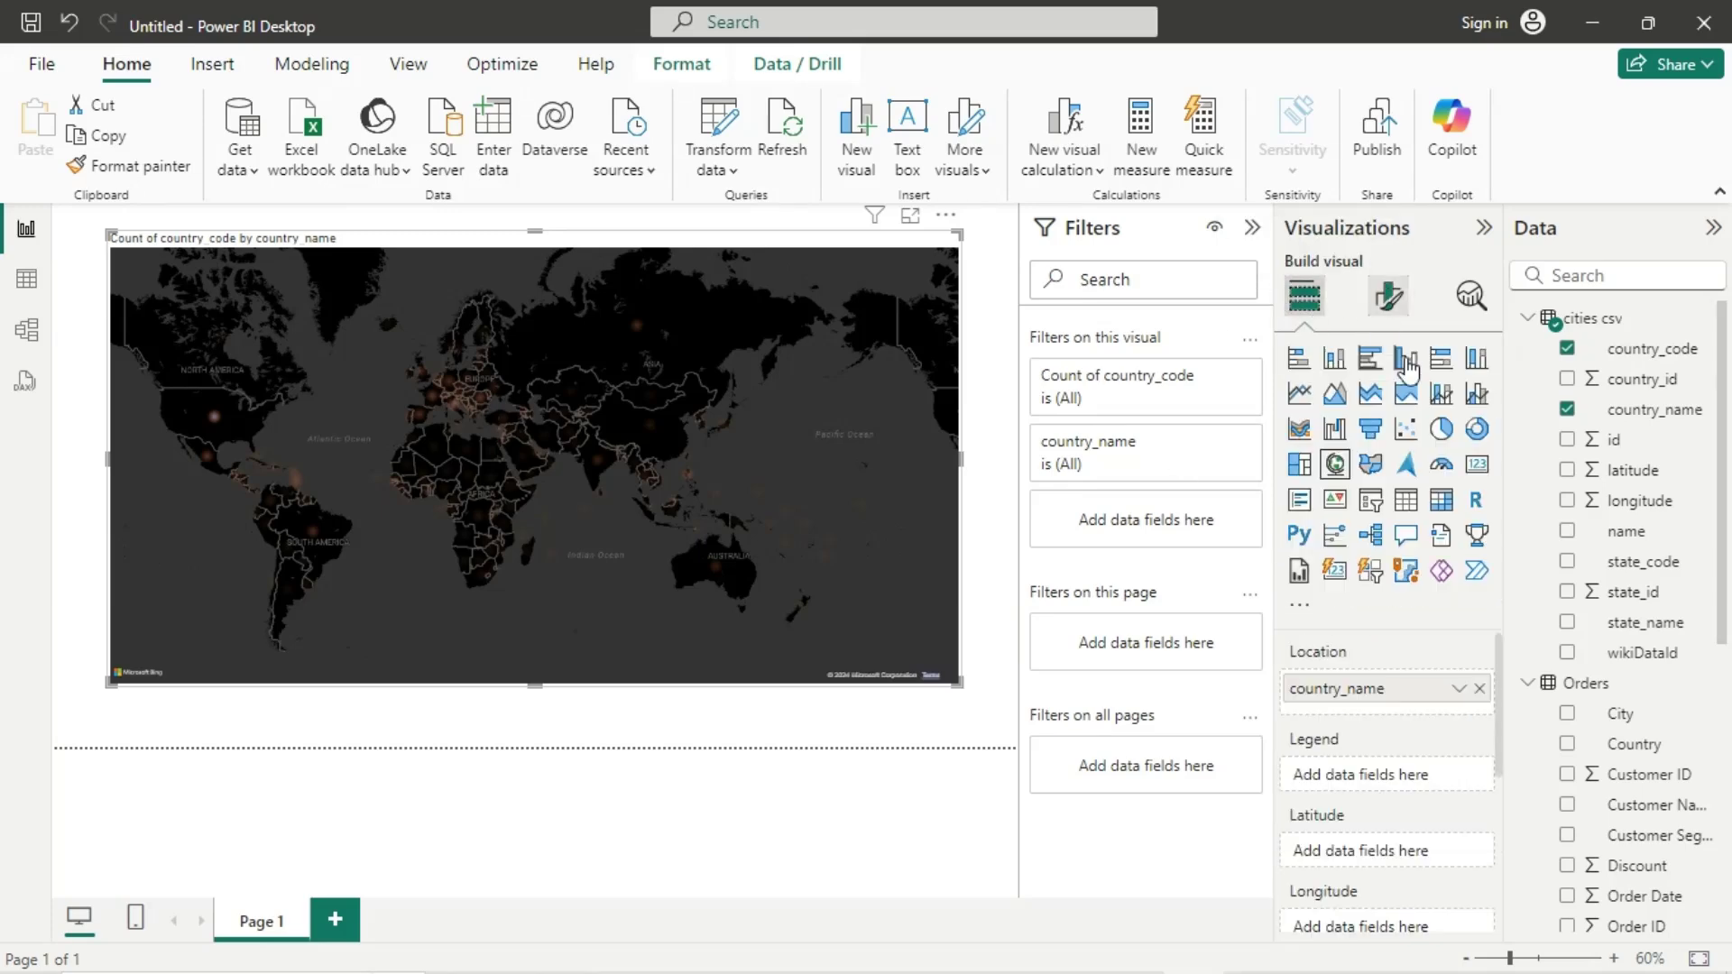
pyautogui.click(1369, 477)
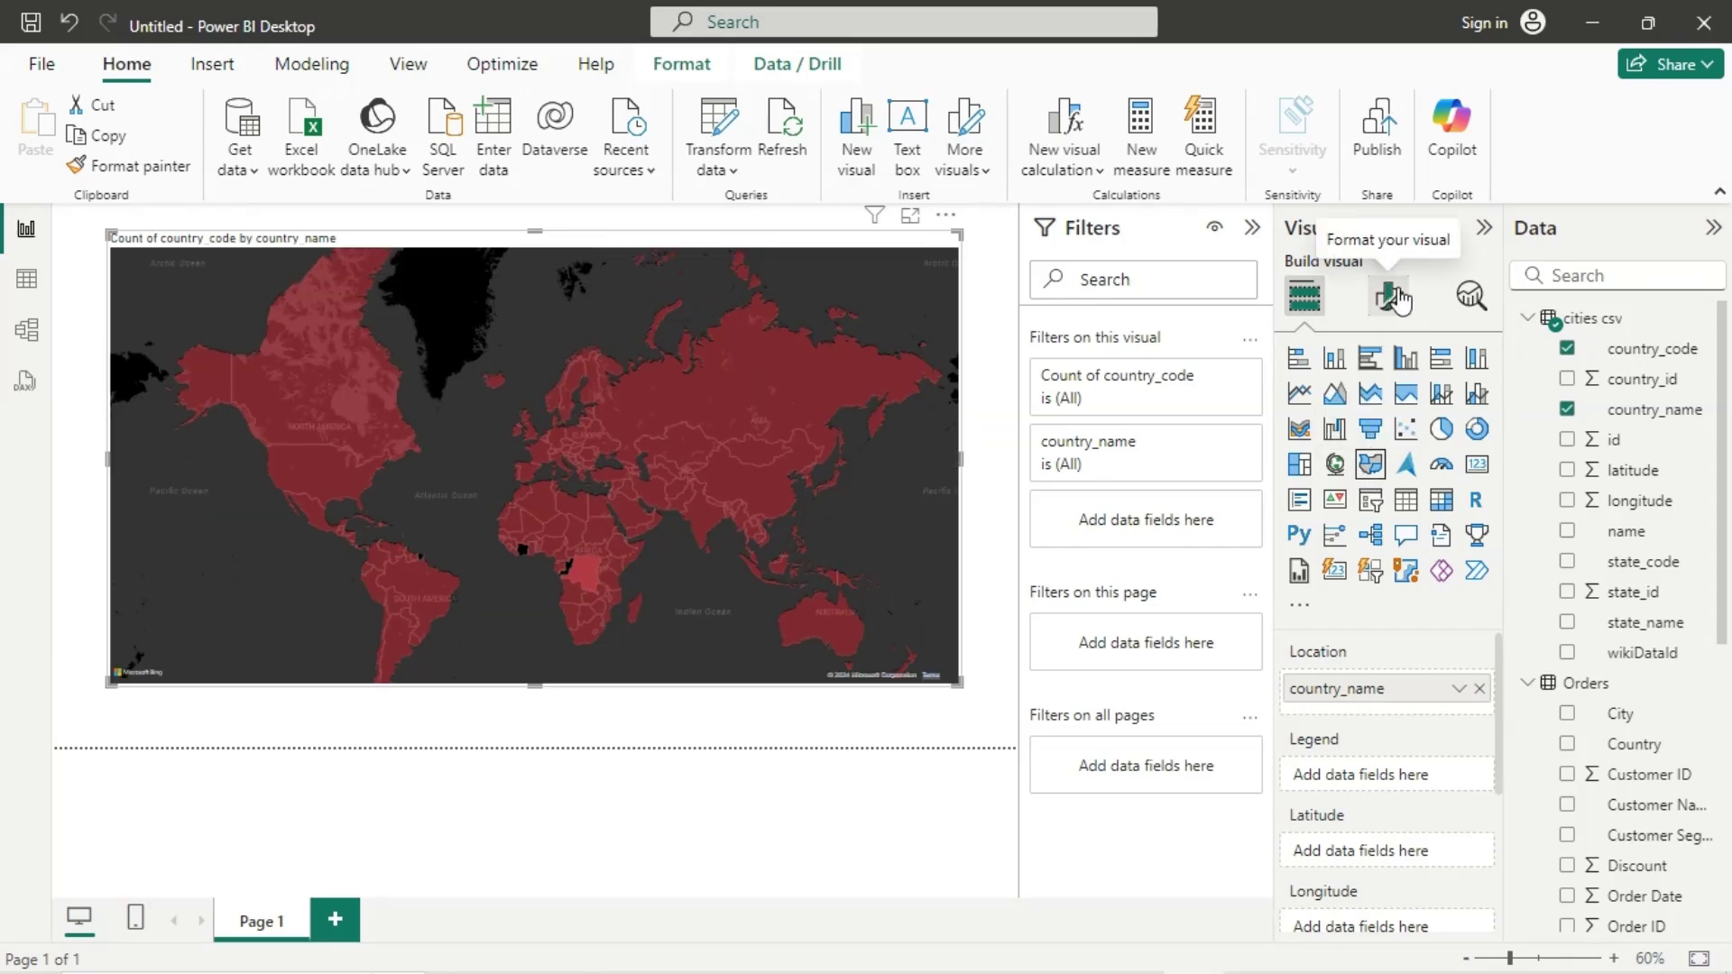
pyautogui.click(1389, 296)
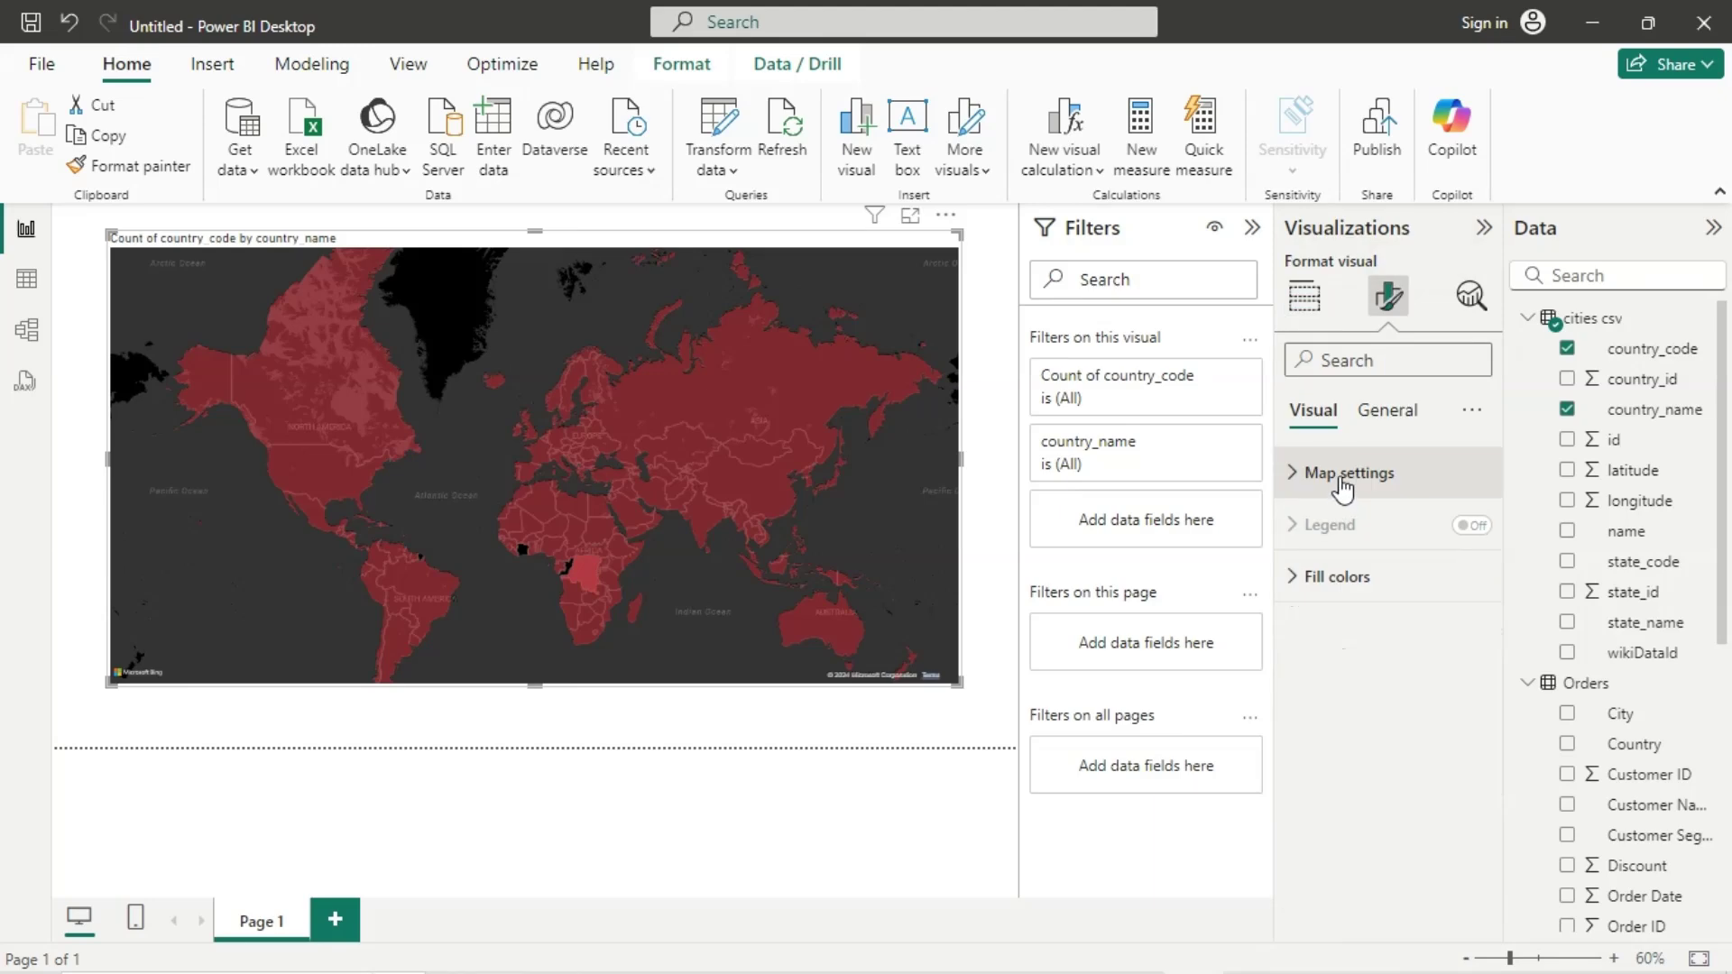
pyautogui.click(1343, 485)
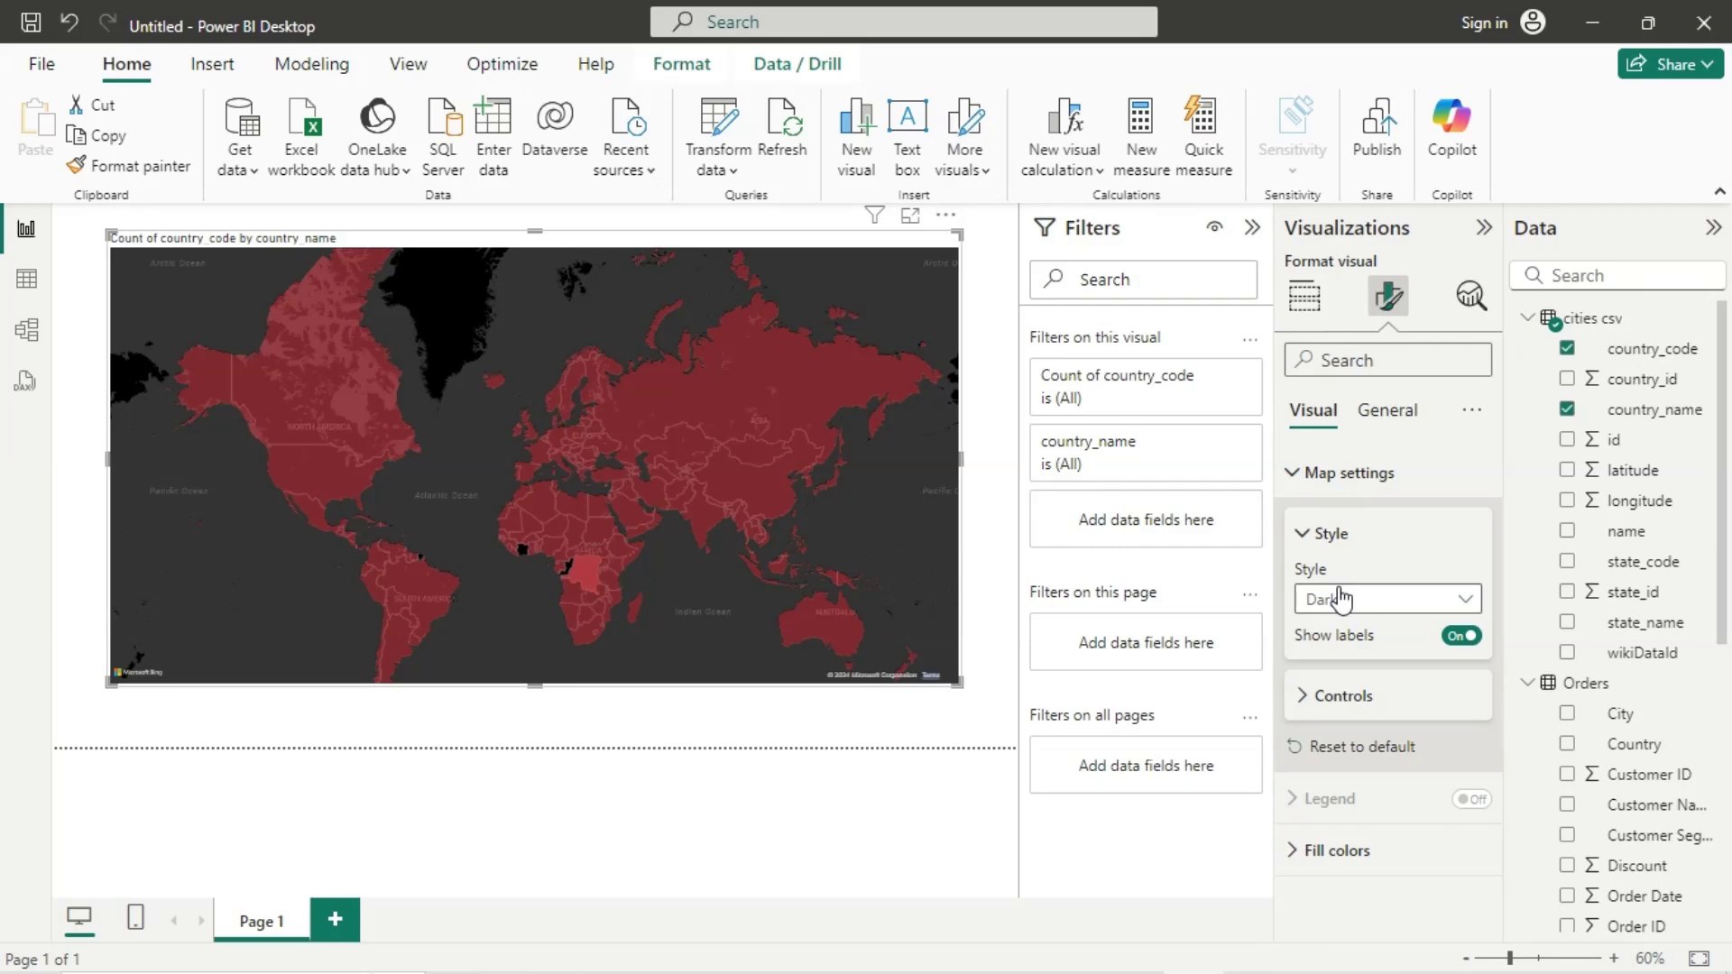
pyautogui.click(1303, 485)
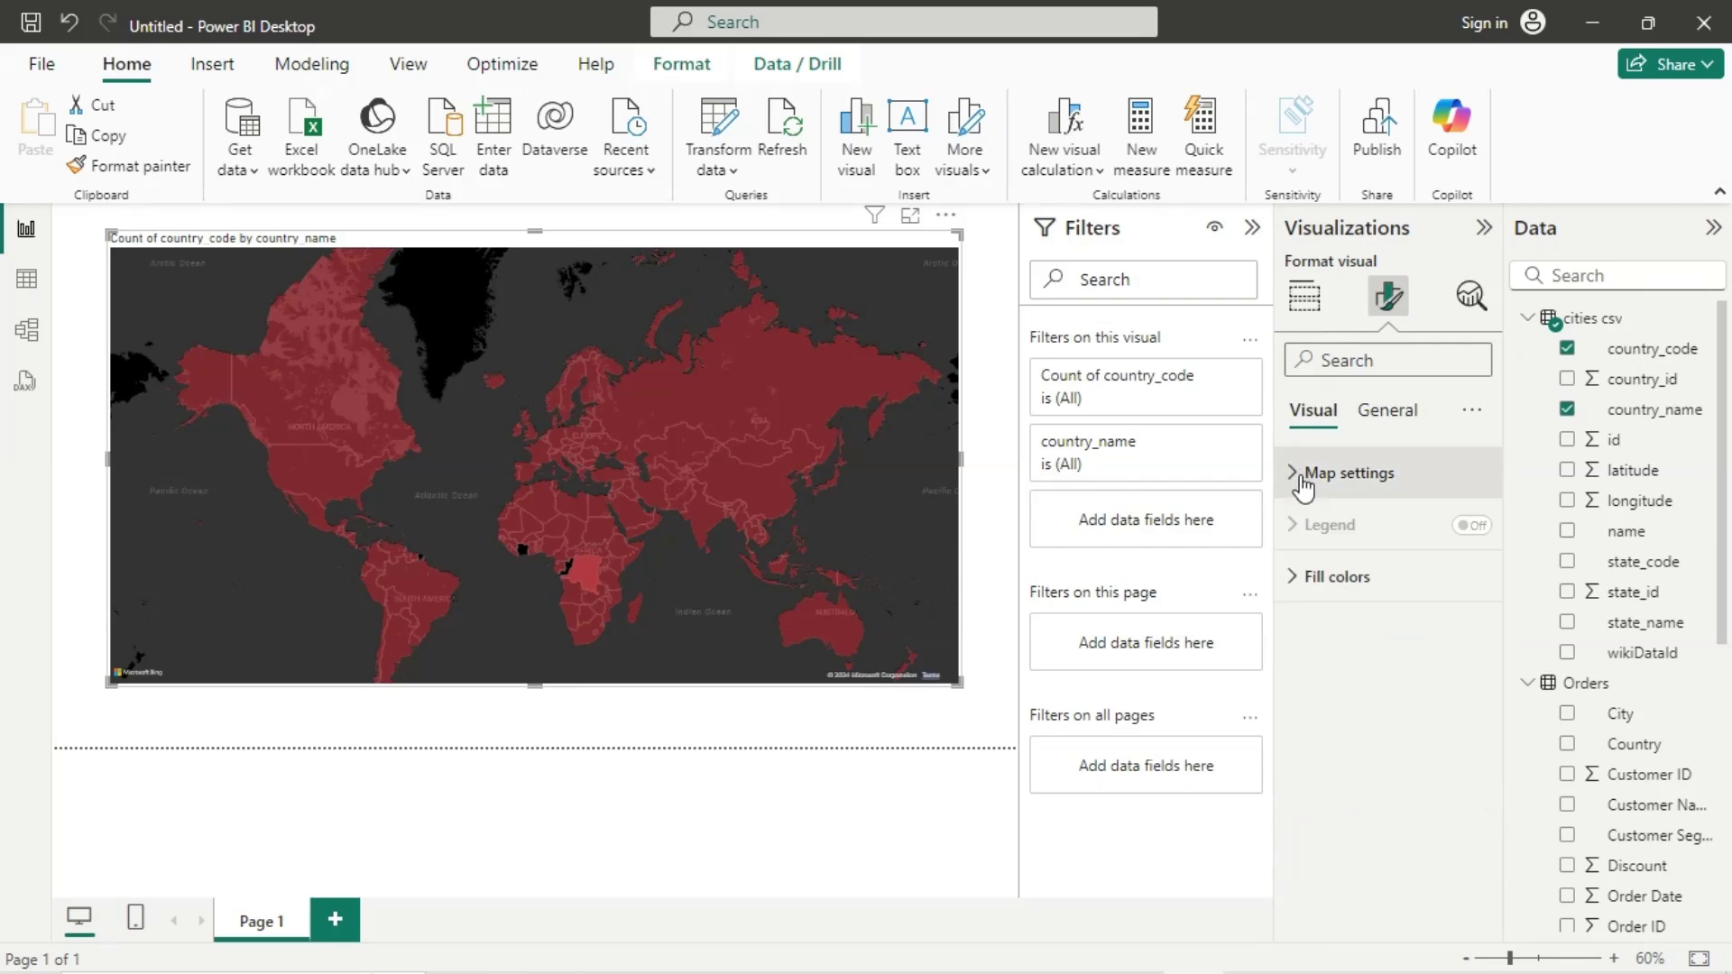
# Step: Set the default fill color of the filled map's countries to a darker shade of blue
pyautogui.click(1314, 579)
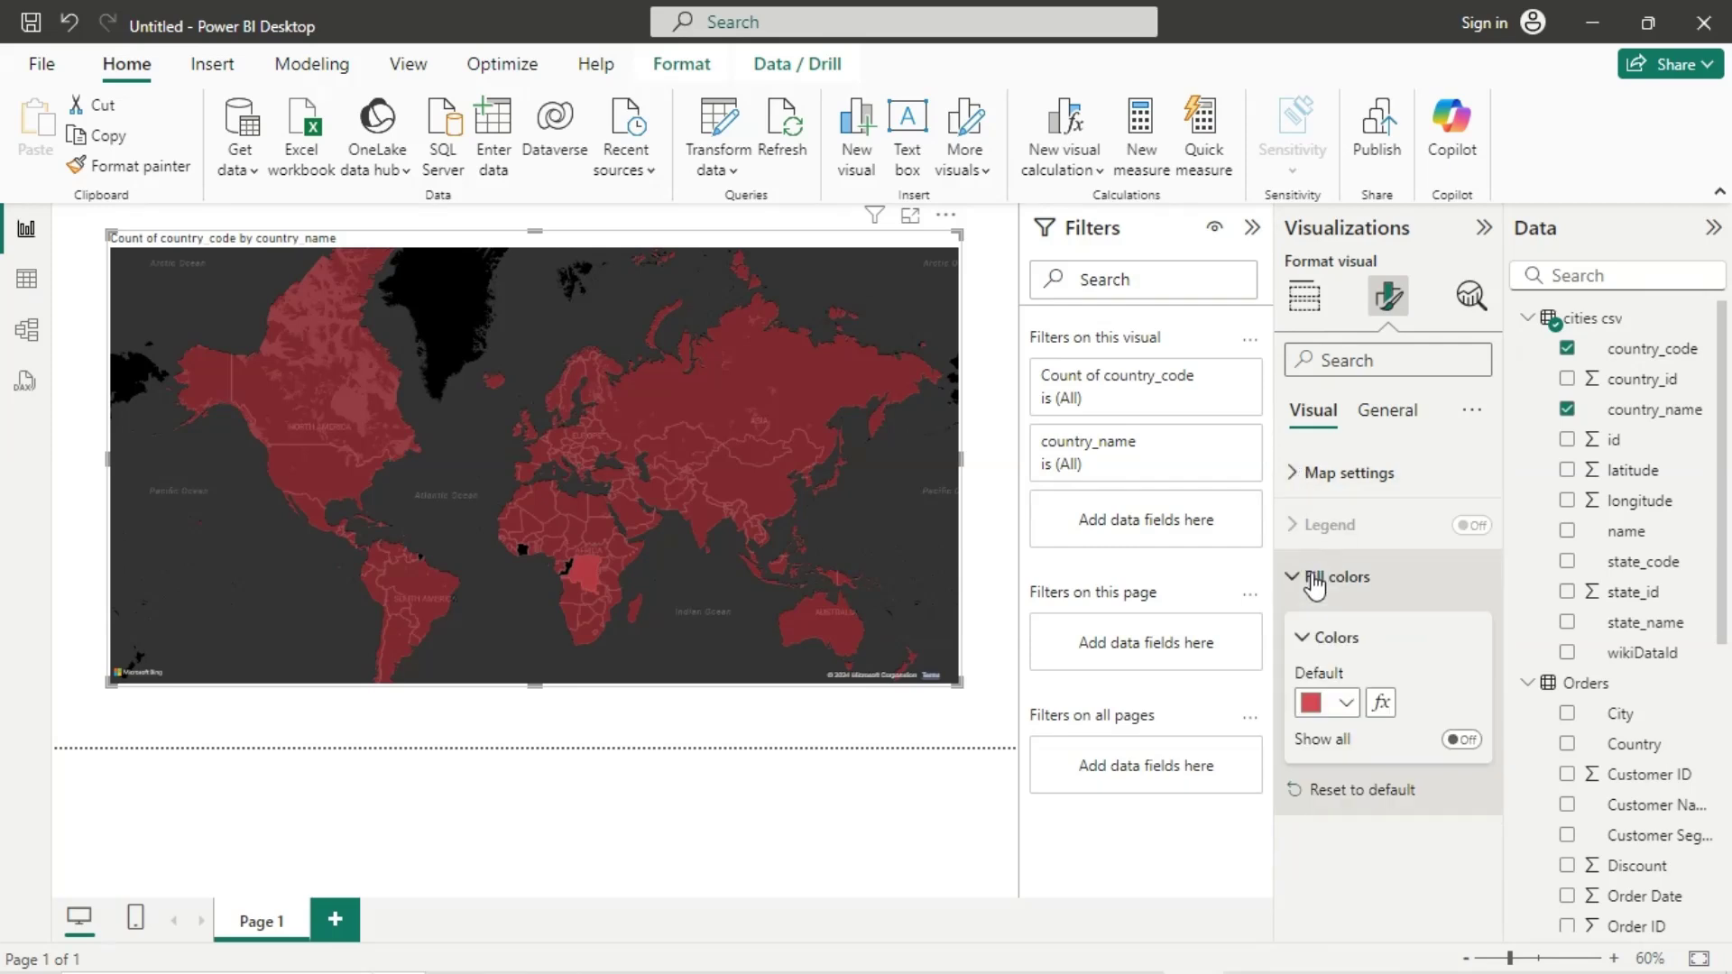
pyautogui.click(1319, 706)
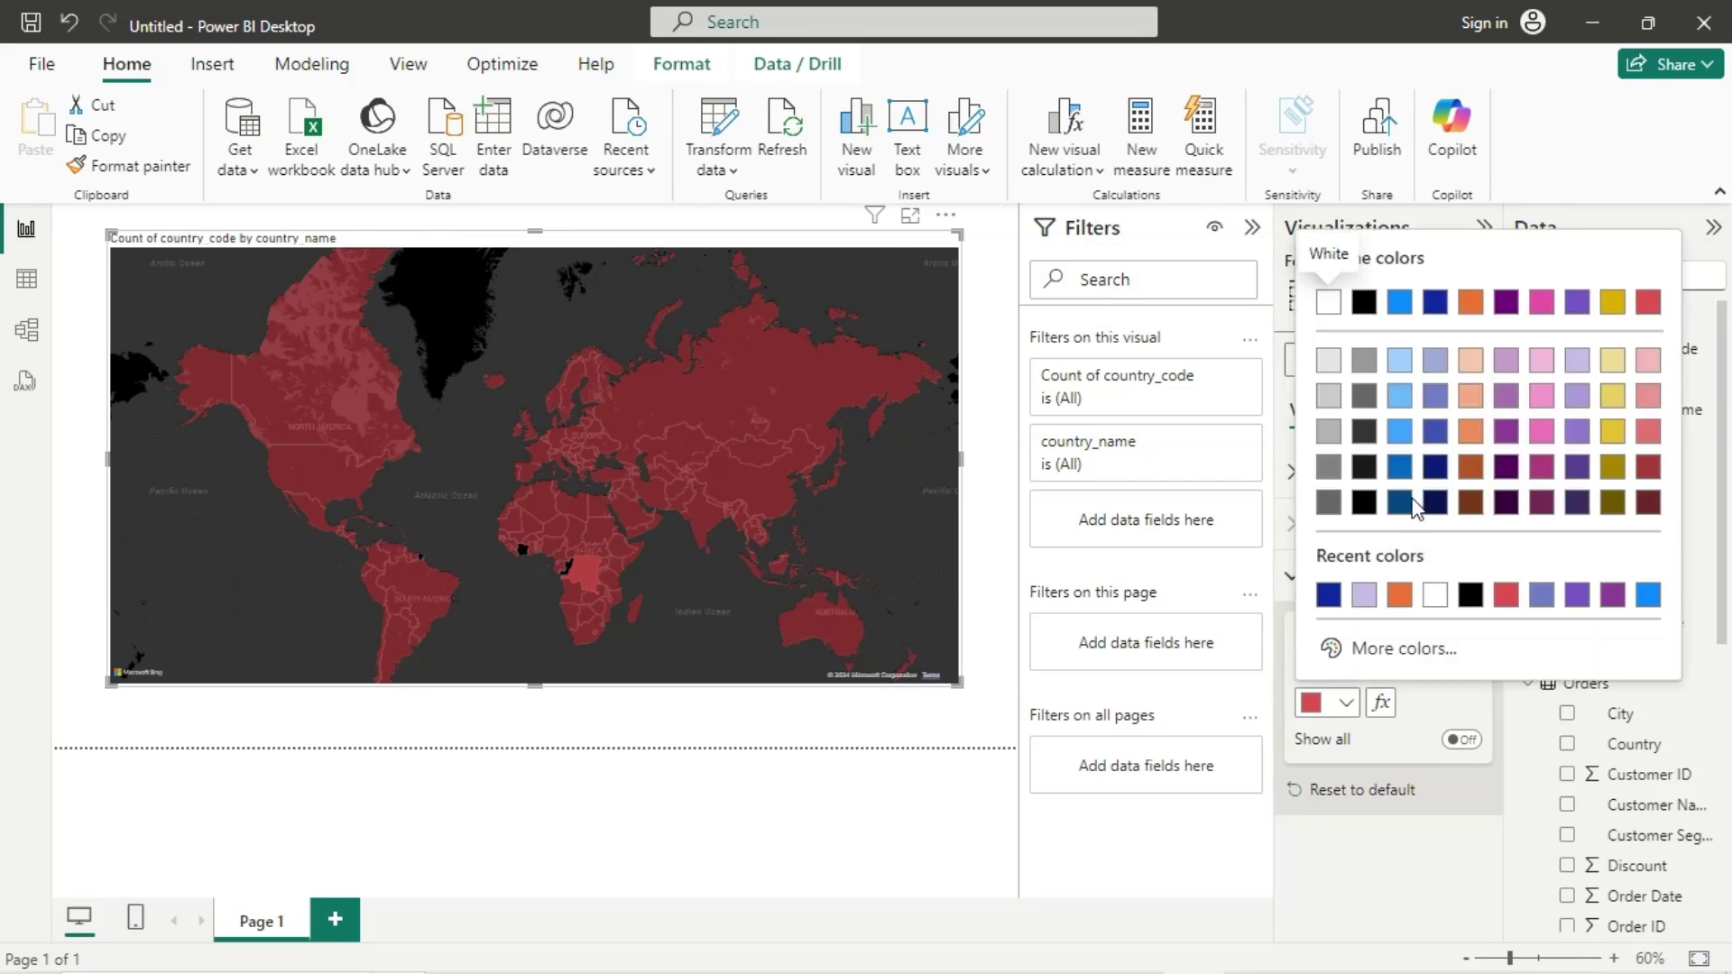
pyautogui.click(1401, 469)
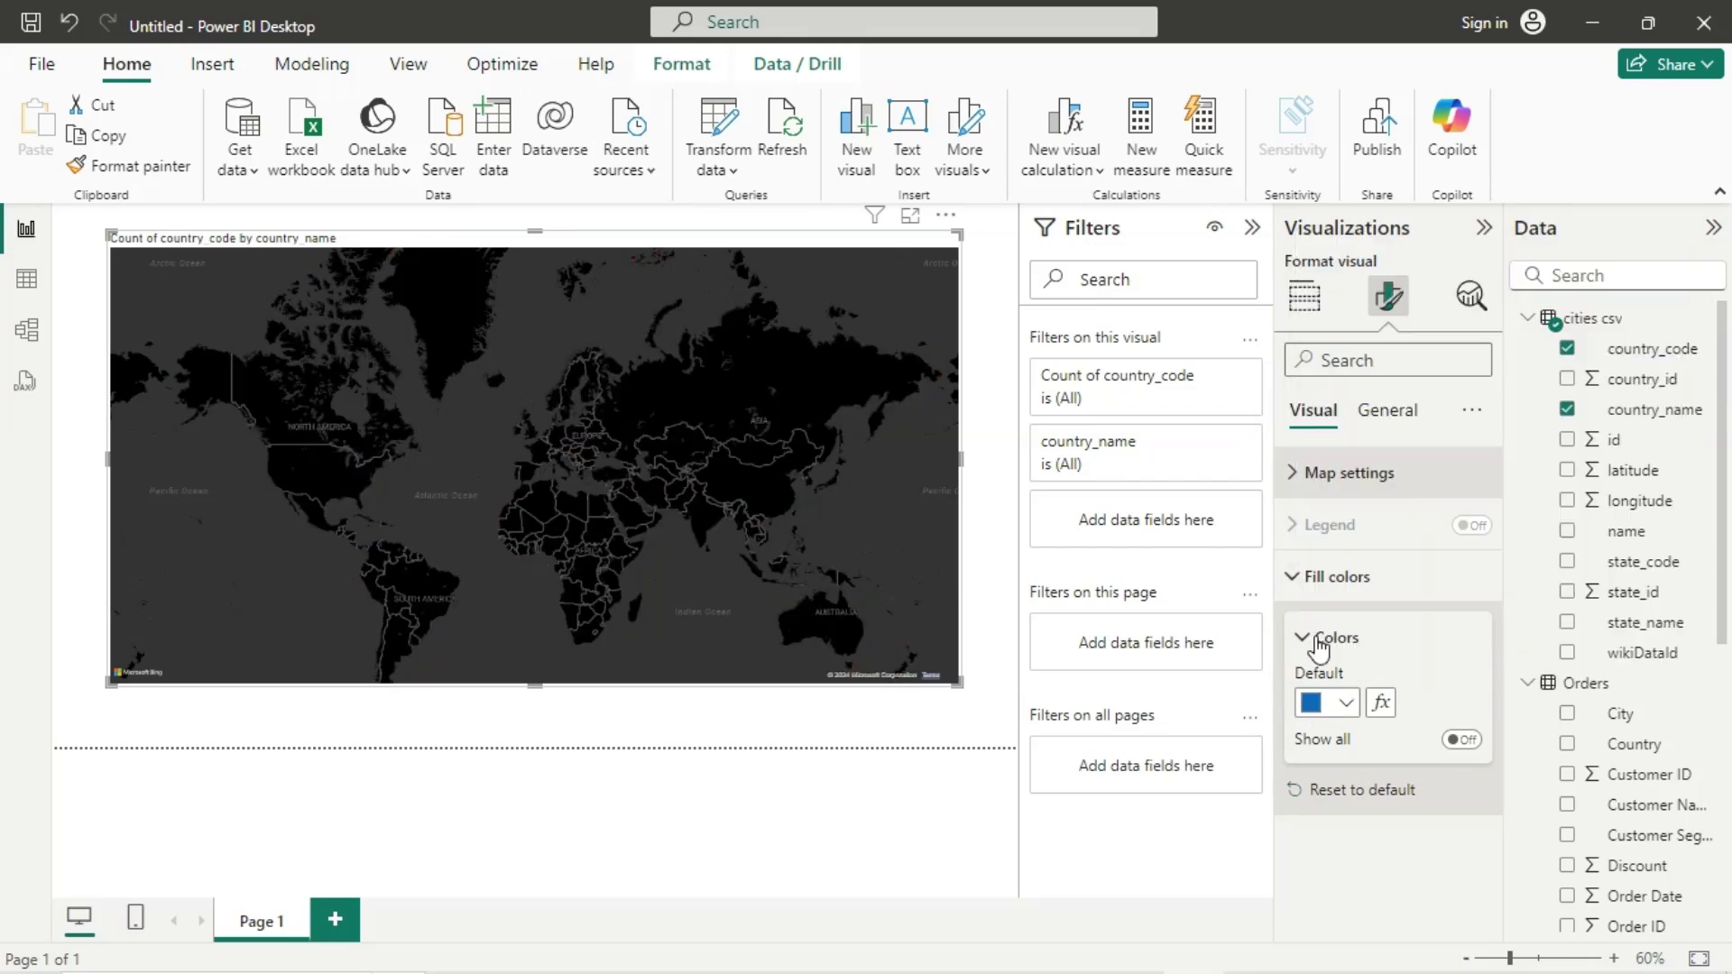
pyautogui.click(1310, 704)
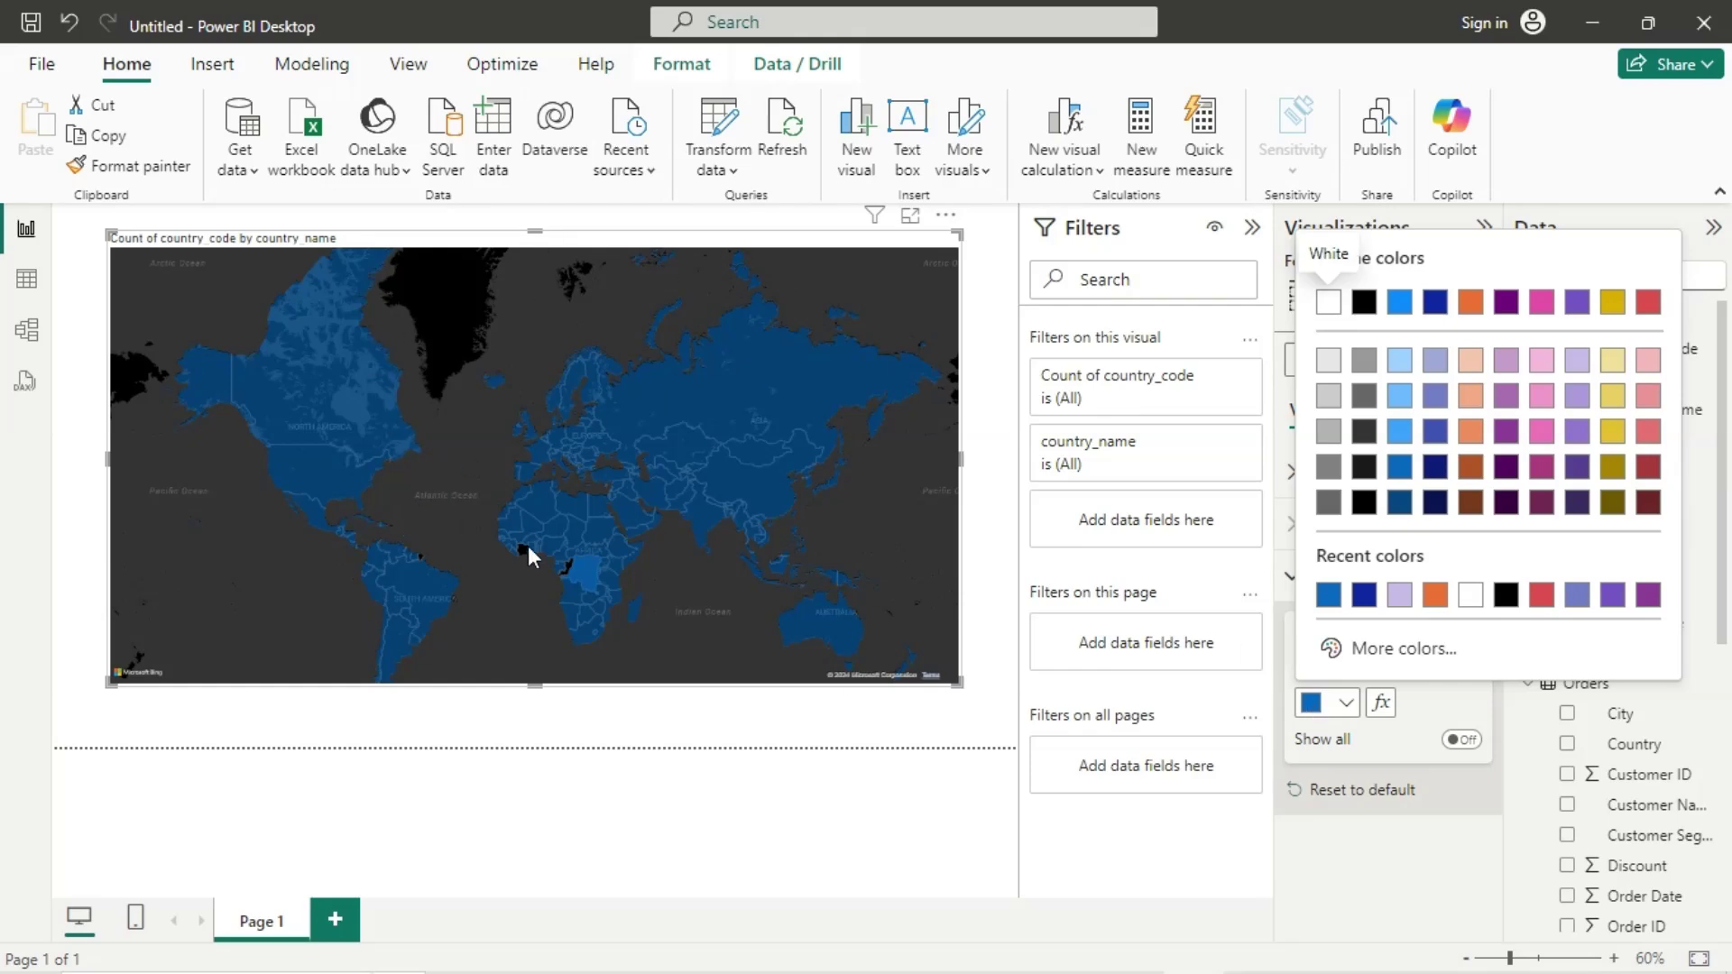
pyautogui.click(1245, 871)
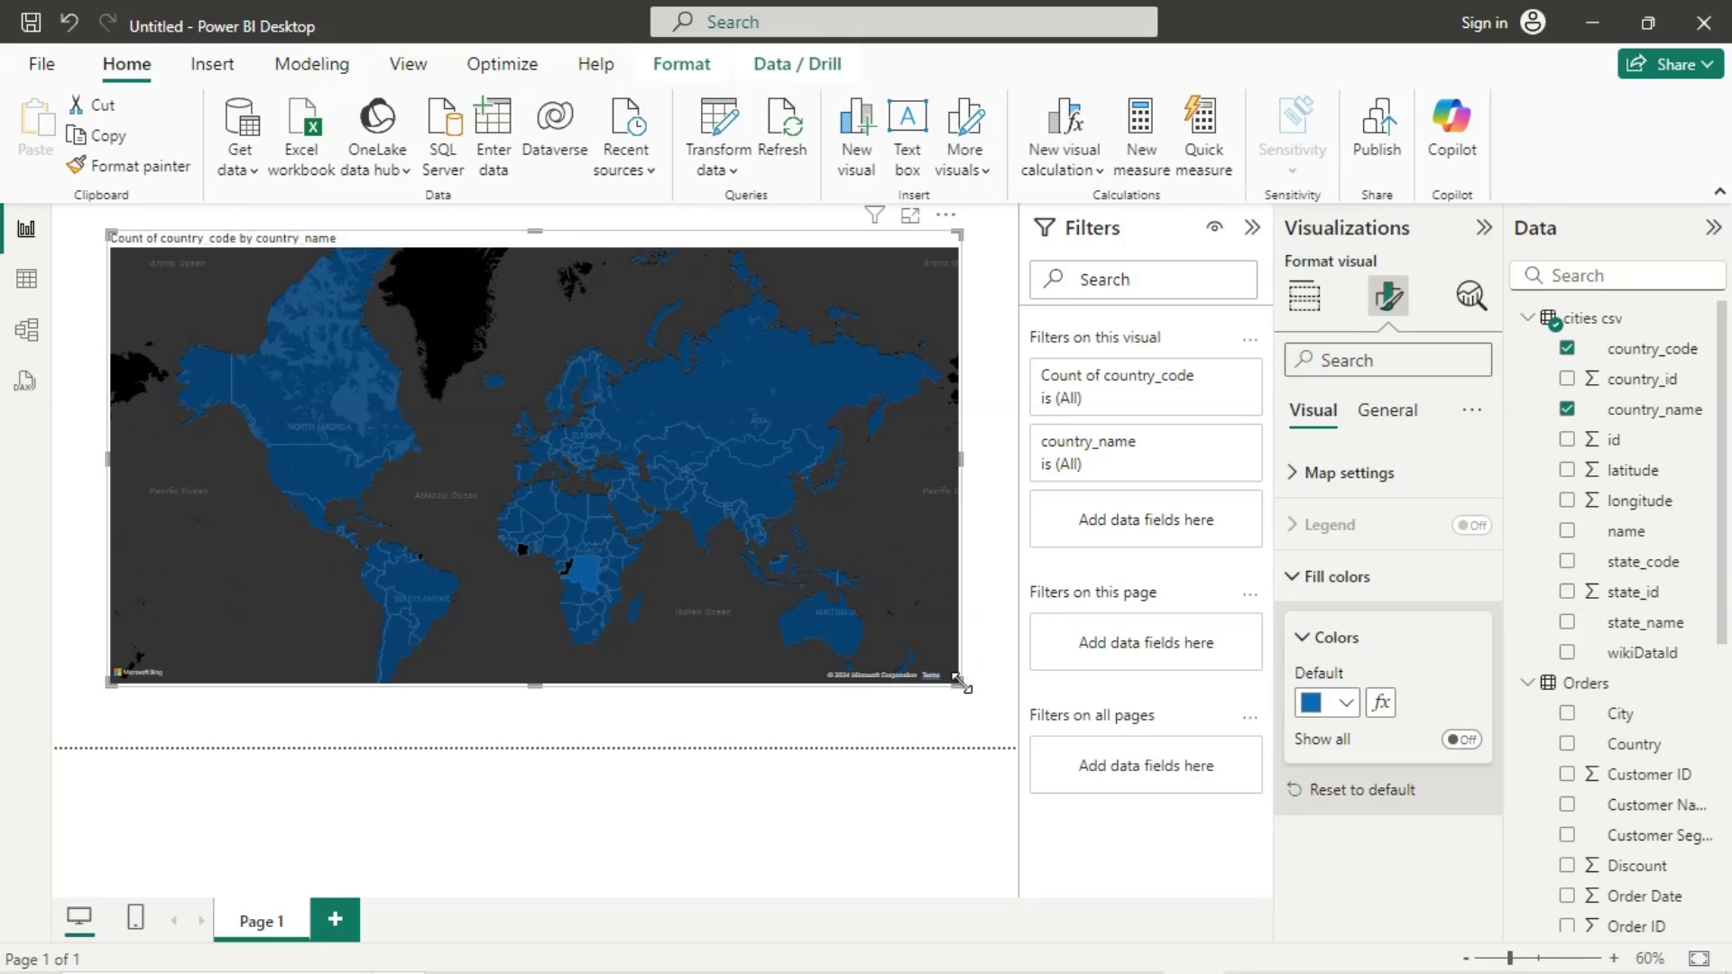
# Step: Shrink the filled map to roughly 70% of its width and height, then deselect it
pyautogui.moveTo(962, 685); pyautogui.dragTo(715, 566)
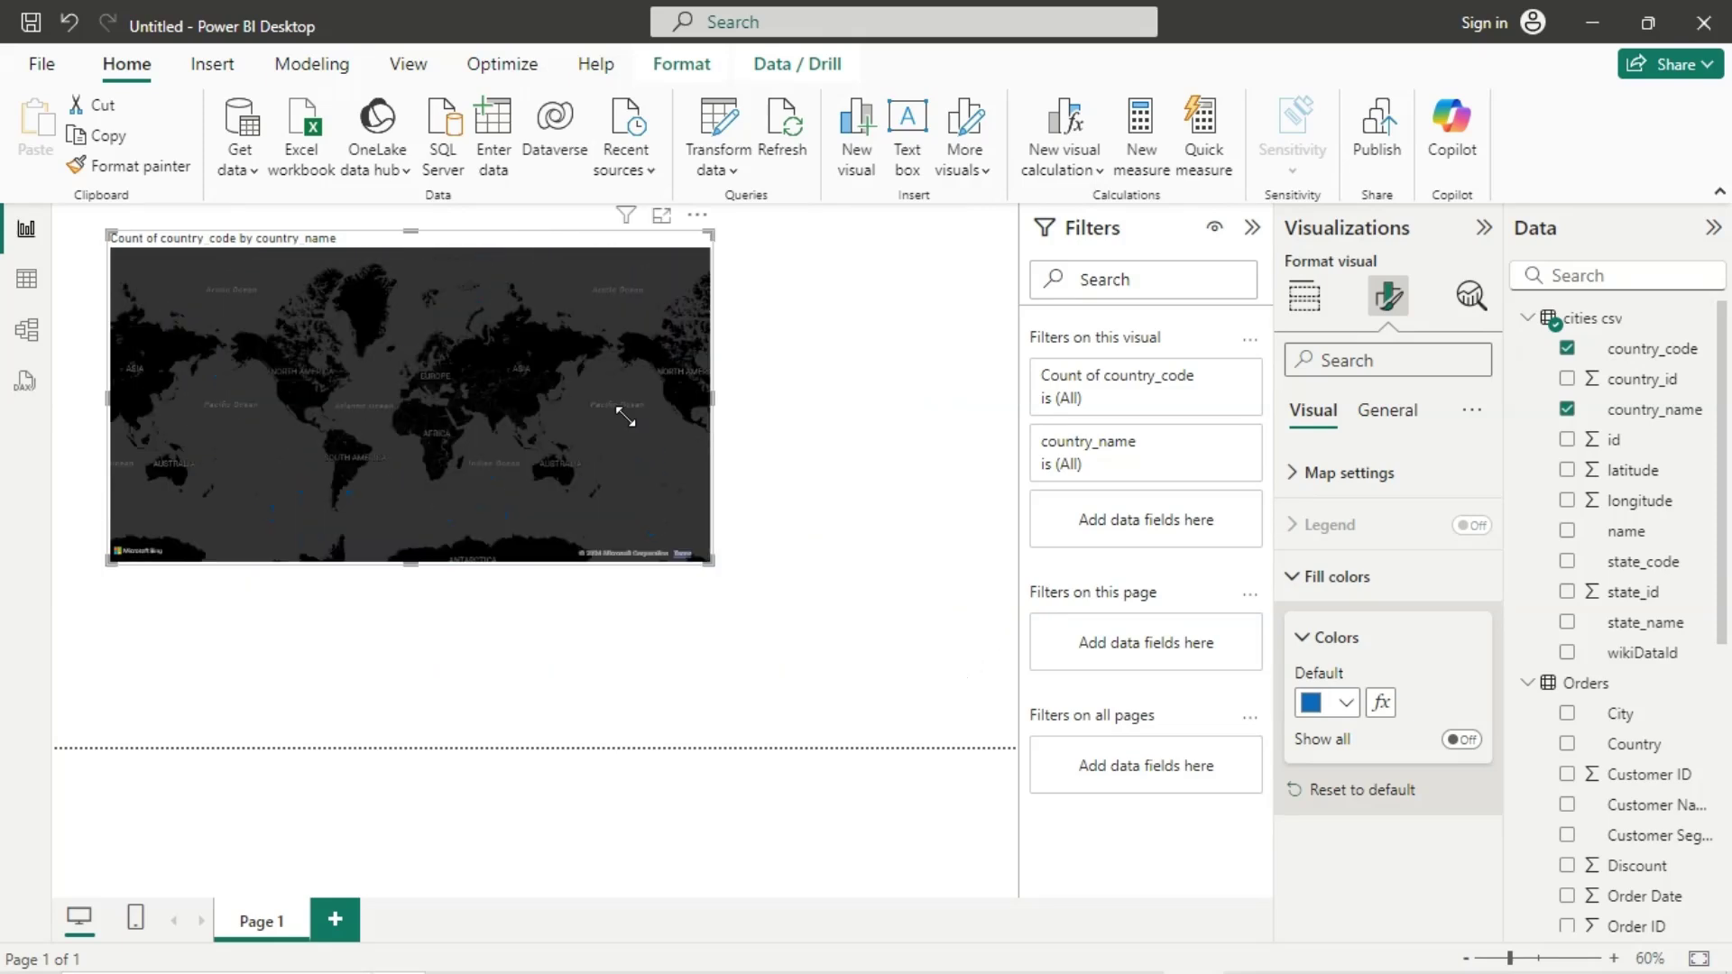
pyautogui.click(1304, 299)
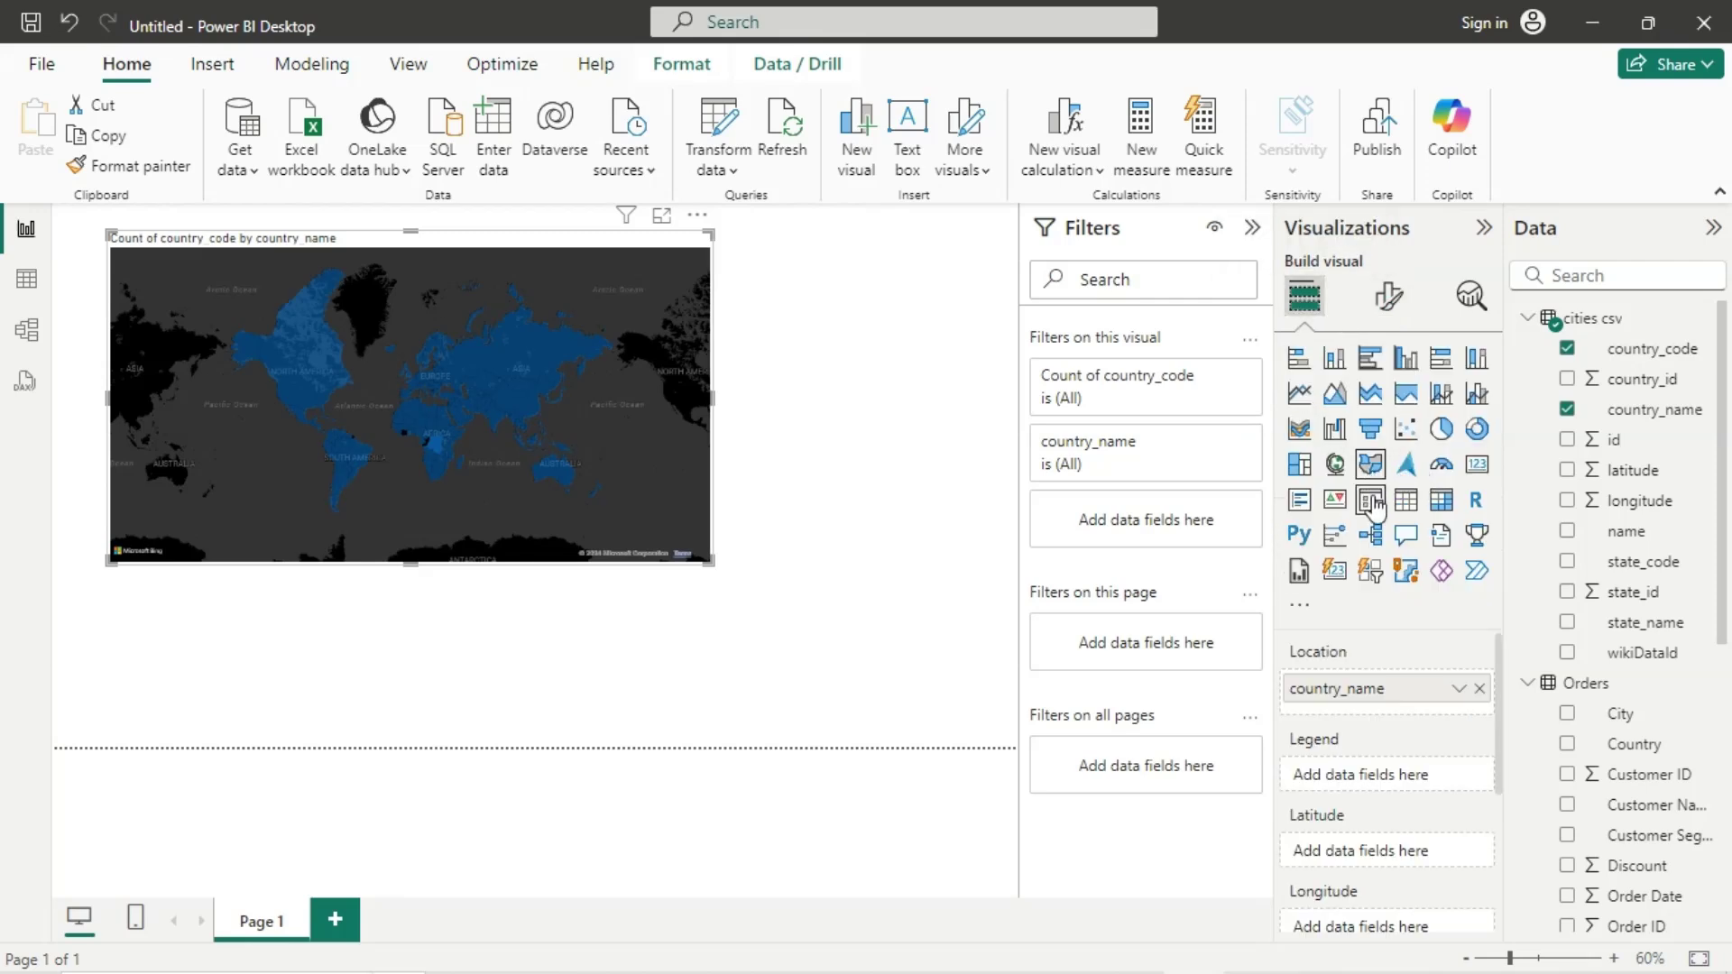
pyautogui.click(965, 405)
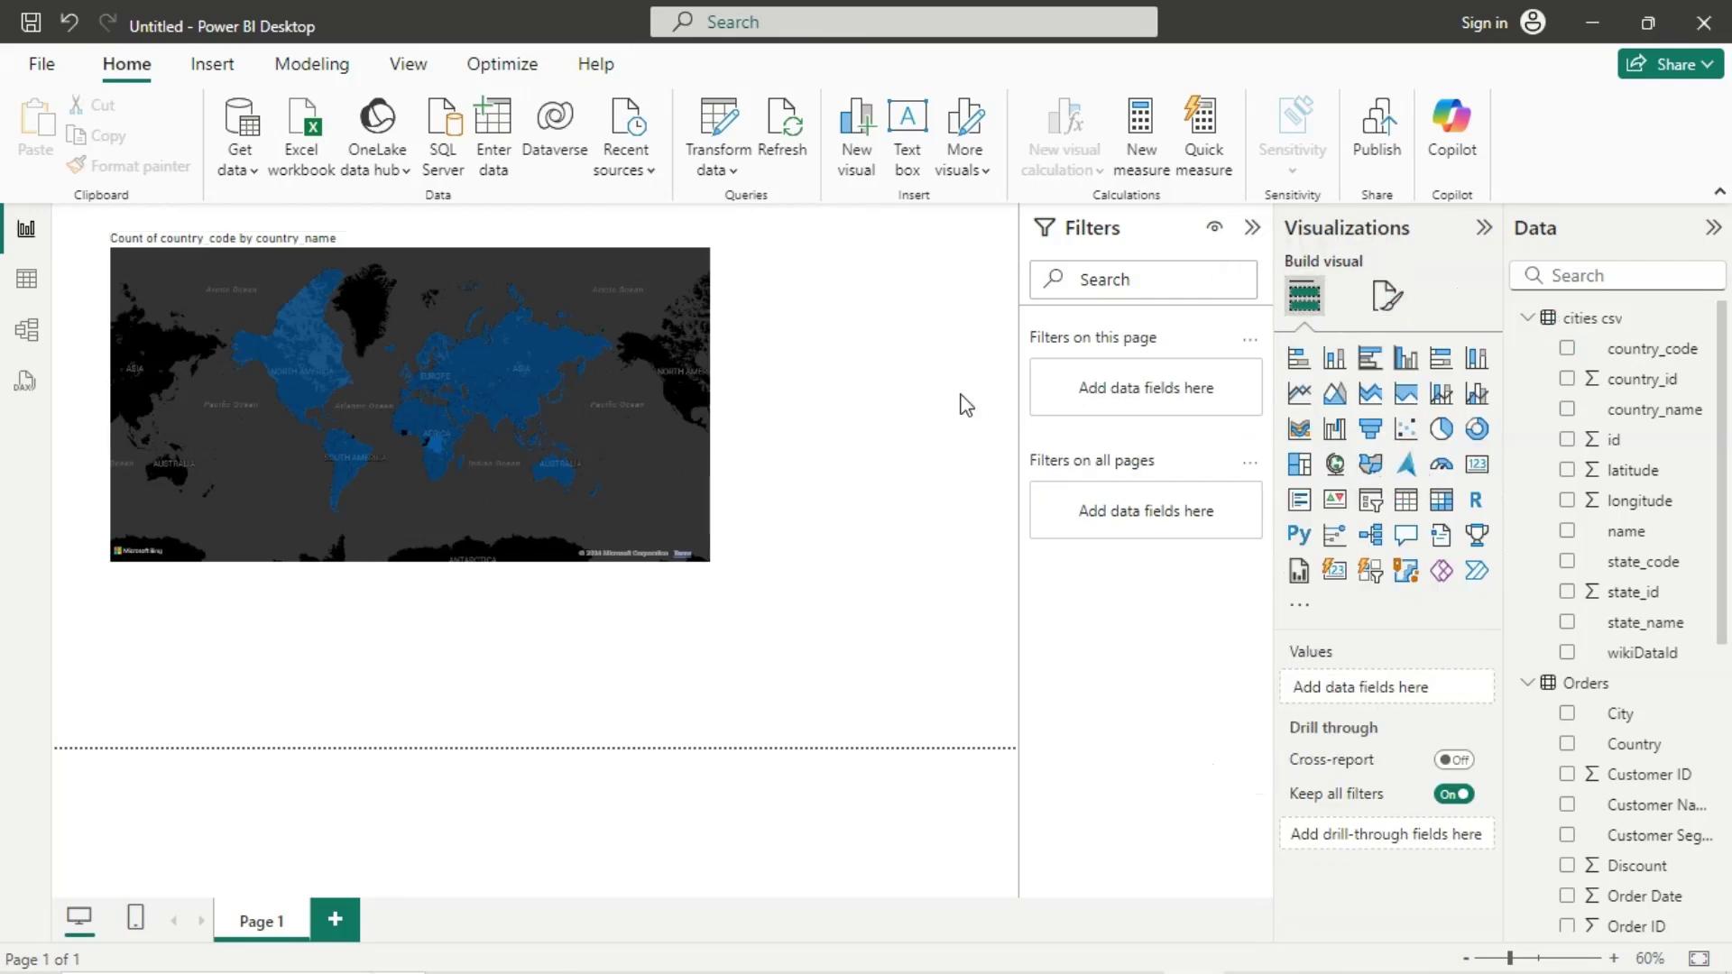
# Step: Add a slicer visual to the page and shape it into a narrow, tall box beside the map without overlapping it
pyautogui.click(1370, 501)
pyautogui.moveTo(550, 637); pyautogui.dragTo(886, 427)
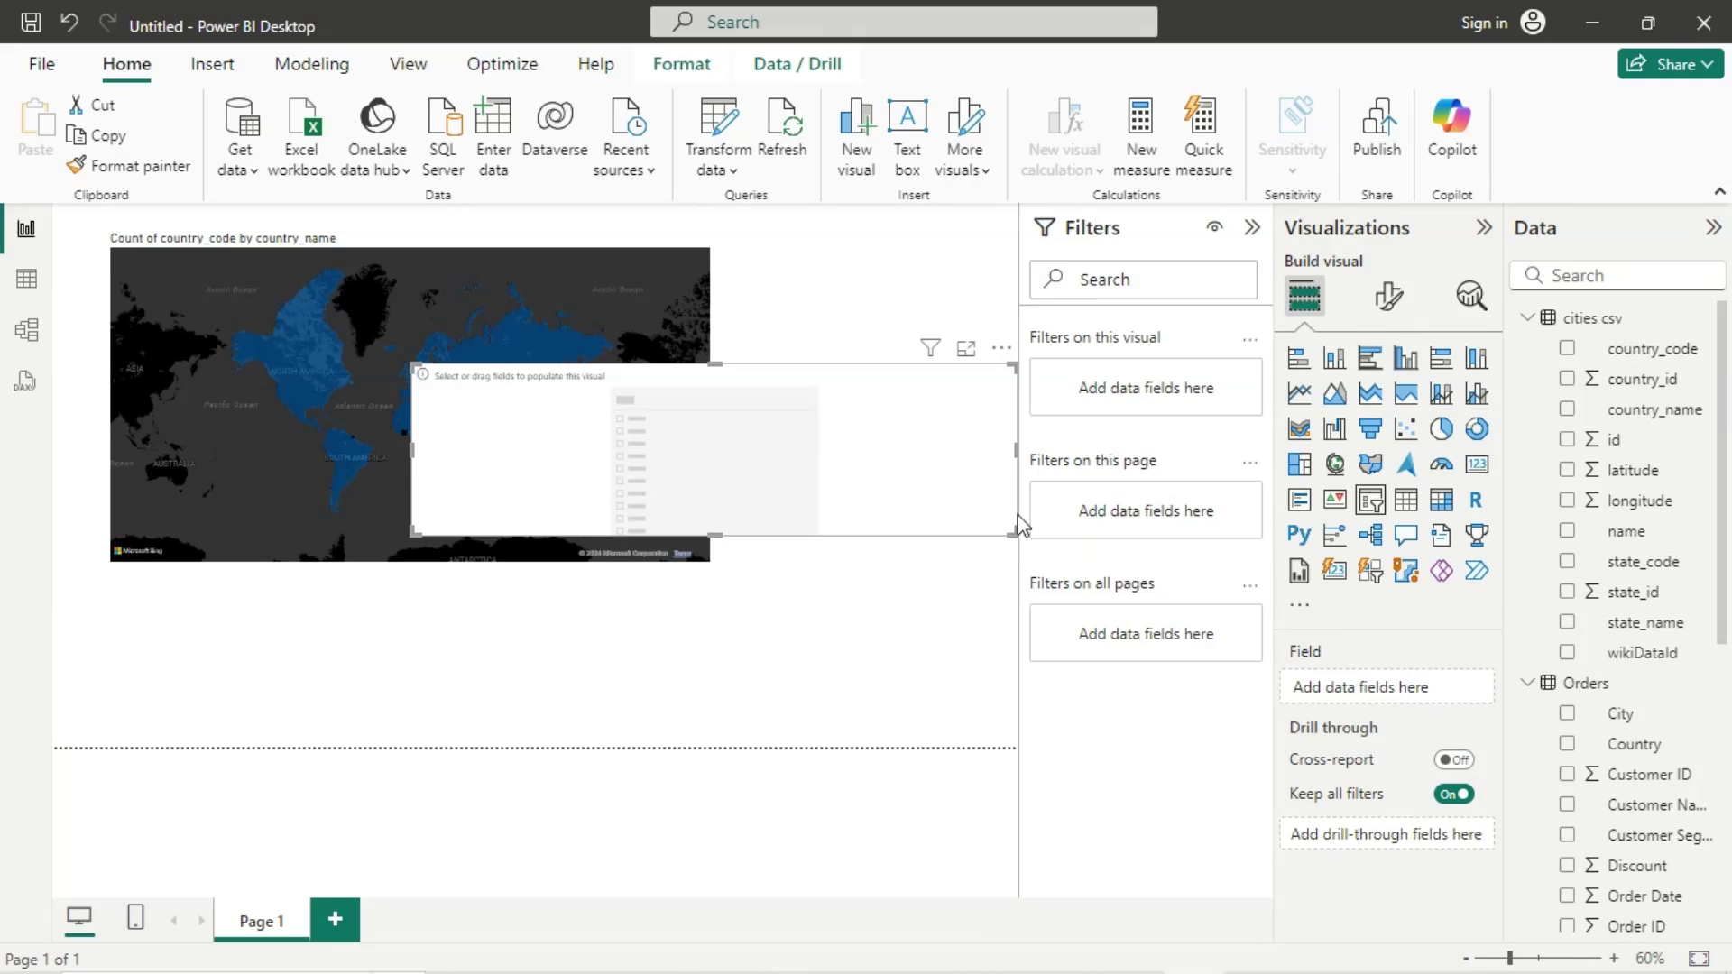
pyautogui.moveTo(1014, 533); pyautogui.dragTo(834, 487)
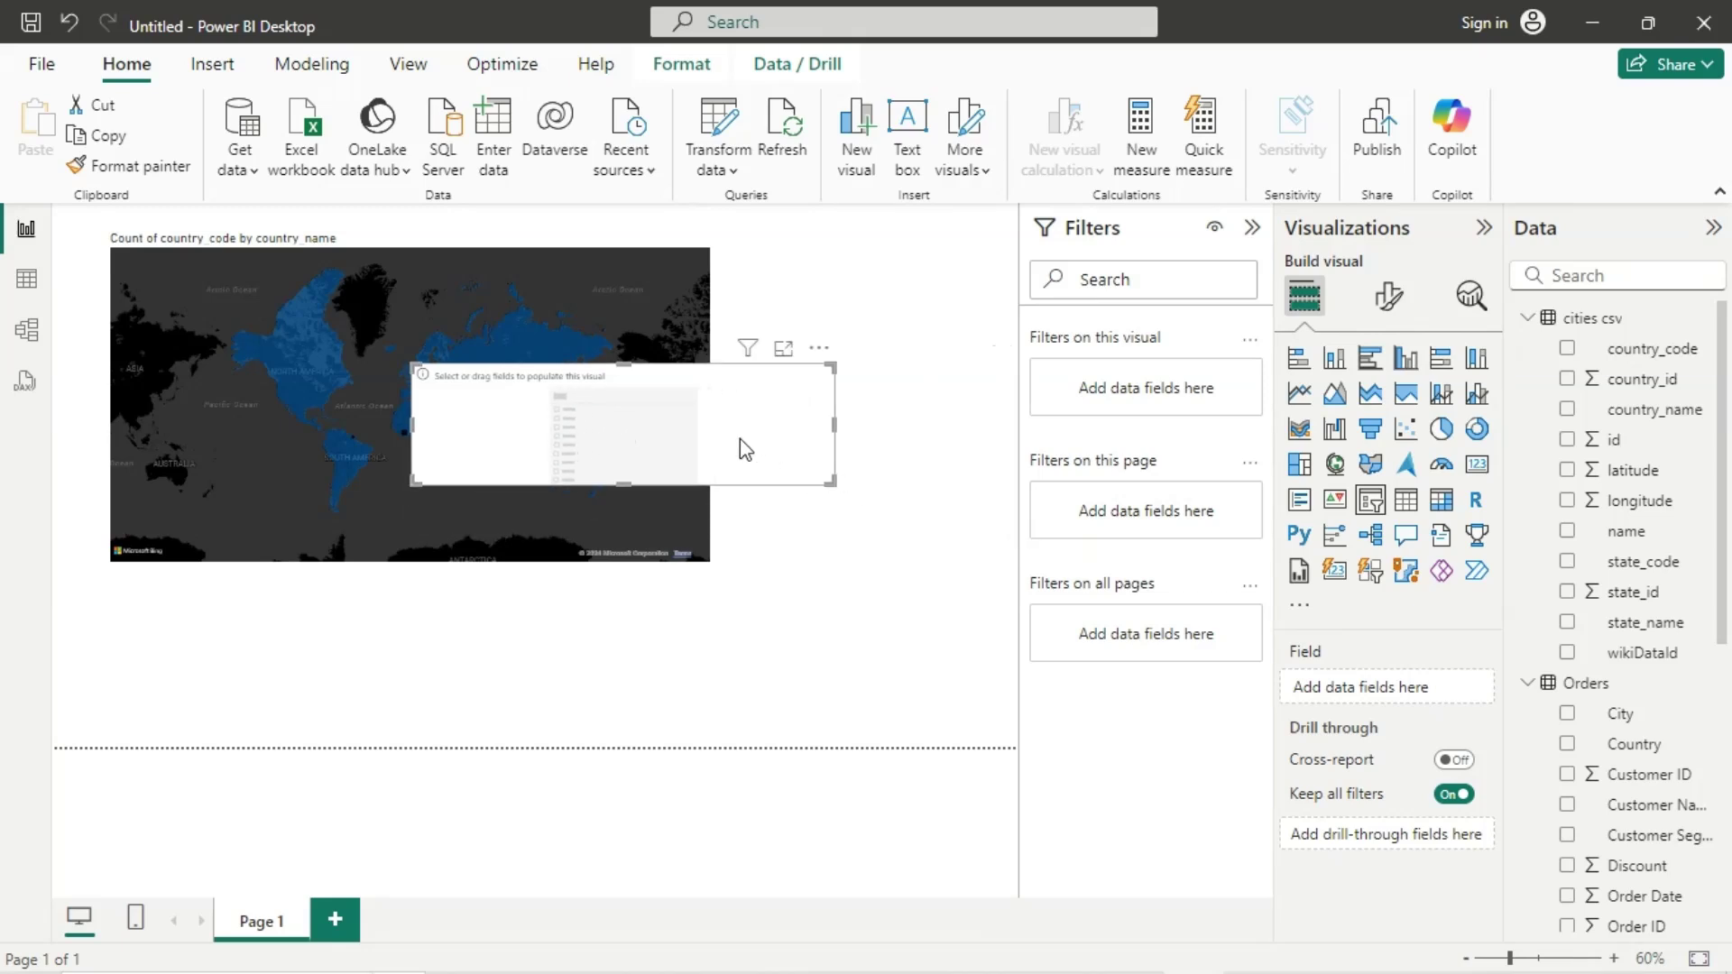
pyautogui.moveTo(740, 438); pyautogui.dragTo(878, 456)
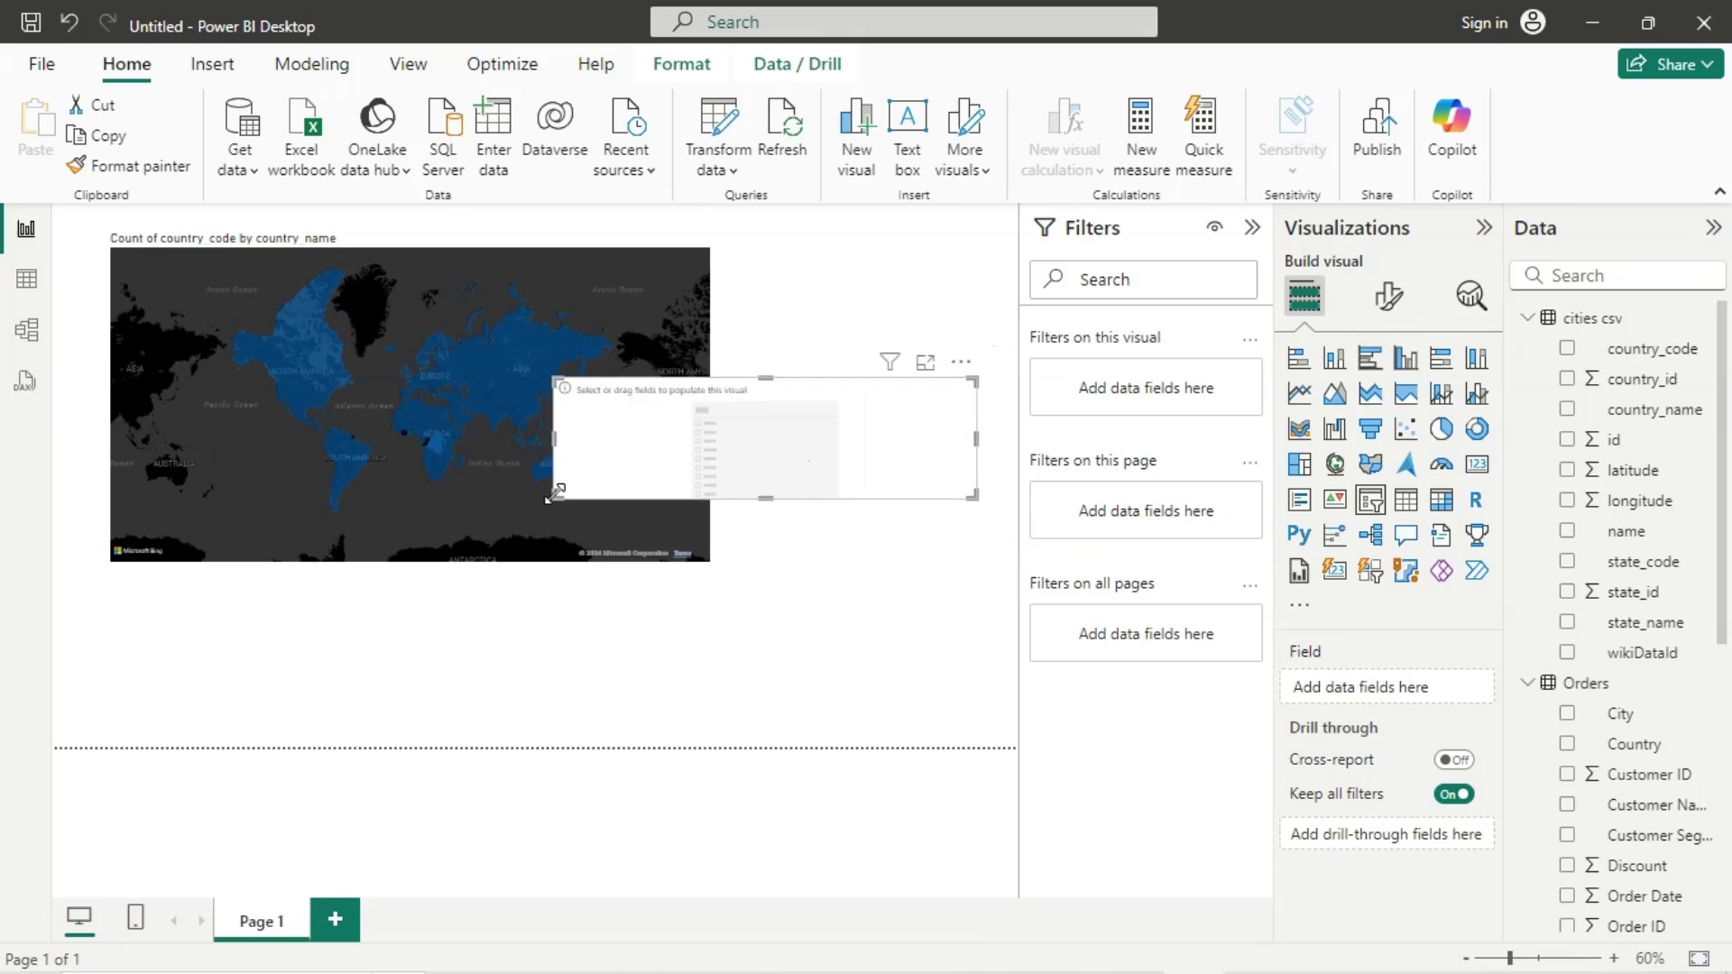
pyautogui.moveTo(556, 492); pyautogui.dragTo(787, 620)
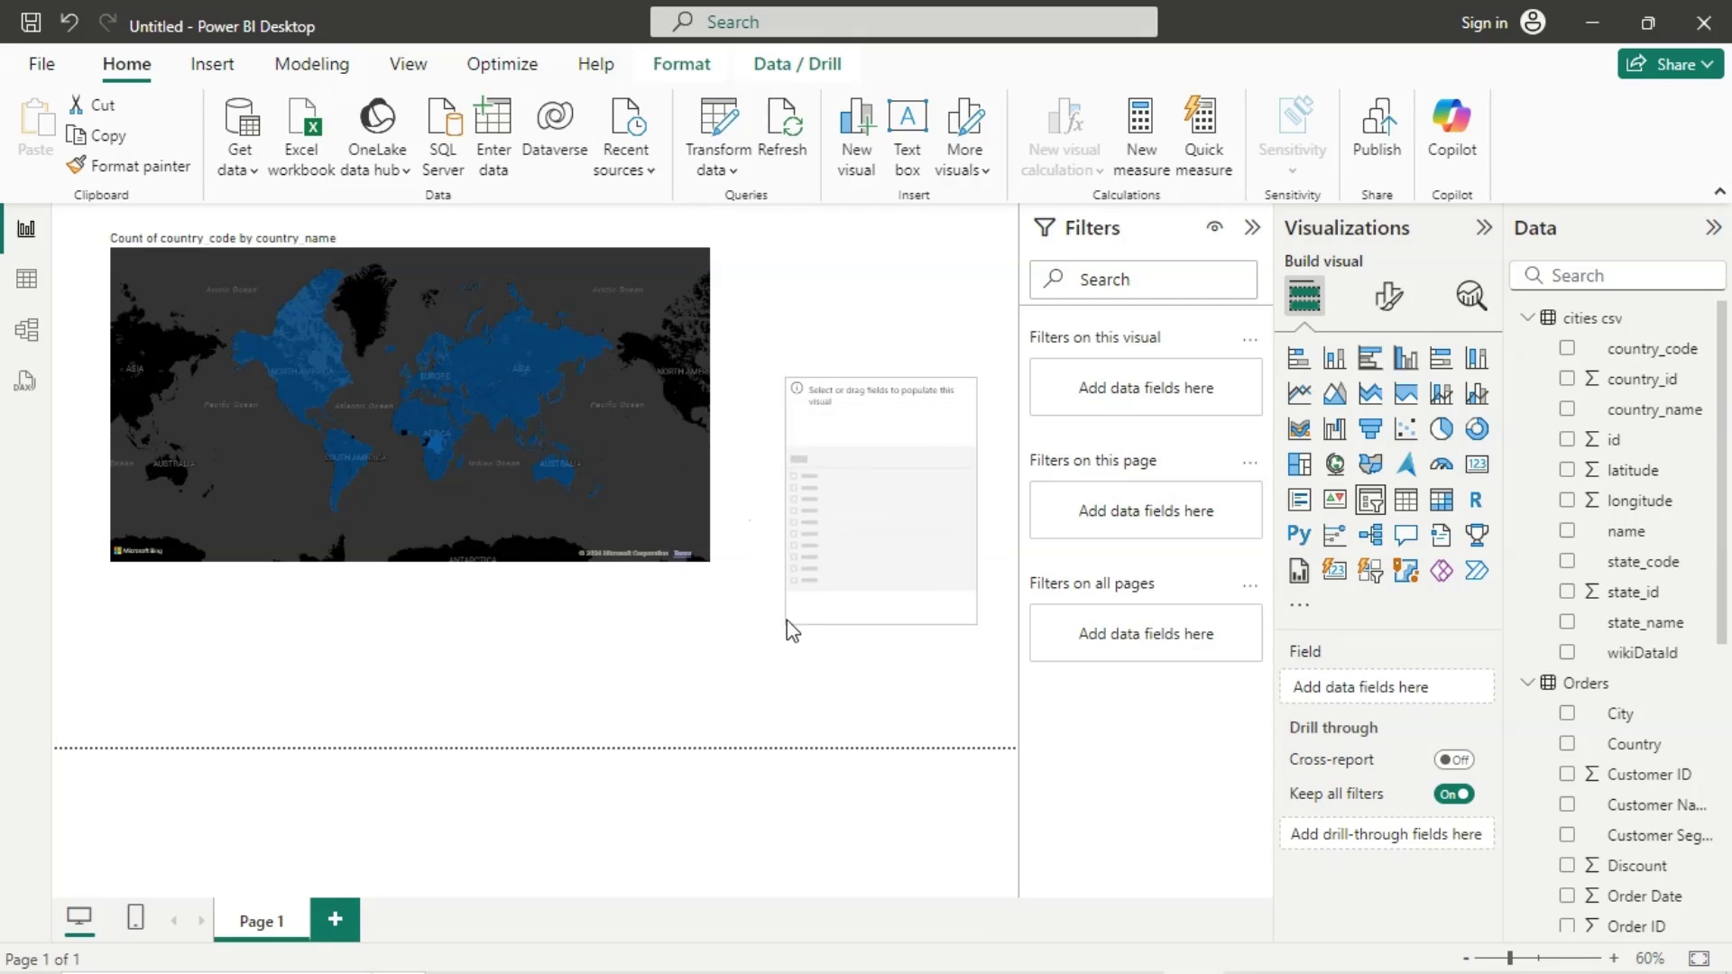
# Step: Populate the slicer with the country_name field from the cities csv table
pyautogui.scroll(-1, 1651, 866)
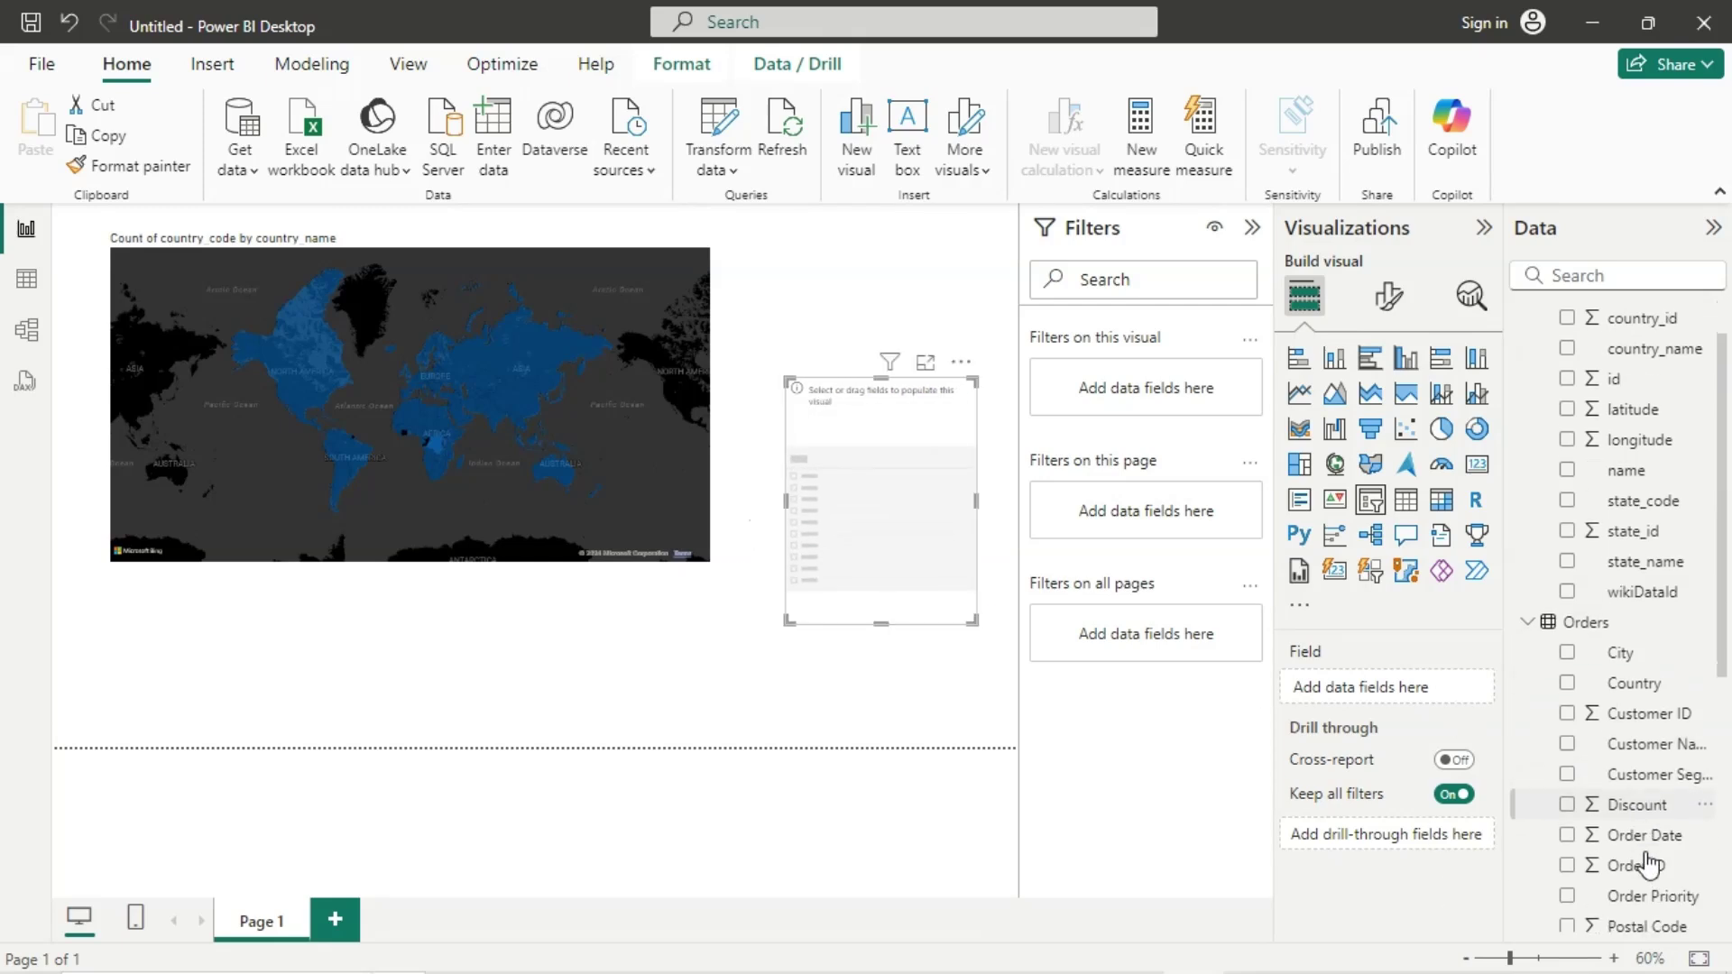
pyautogui.scroll(-3, 1647, 866)
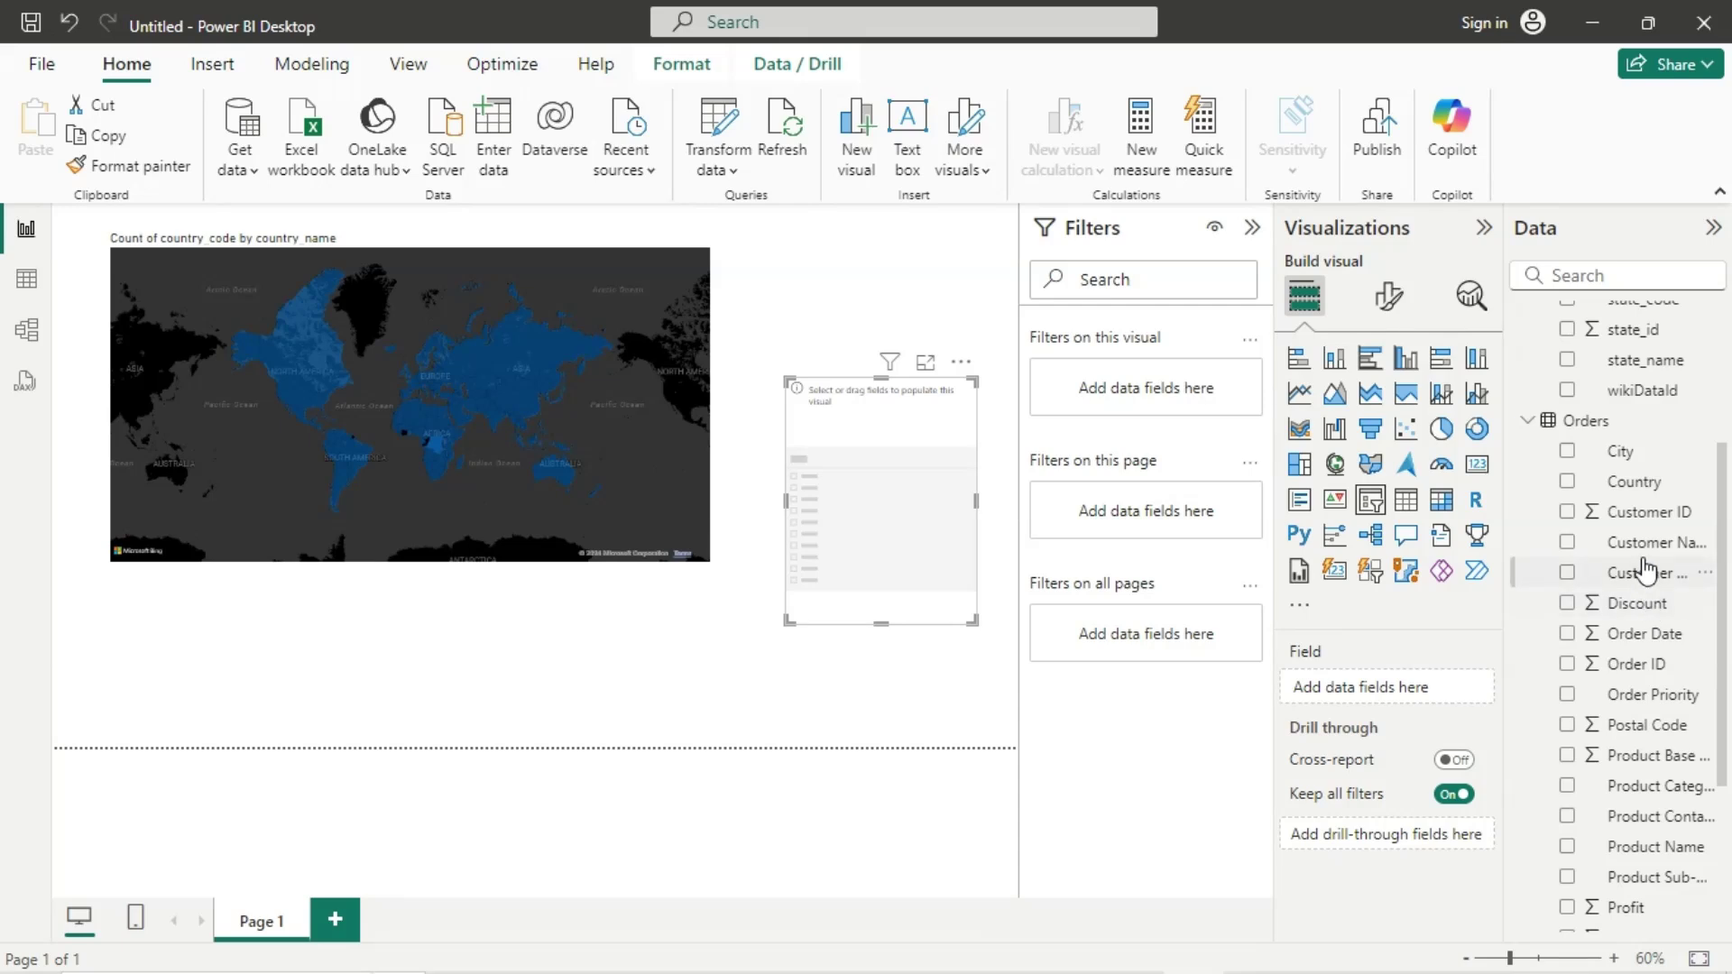
pyautogui.scroll(3, 1647, 570)
pyautogui.scroll(-1, 1647, 570)
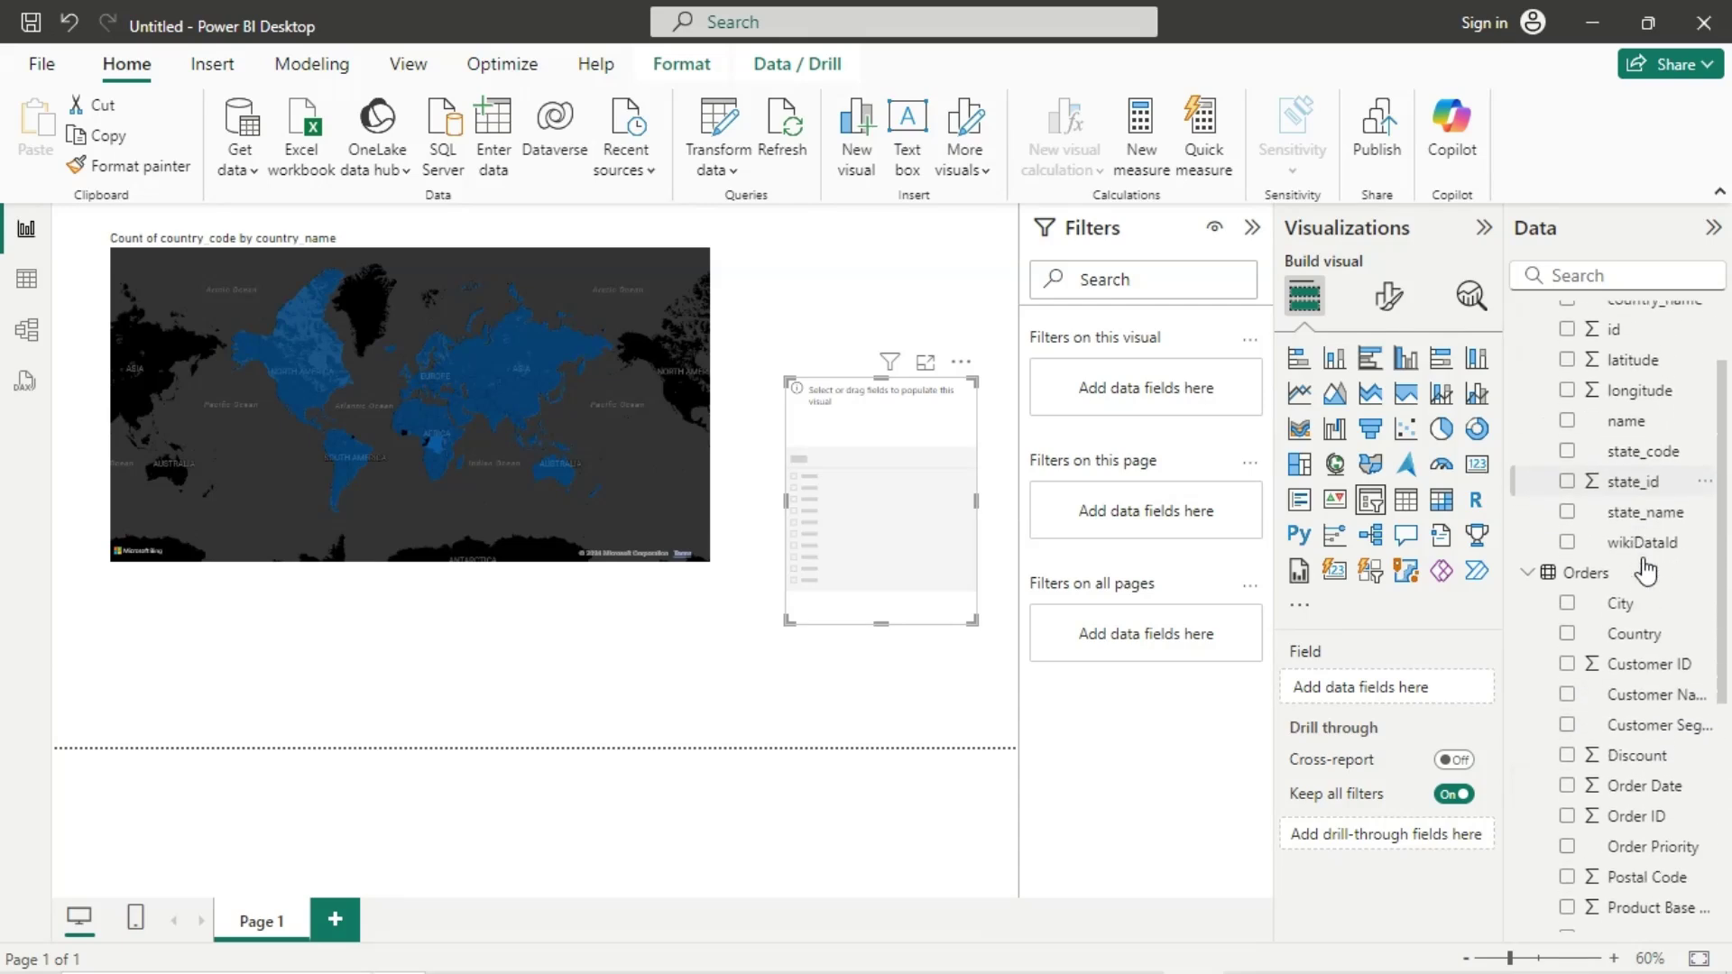
pyautogui.scroll(2, 1645, 570)
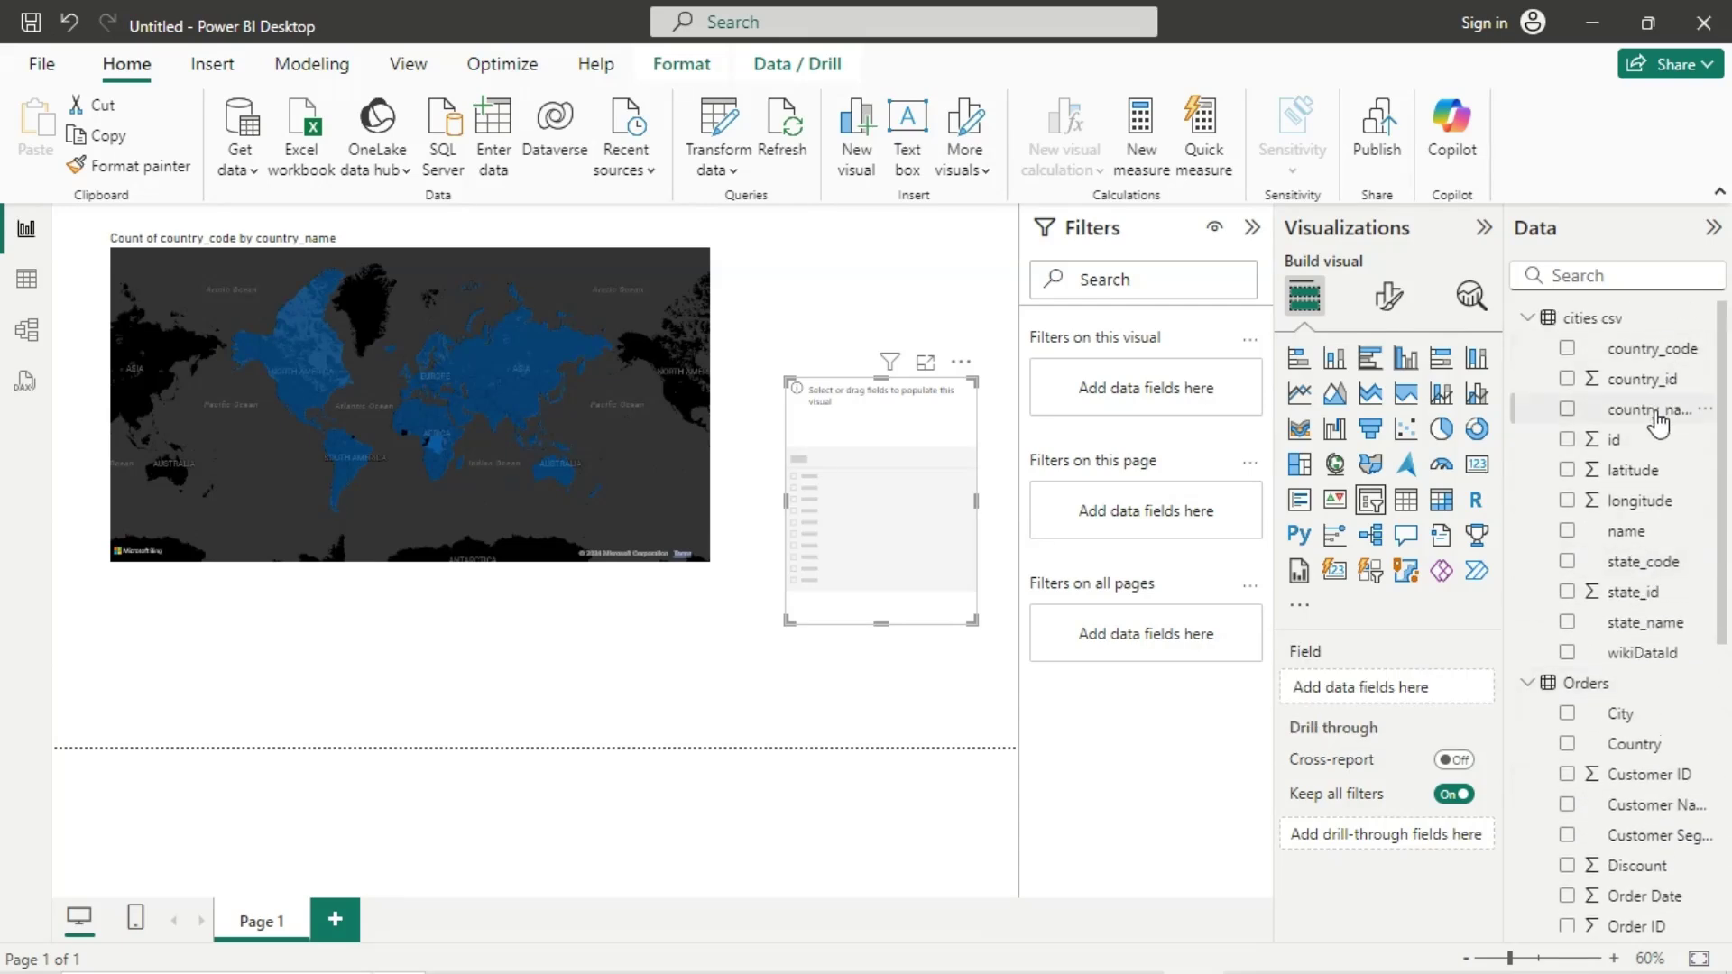
pyautogui.moveTo(1658, 421); pyautogui.dragTo(1441, 696)
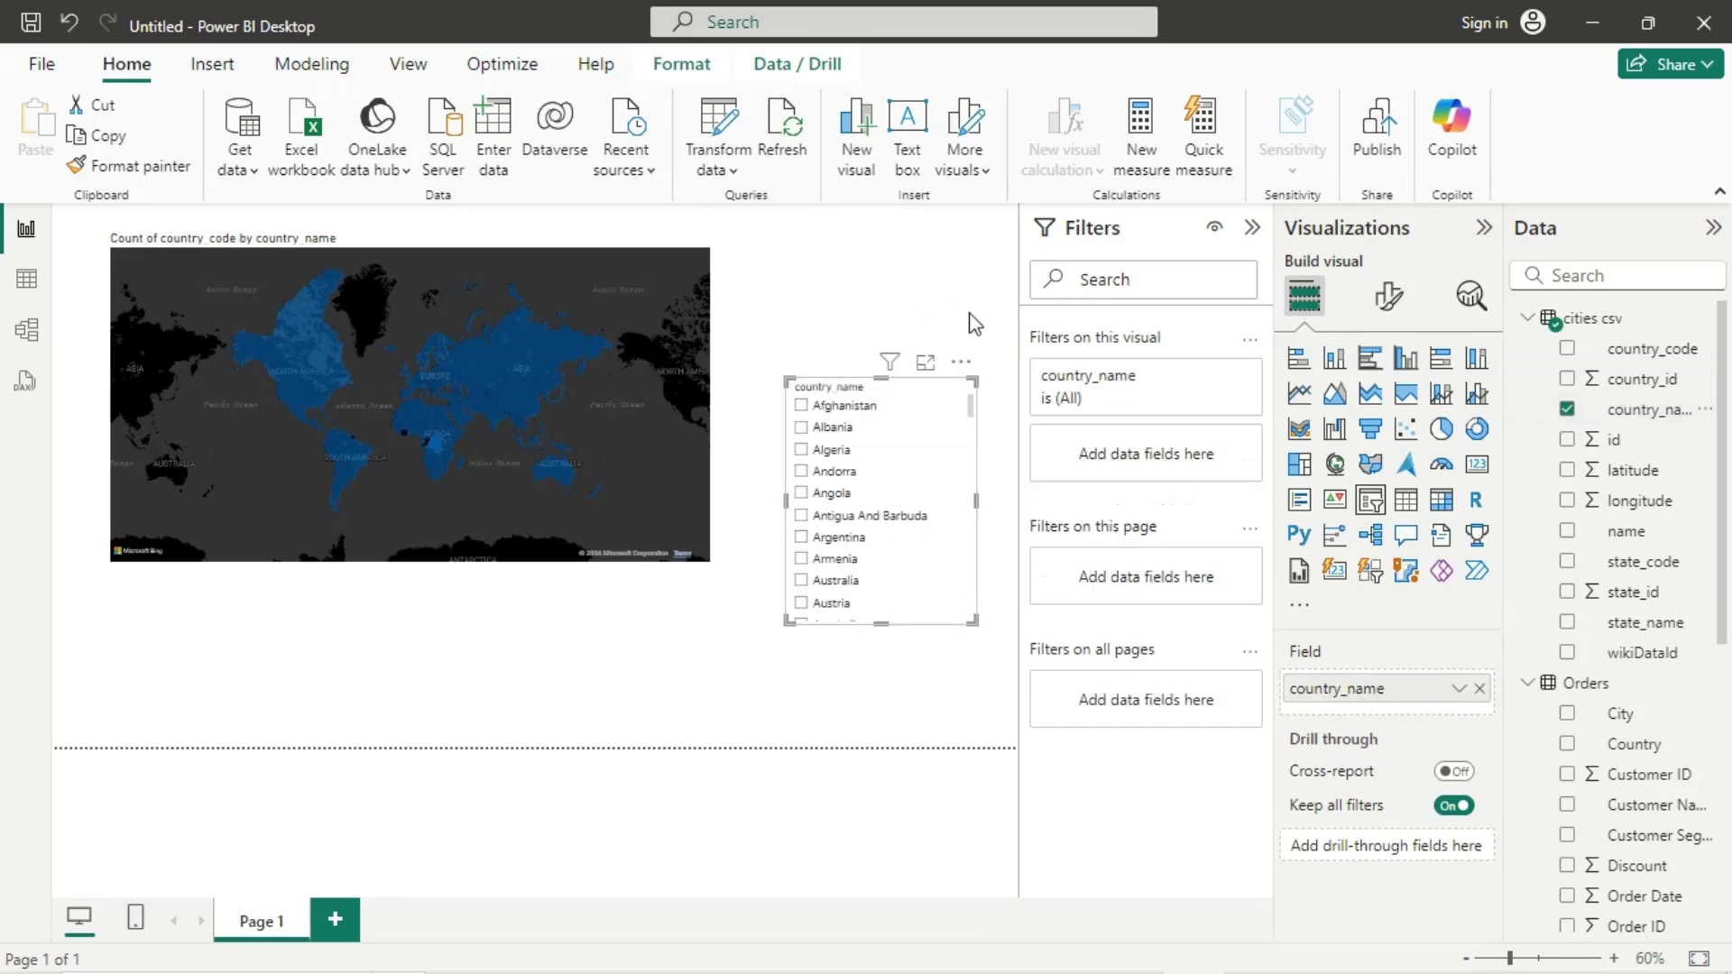
# Step: Filter the map with the country_name slicer, first to Afghanistan and then to Albania
pyautogui.click(801, 406)
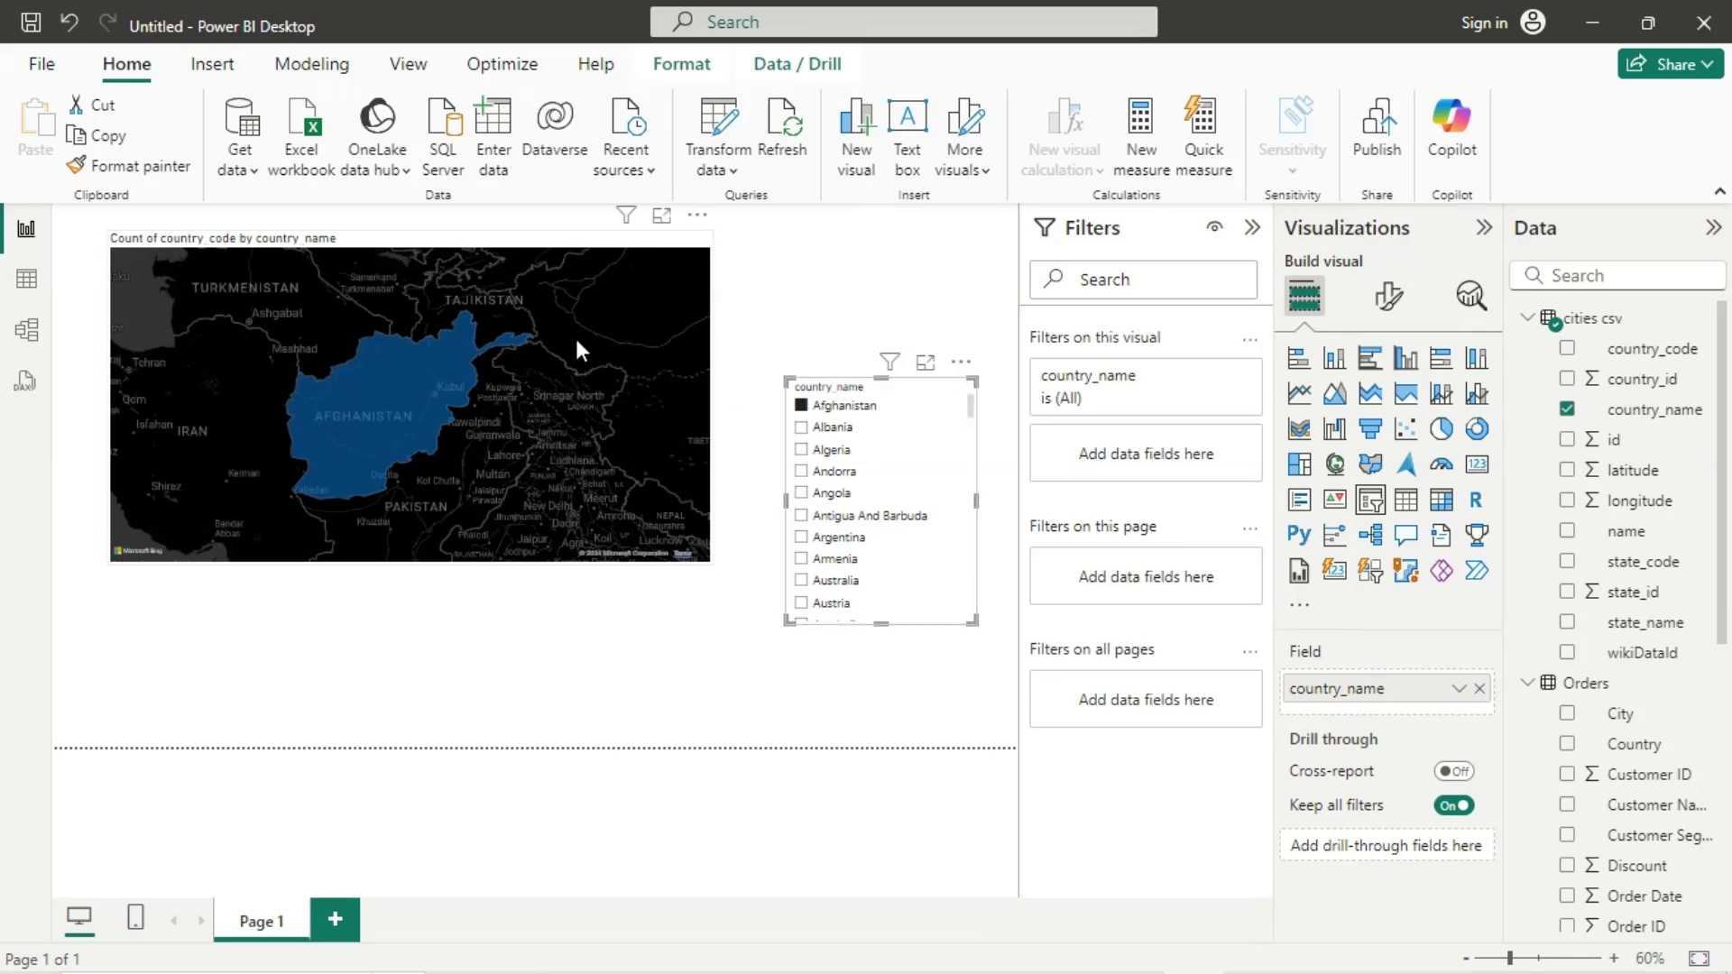
pyautogui.click(801, 428)
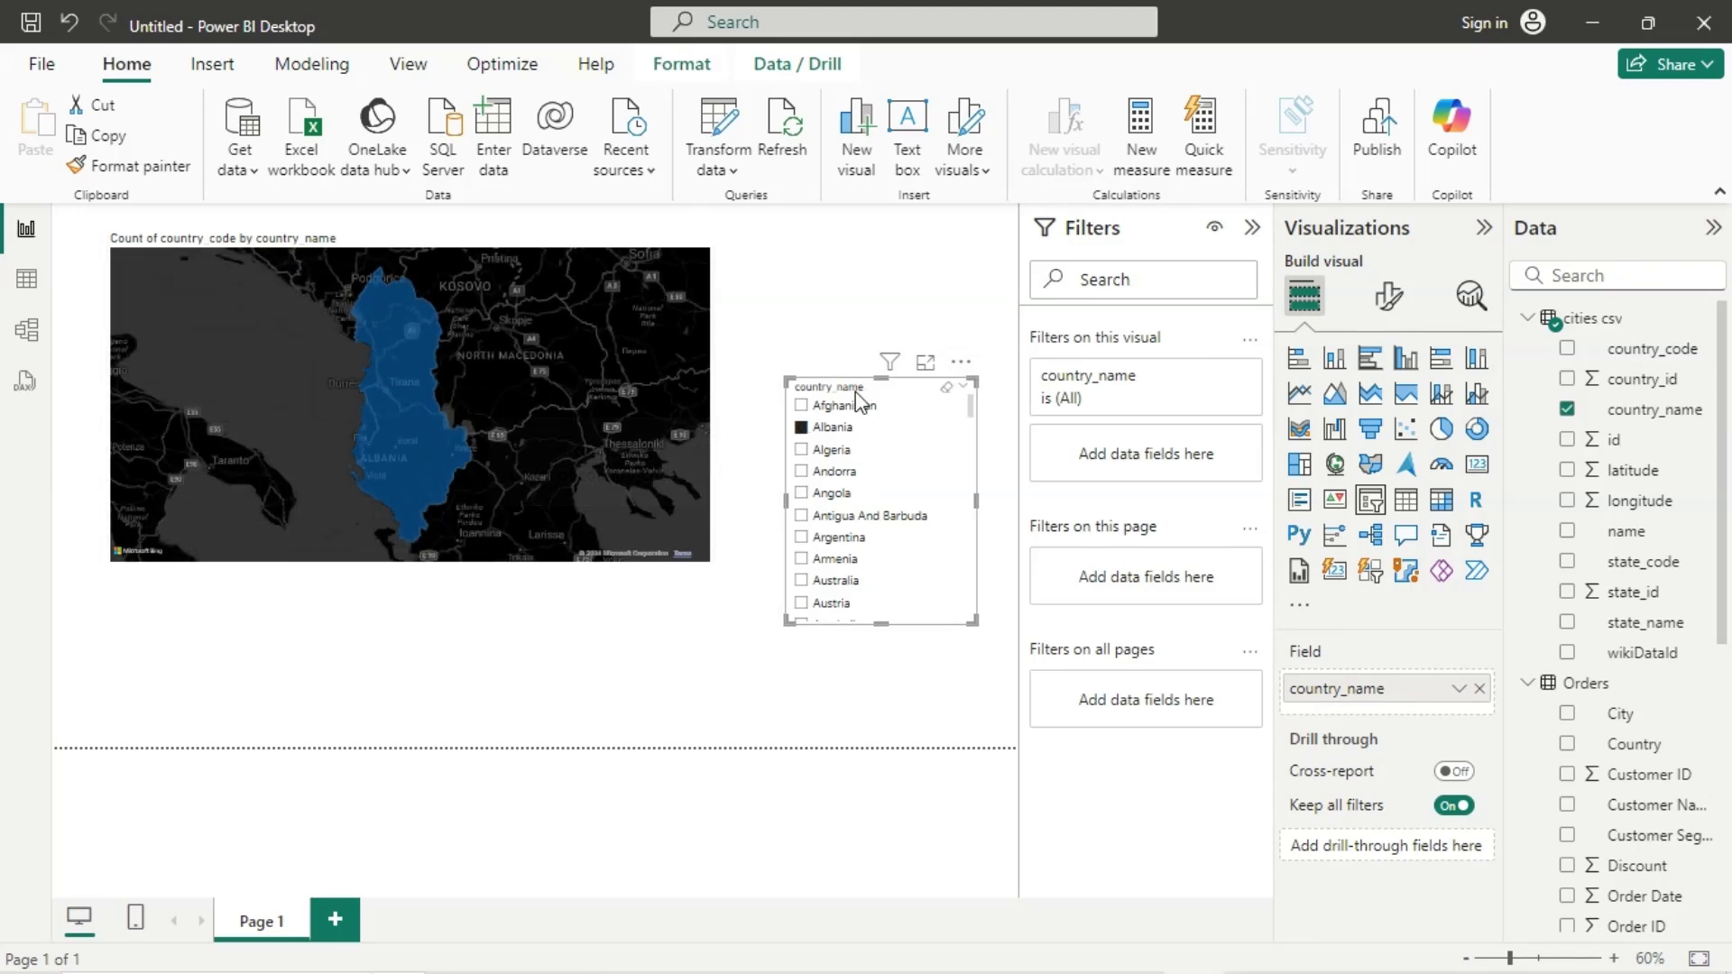
pyautogui.click(801, 427)
pyautogui.click(801, 428)
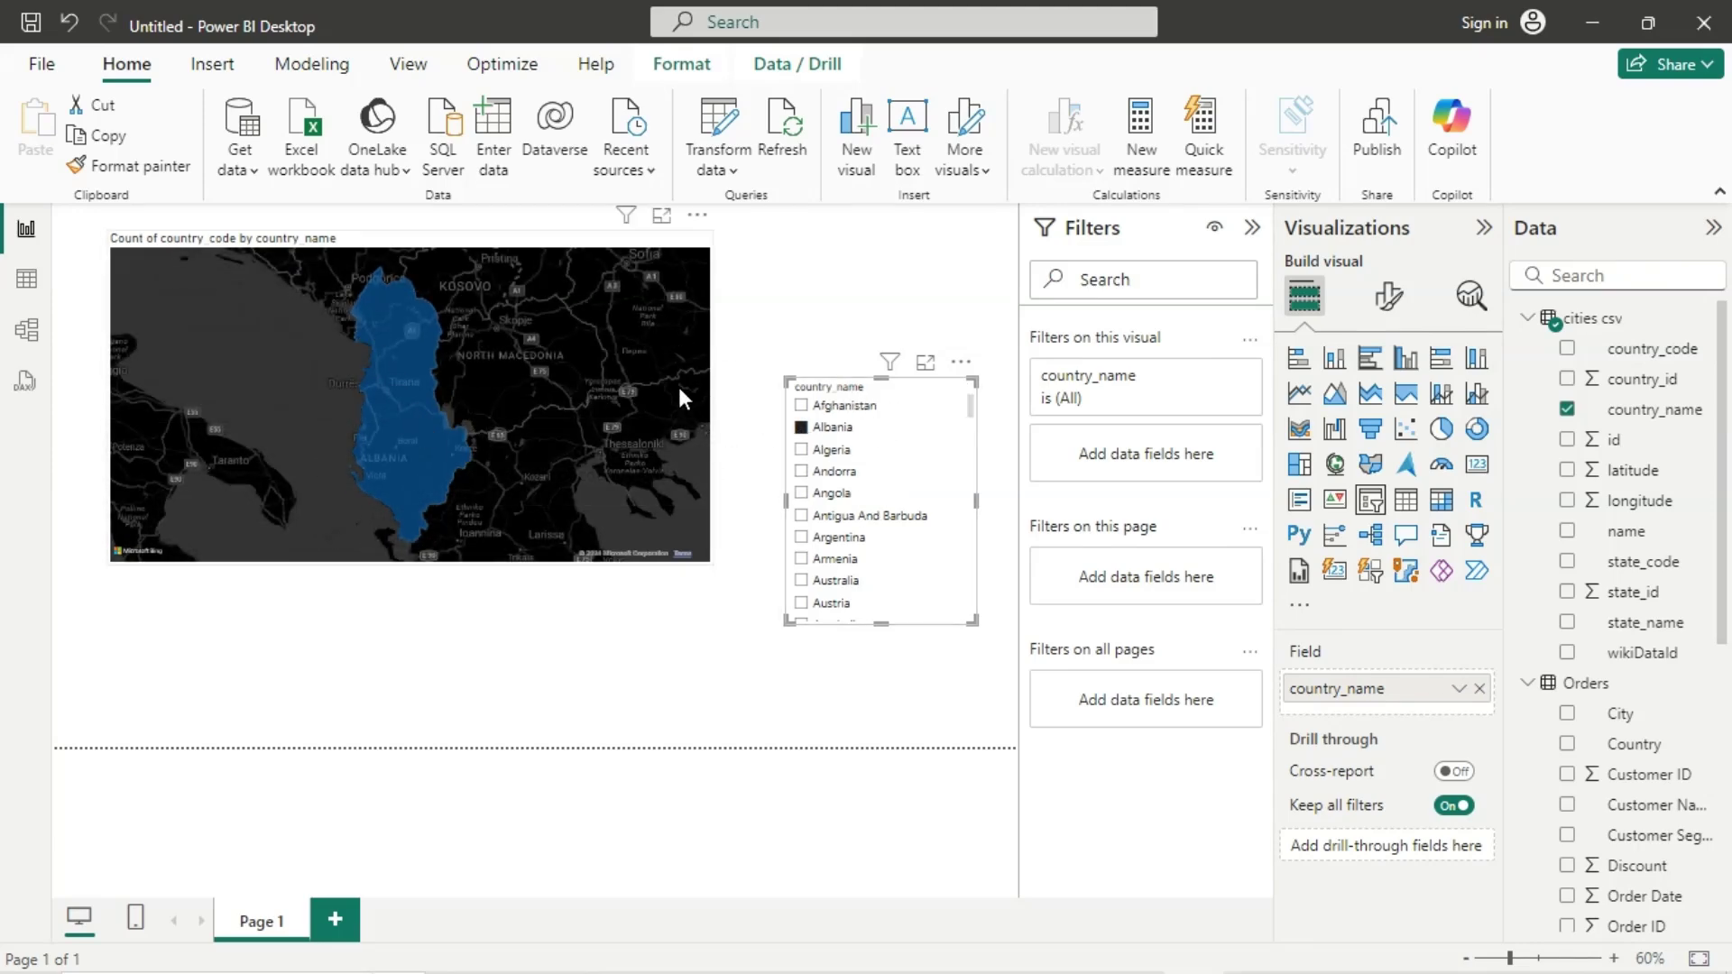